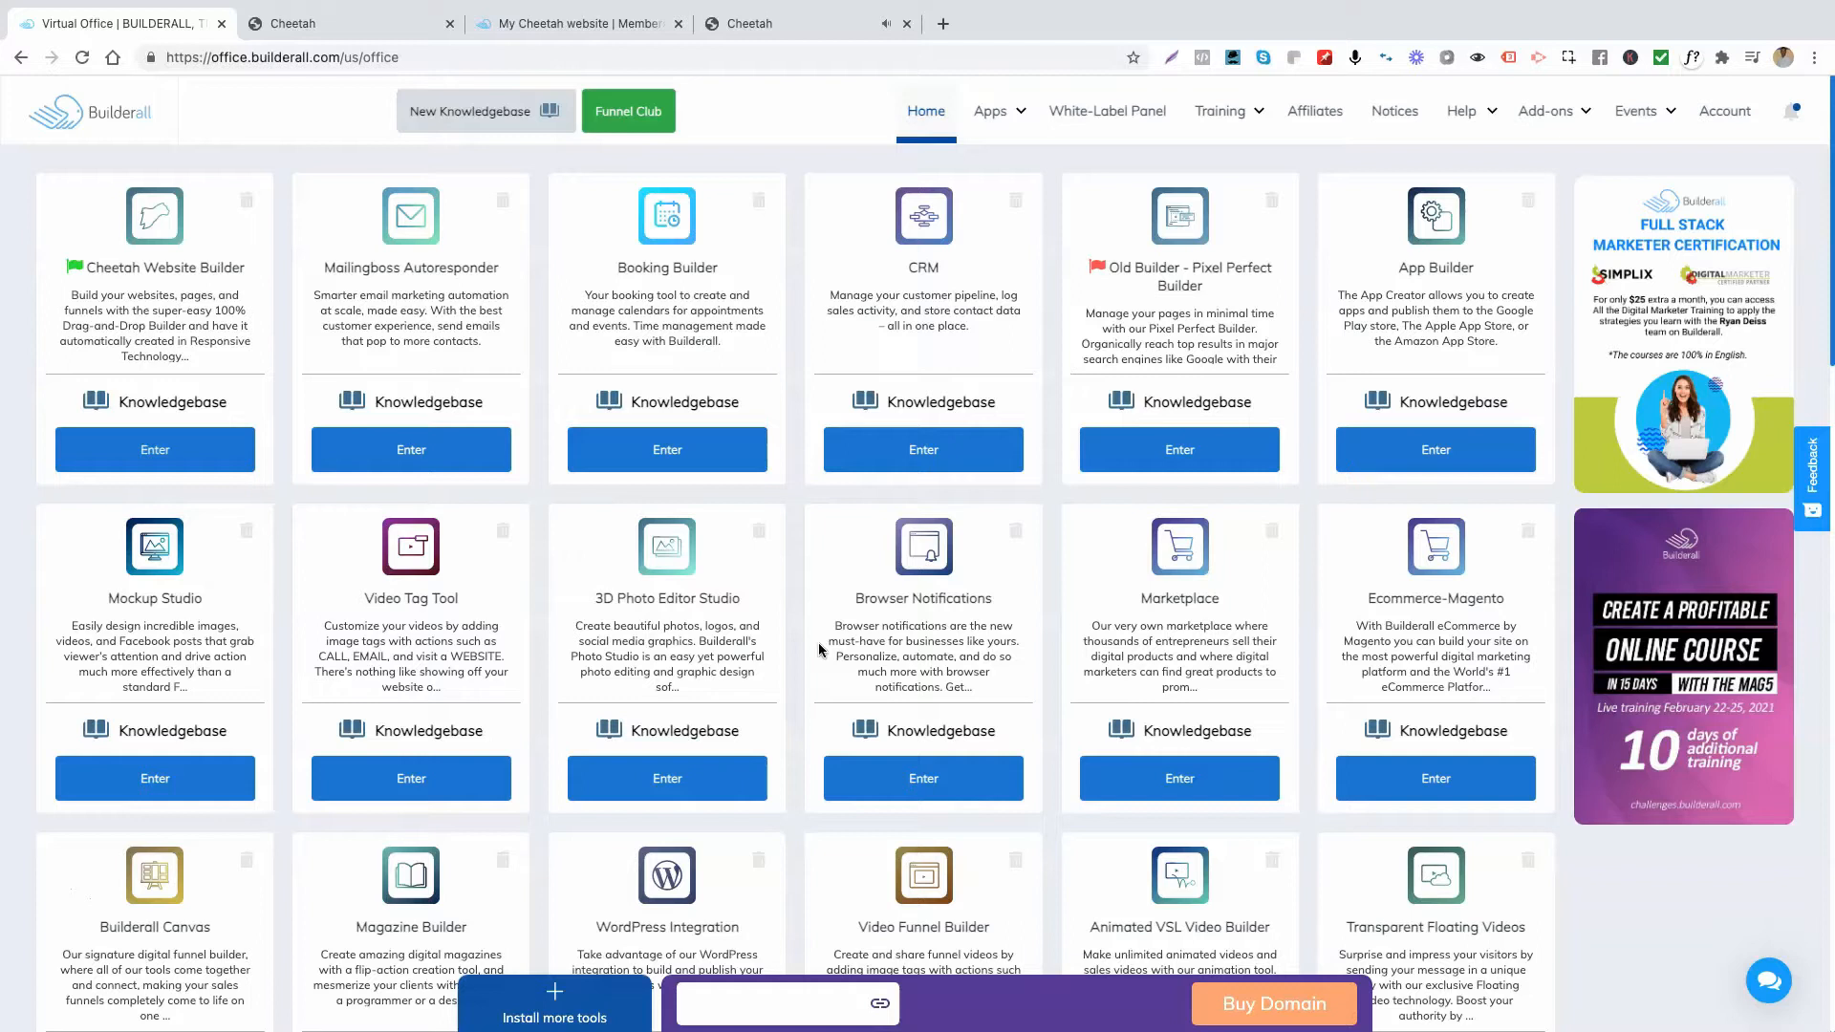
Open the published course page and look through it from the header to the footer.
{"action": "left_click", "coordinate": [541, 23]}
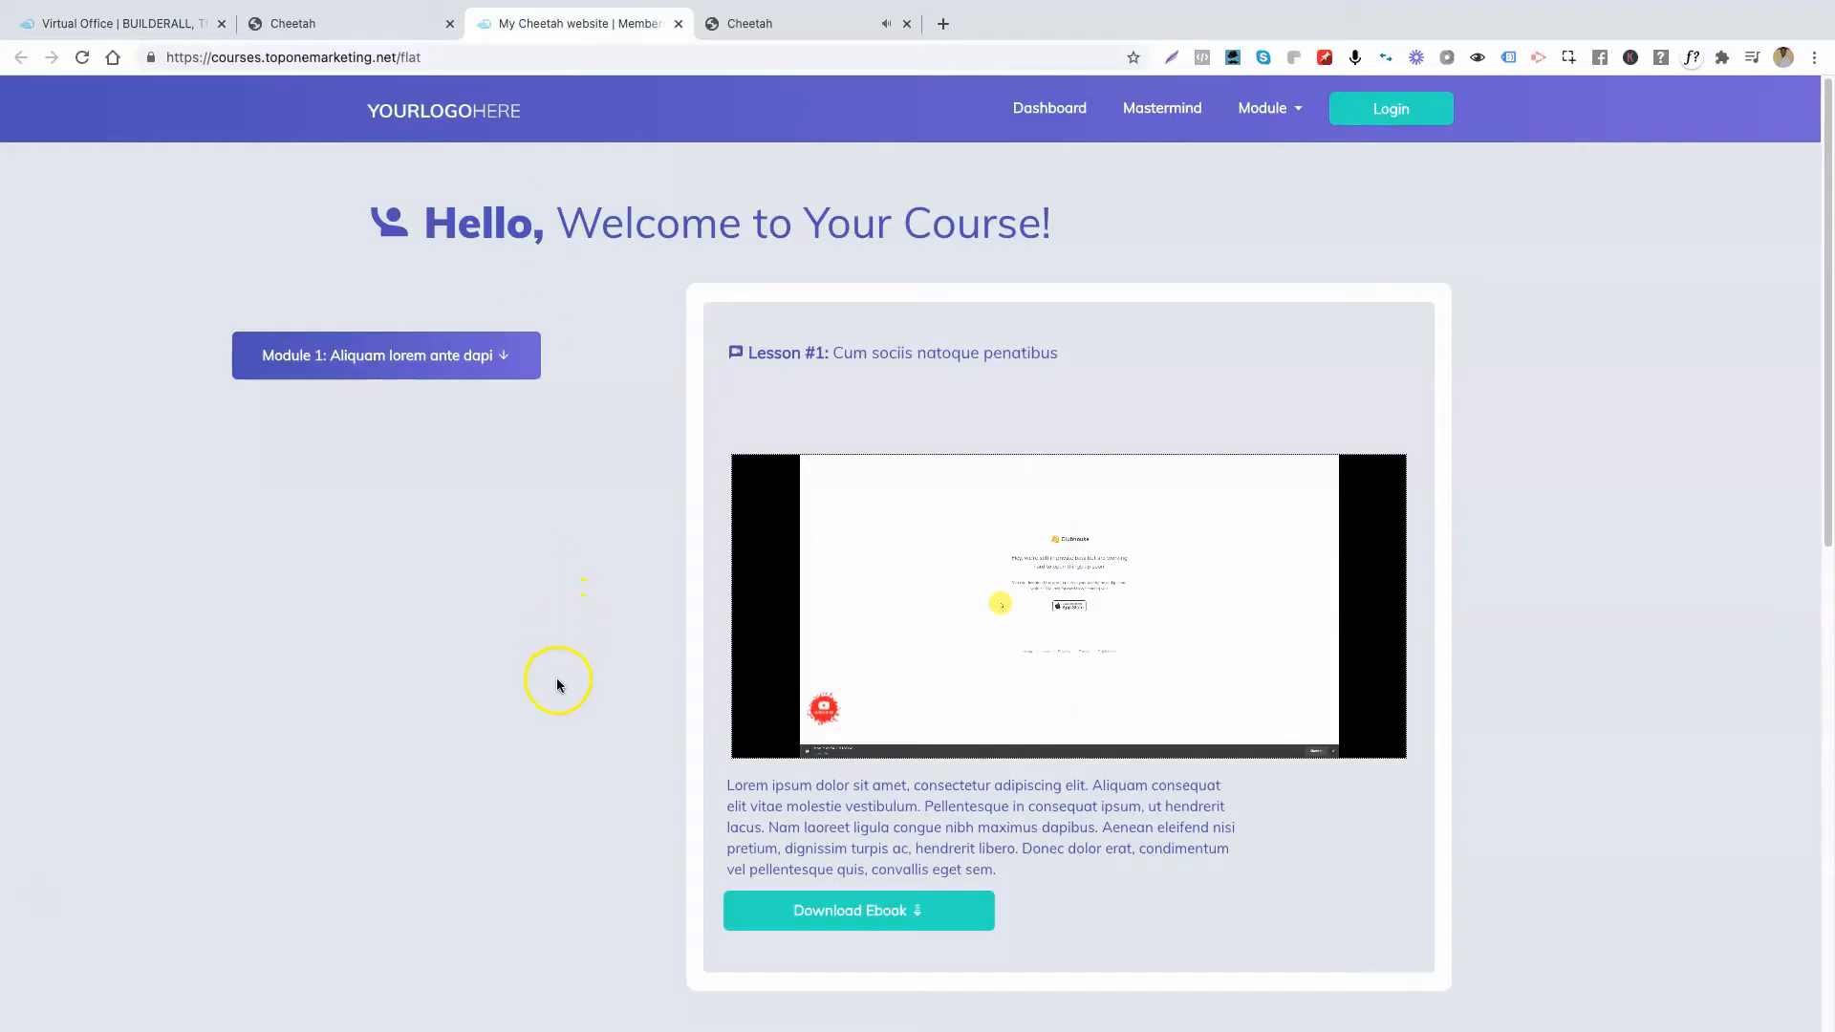
{"action": "scroll", "coordinate": [521, 603], "scroll_direction": "down", "scroll_amount": 10}
{"action": "scroll", "coordinate": [521, 602], "scroll_direction": "up", "scroll_amount": 10}
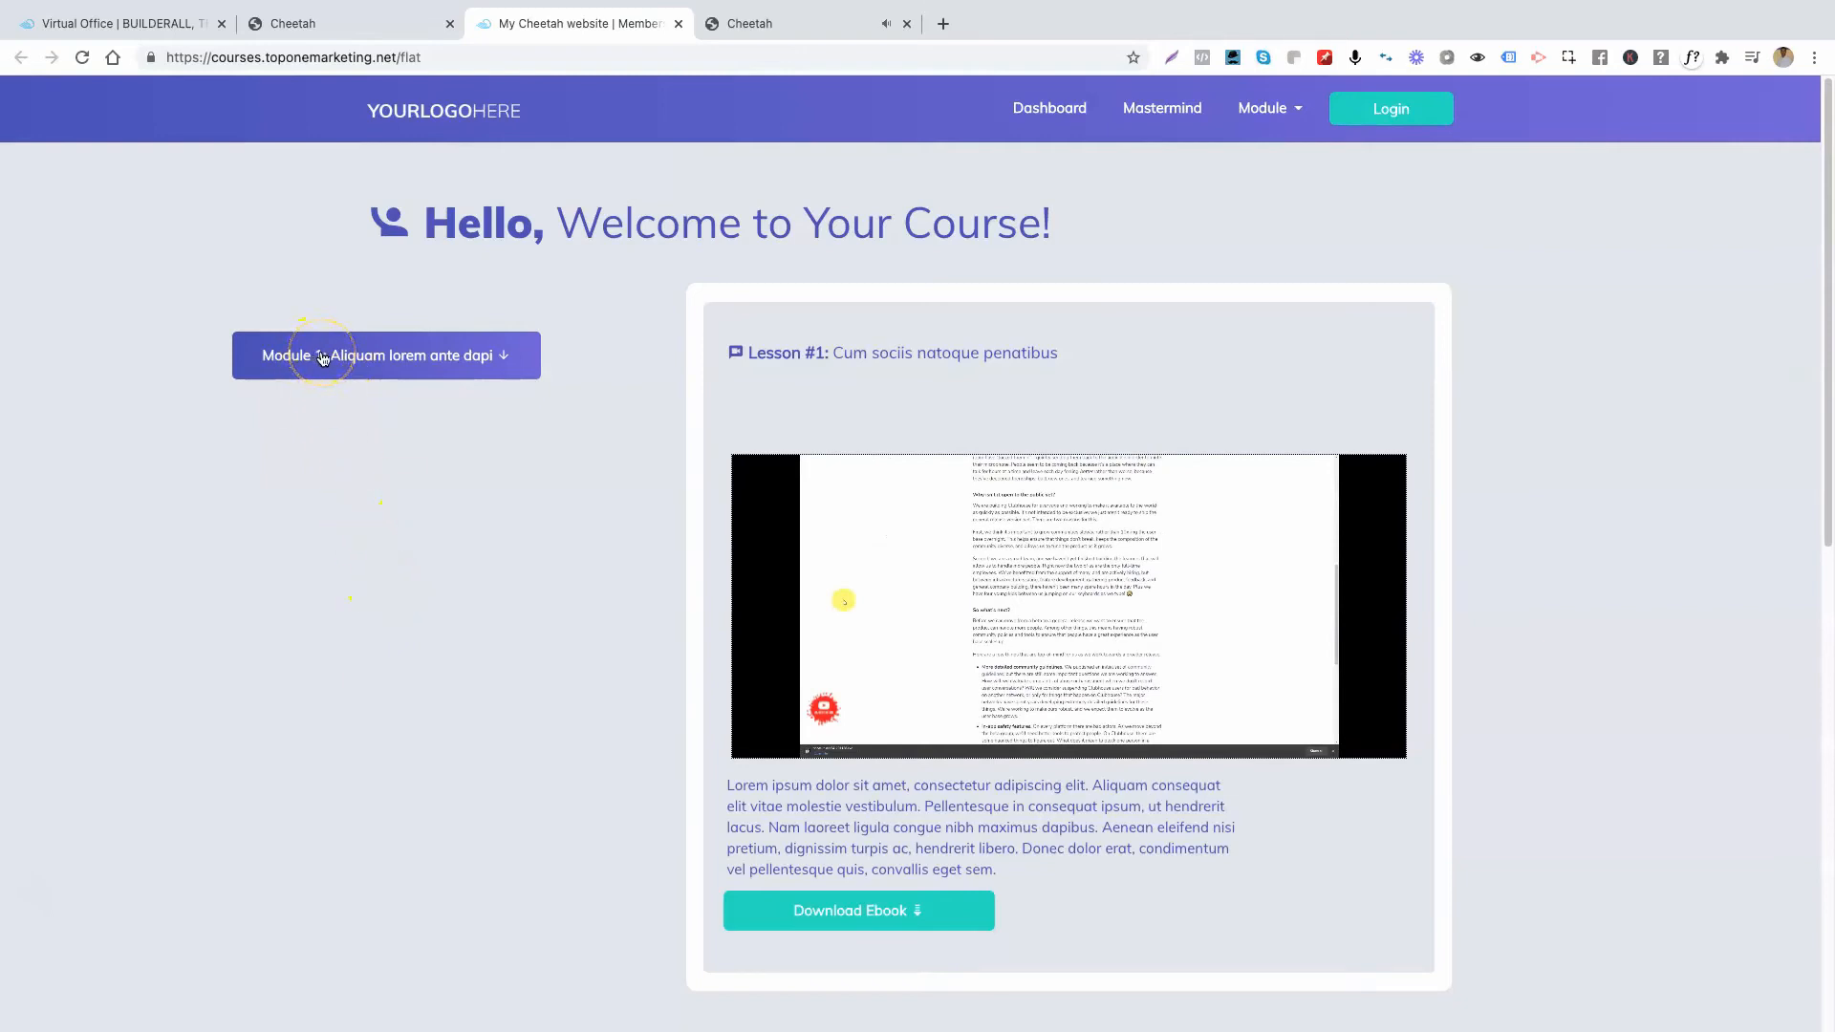
Expand the Module 1 lesson list on the course page and view lessons 01 to 04 one after another.
{"action": "left_click", "coordinate": [388, 360]}
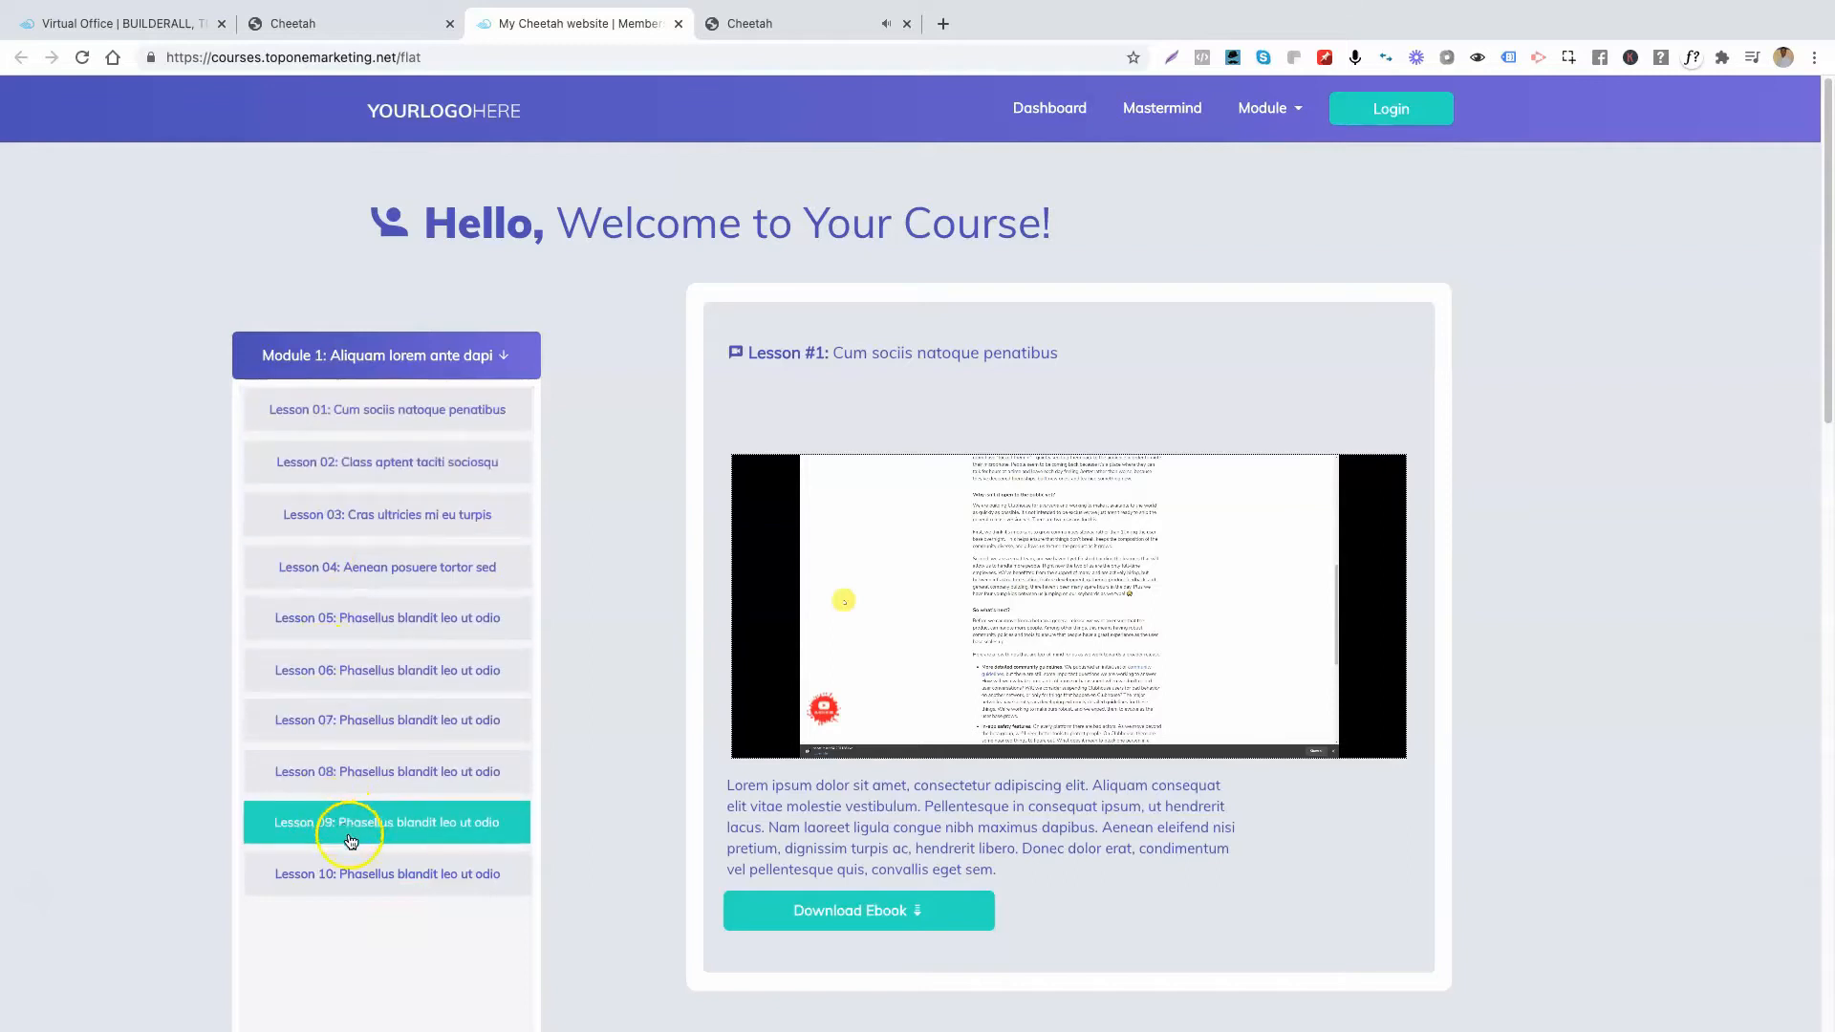
{"action": "left_click", "coordinate": [346, 414]}
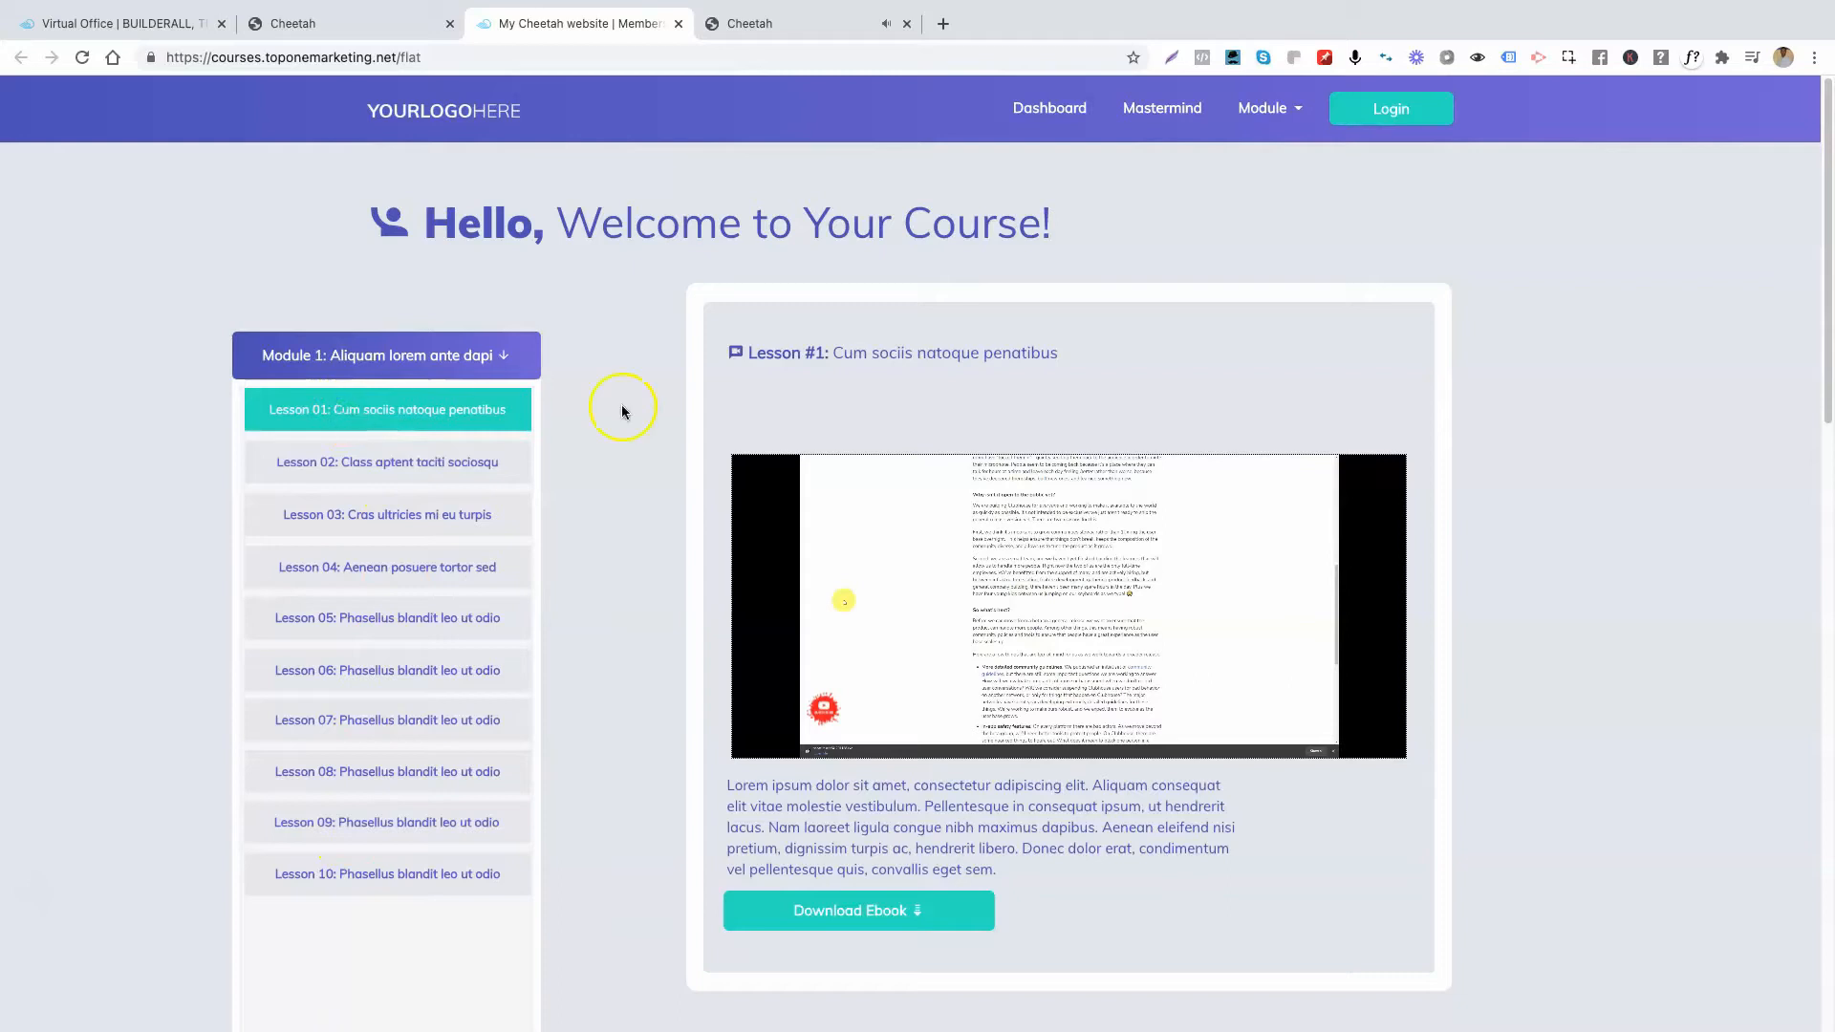
{"action": "left_click", "coordinate": [330, 466]}
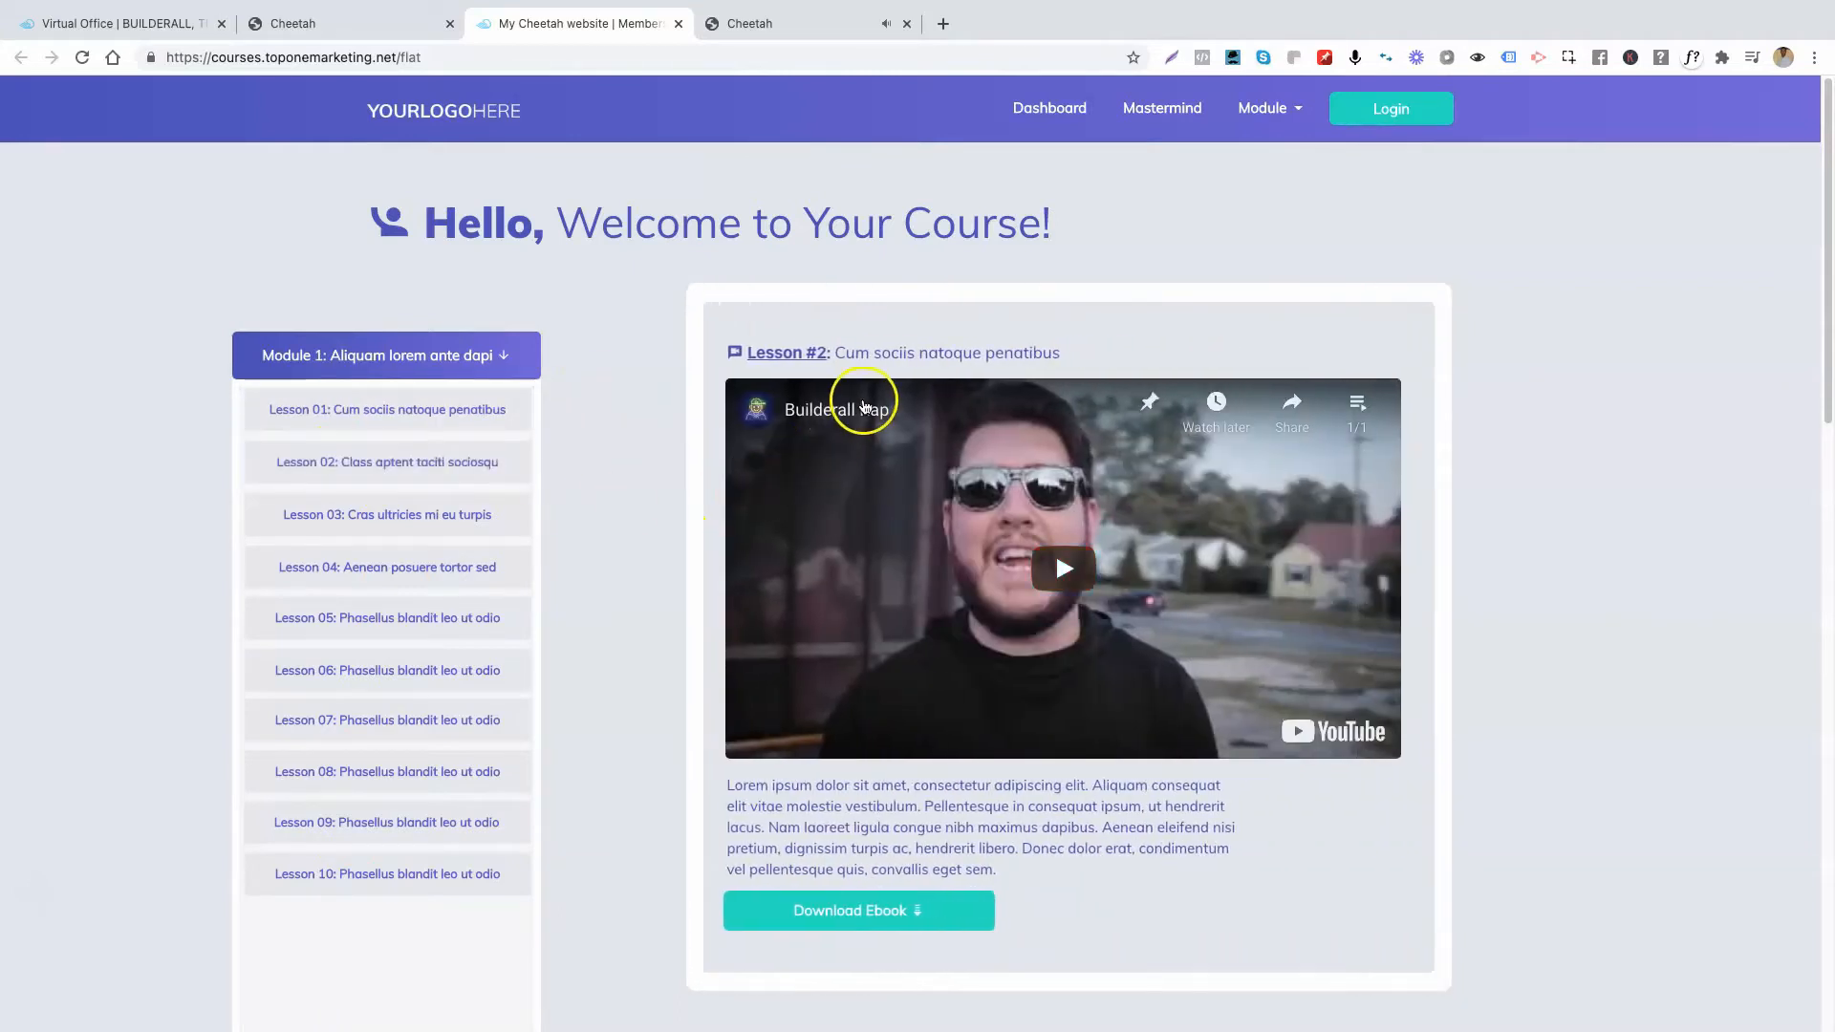
{"action": "left_click", "coordinate": [375, 513]}
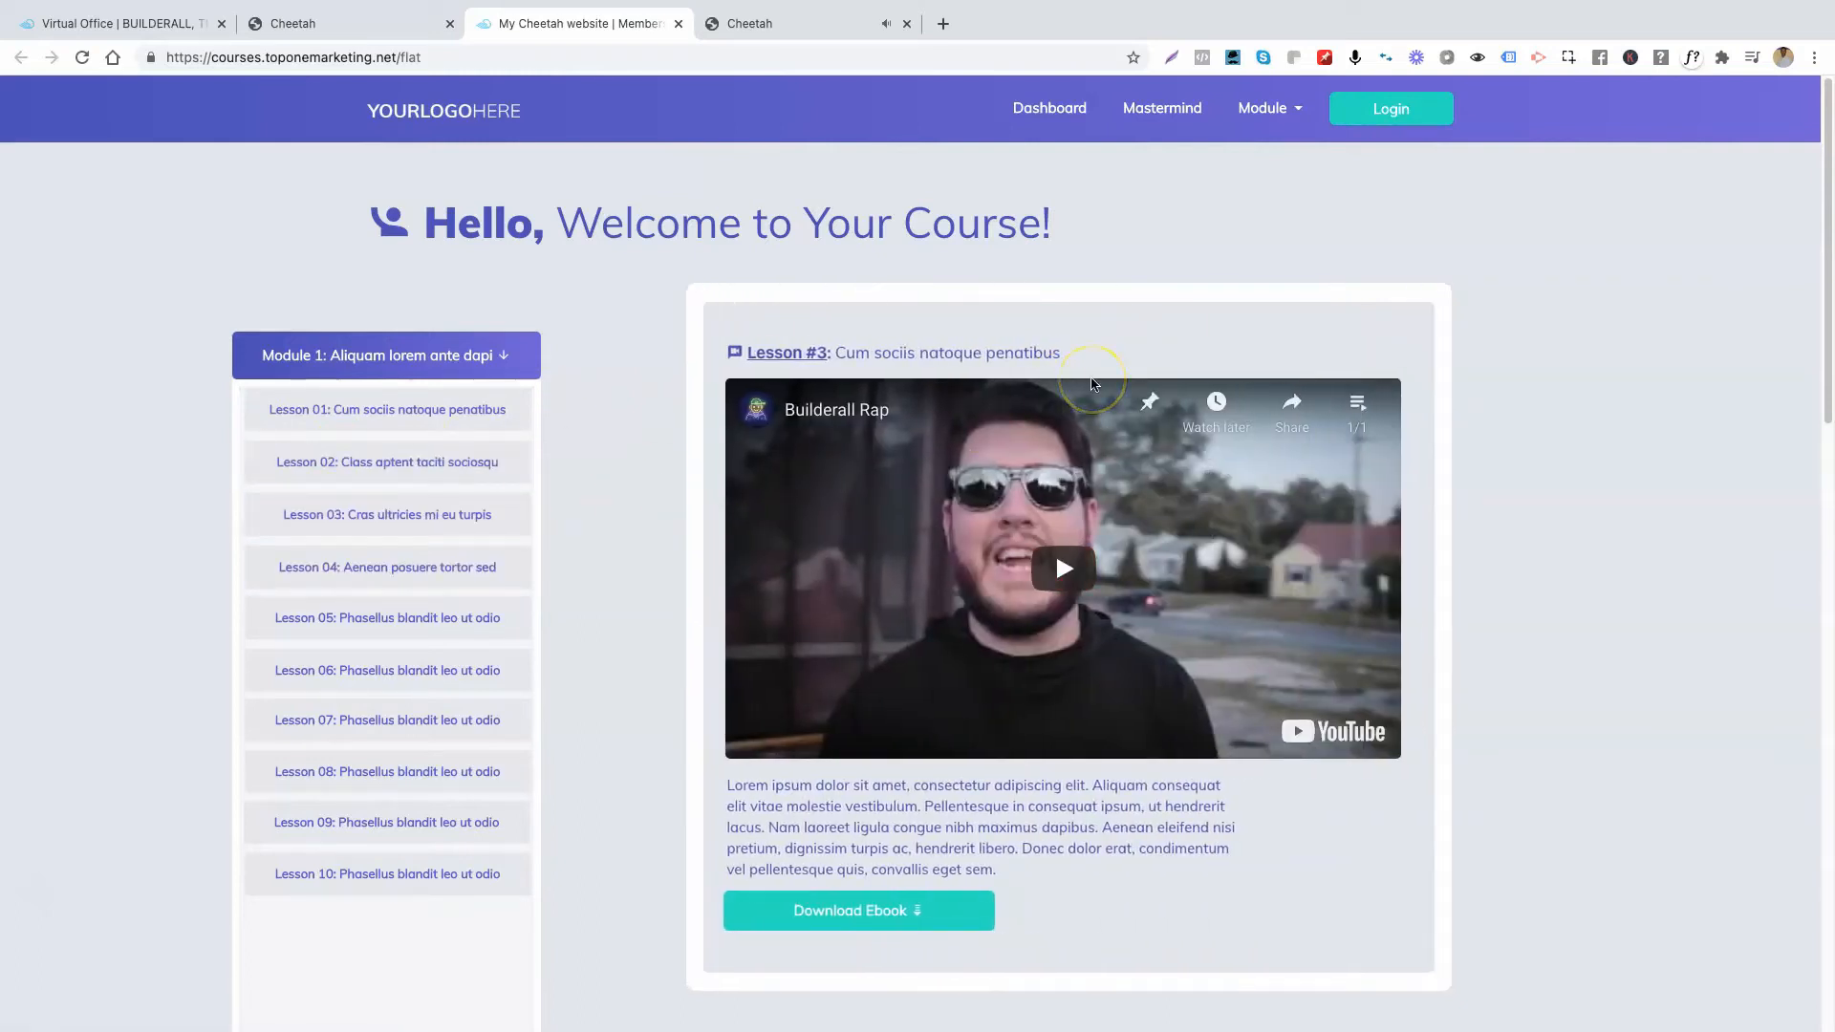
{"action": "left_click", "coordinate": [355, 569]}
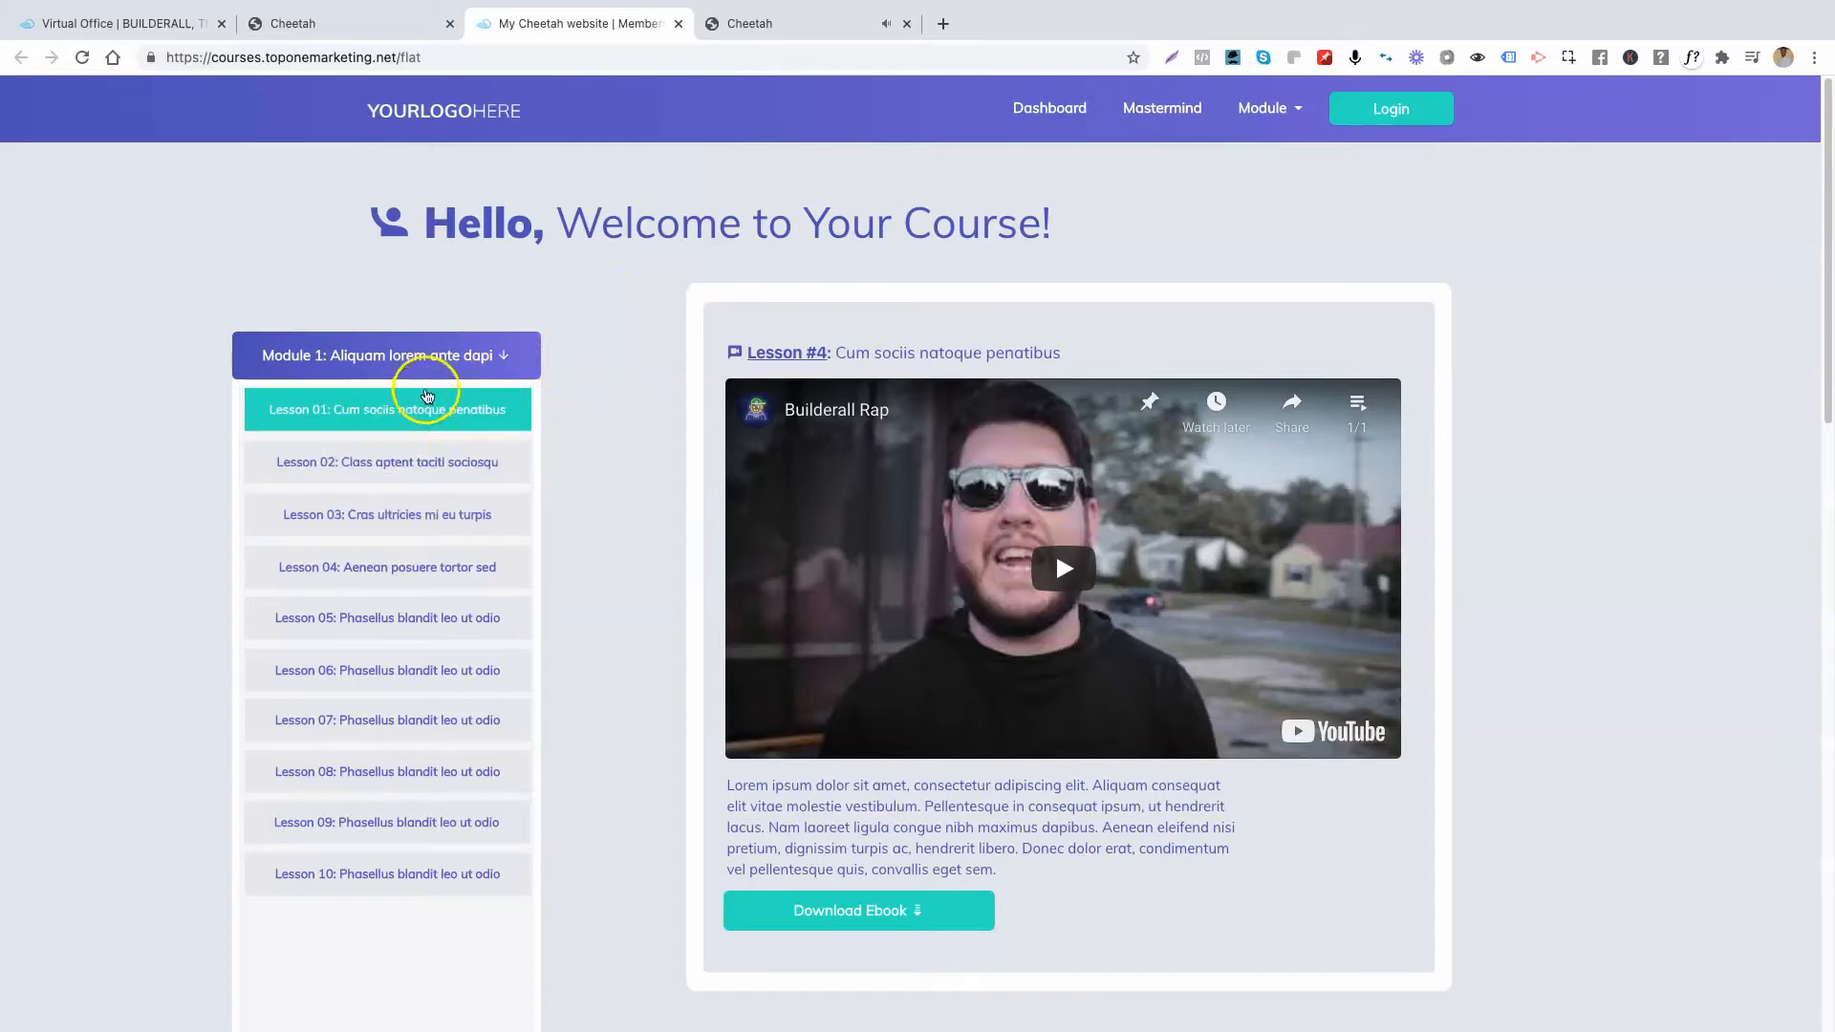
Cycle through the slides of the "Fusce convallis metus id felis." slider above the course page's footer.
{"action": "scroll", "coordinate": [169, 297], "scroll_direction": "down", "scroll_amount": 15}
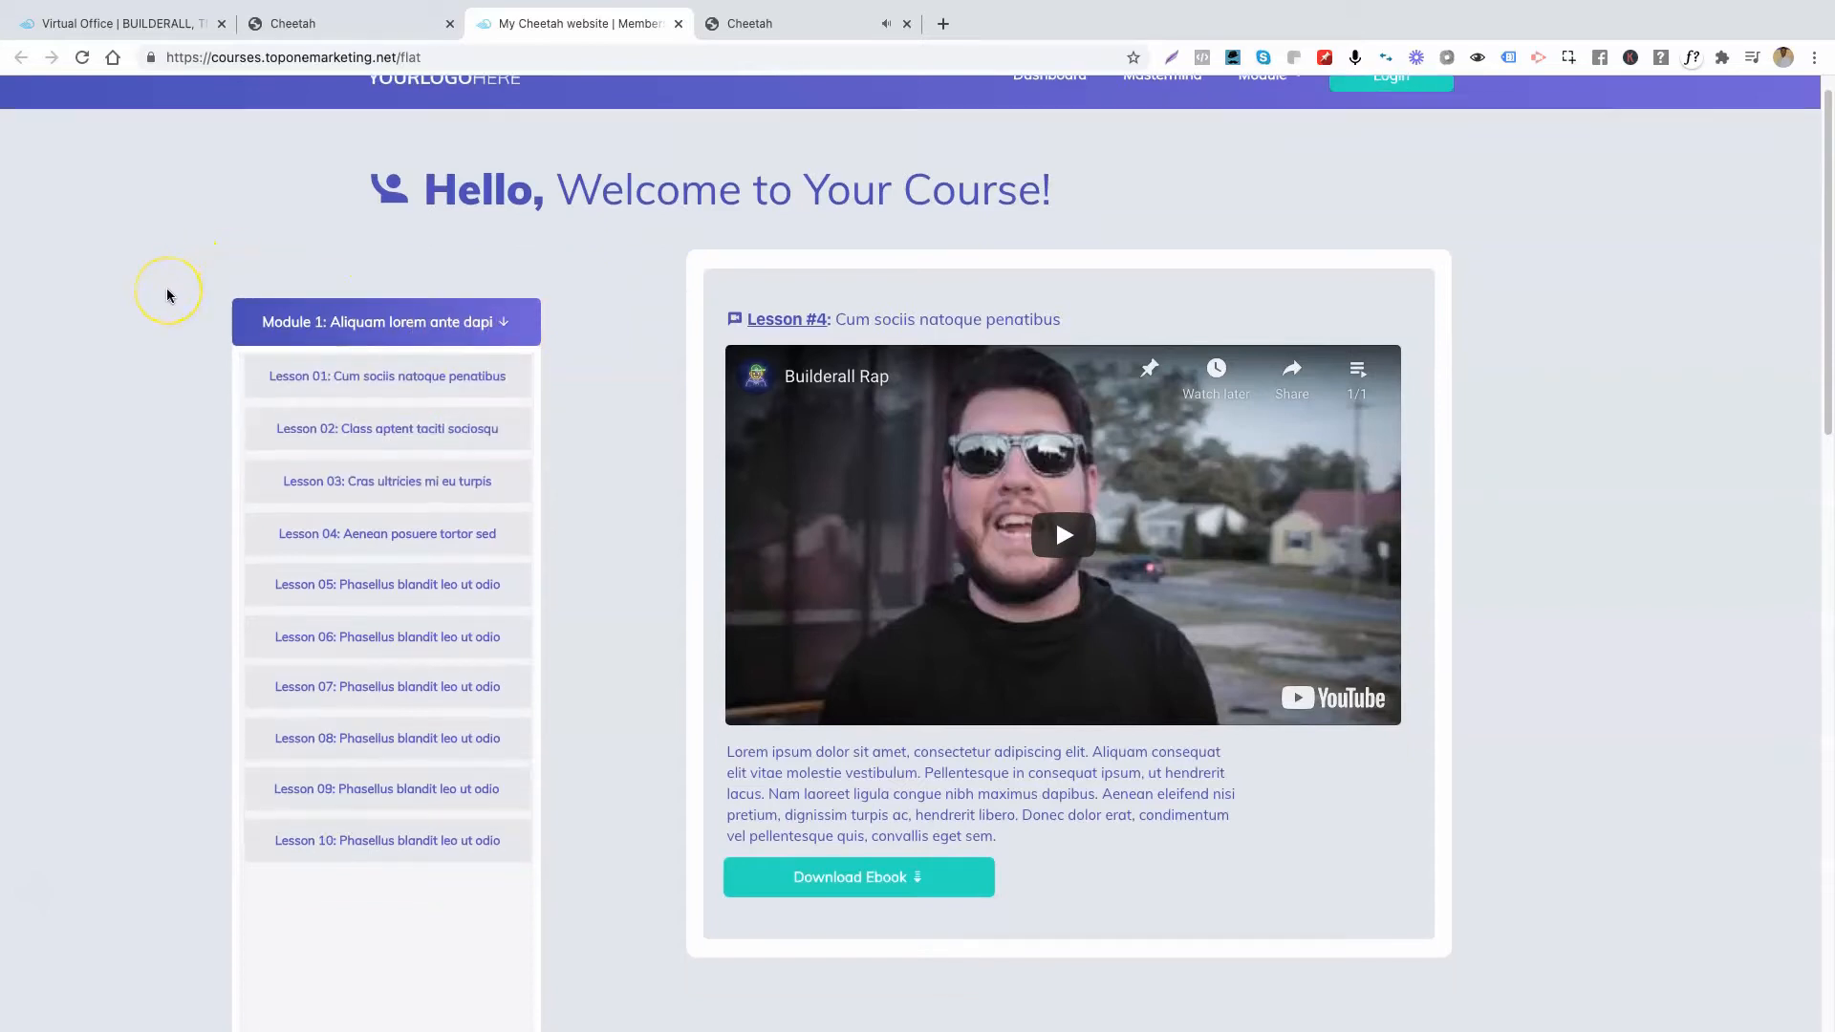
{"action": "scroll", "coordinate": [173, 296], "scroll_direction": "up", "scroll_amount": 4}
{"action": "scroll", "coordinate": [173, 296], "scroll_direction": "down", "scroll_amount": 4}
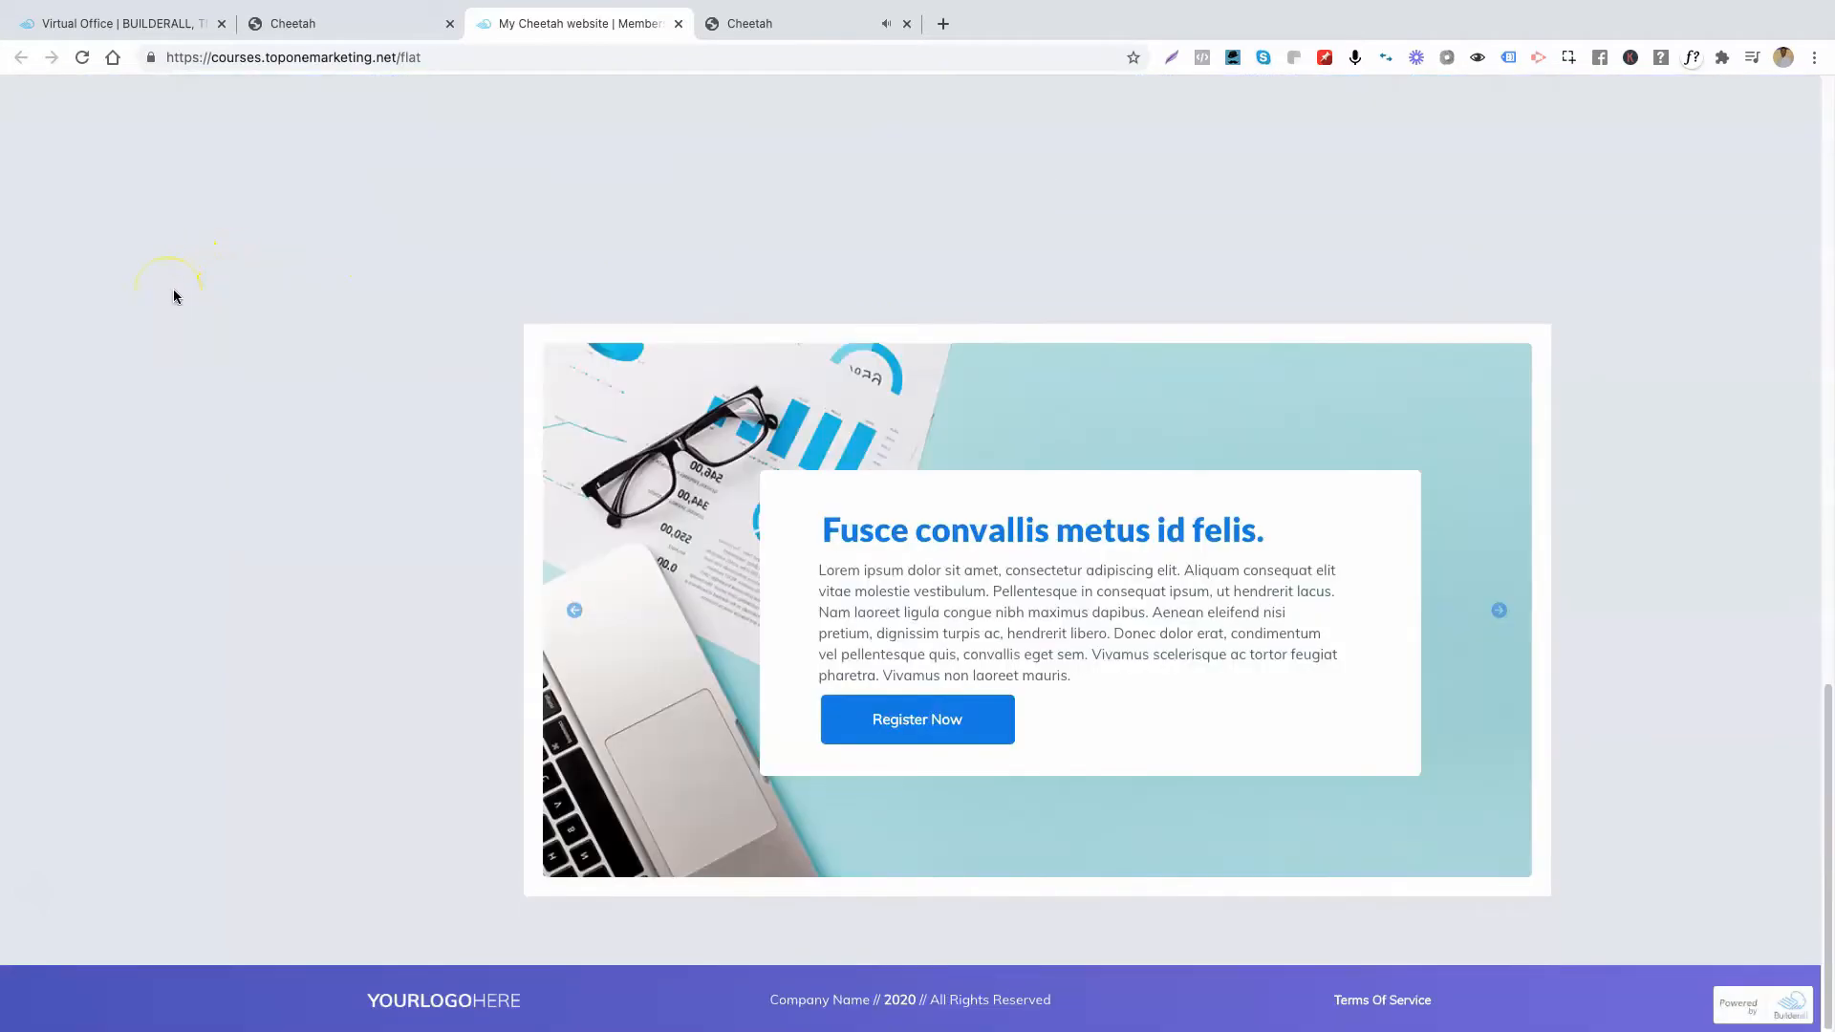
{"action": "left_click", "coordinate": [1499, 609]}
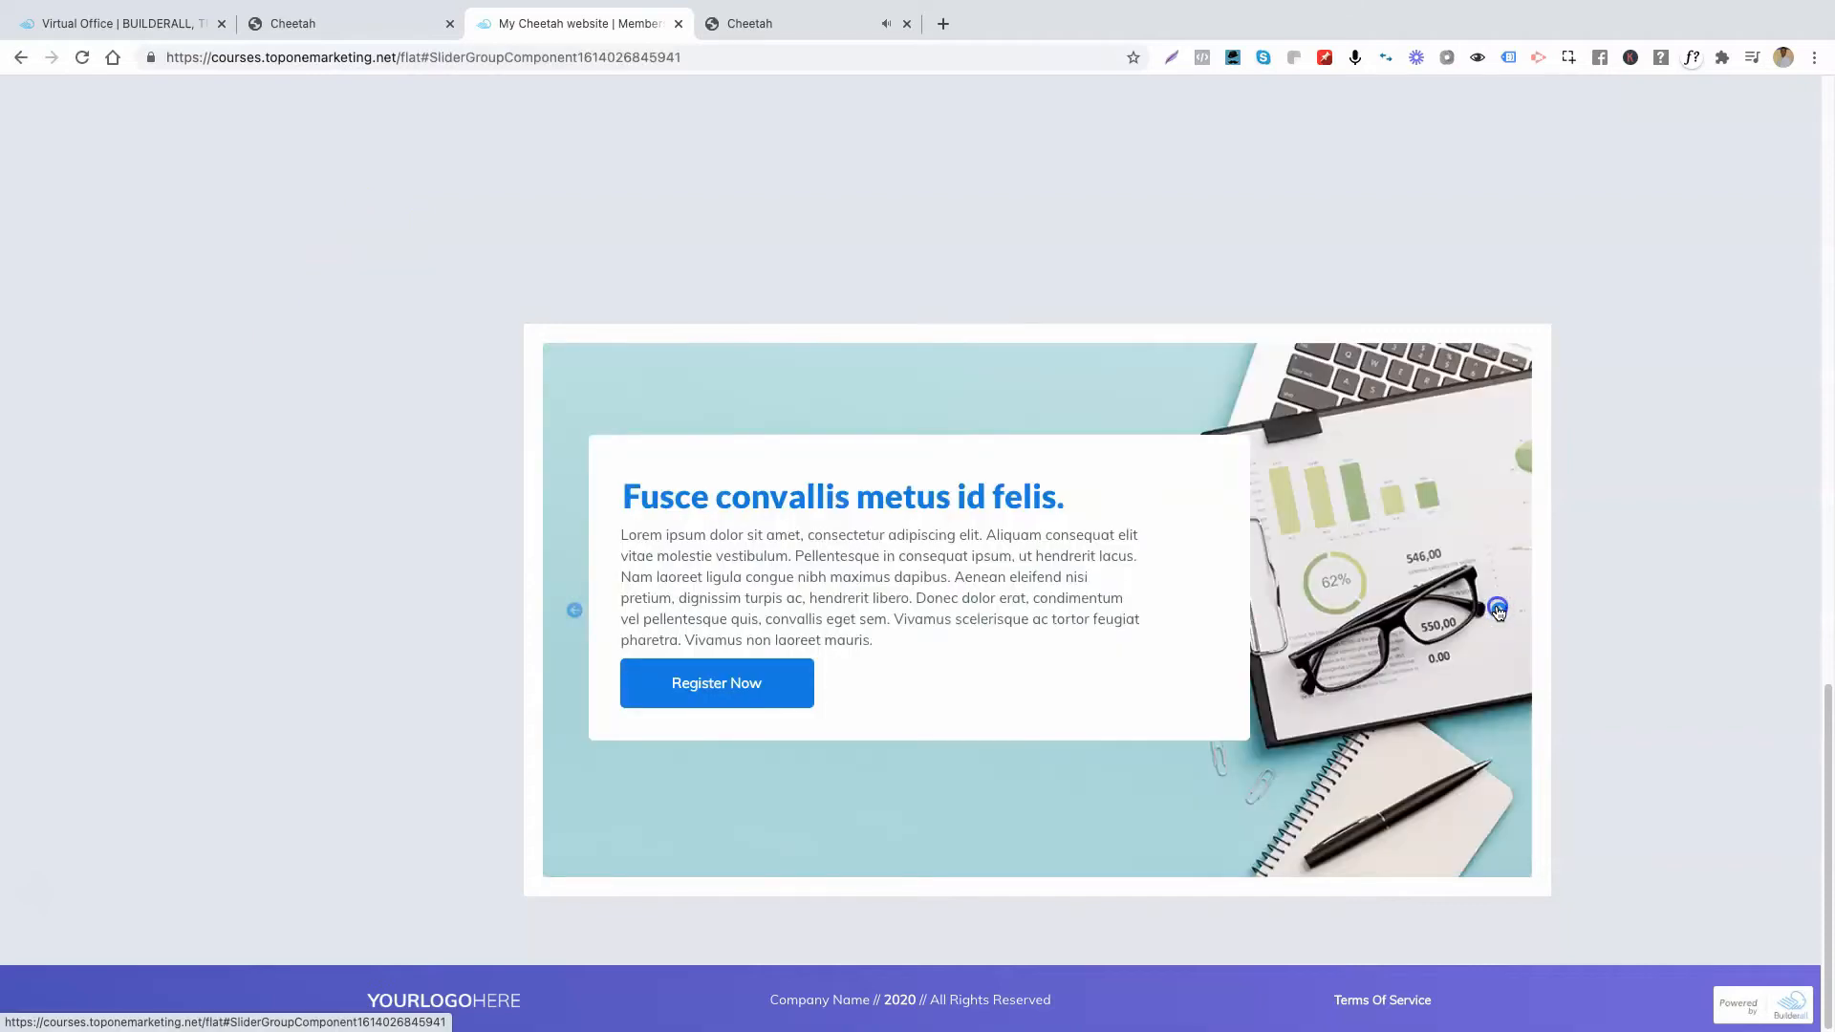
{"action": "left_click", "coordinate": [1498, 612]}
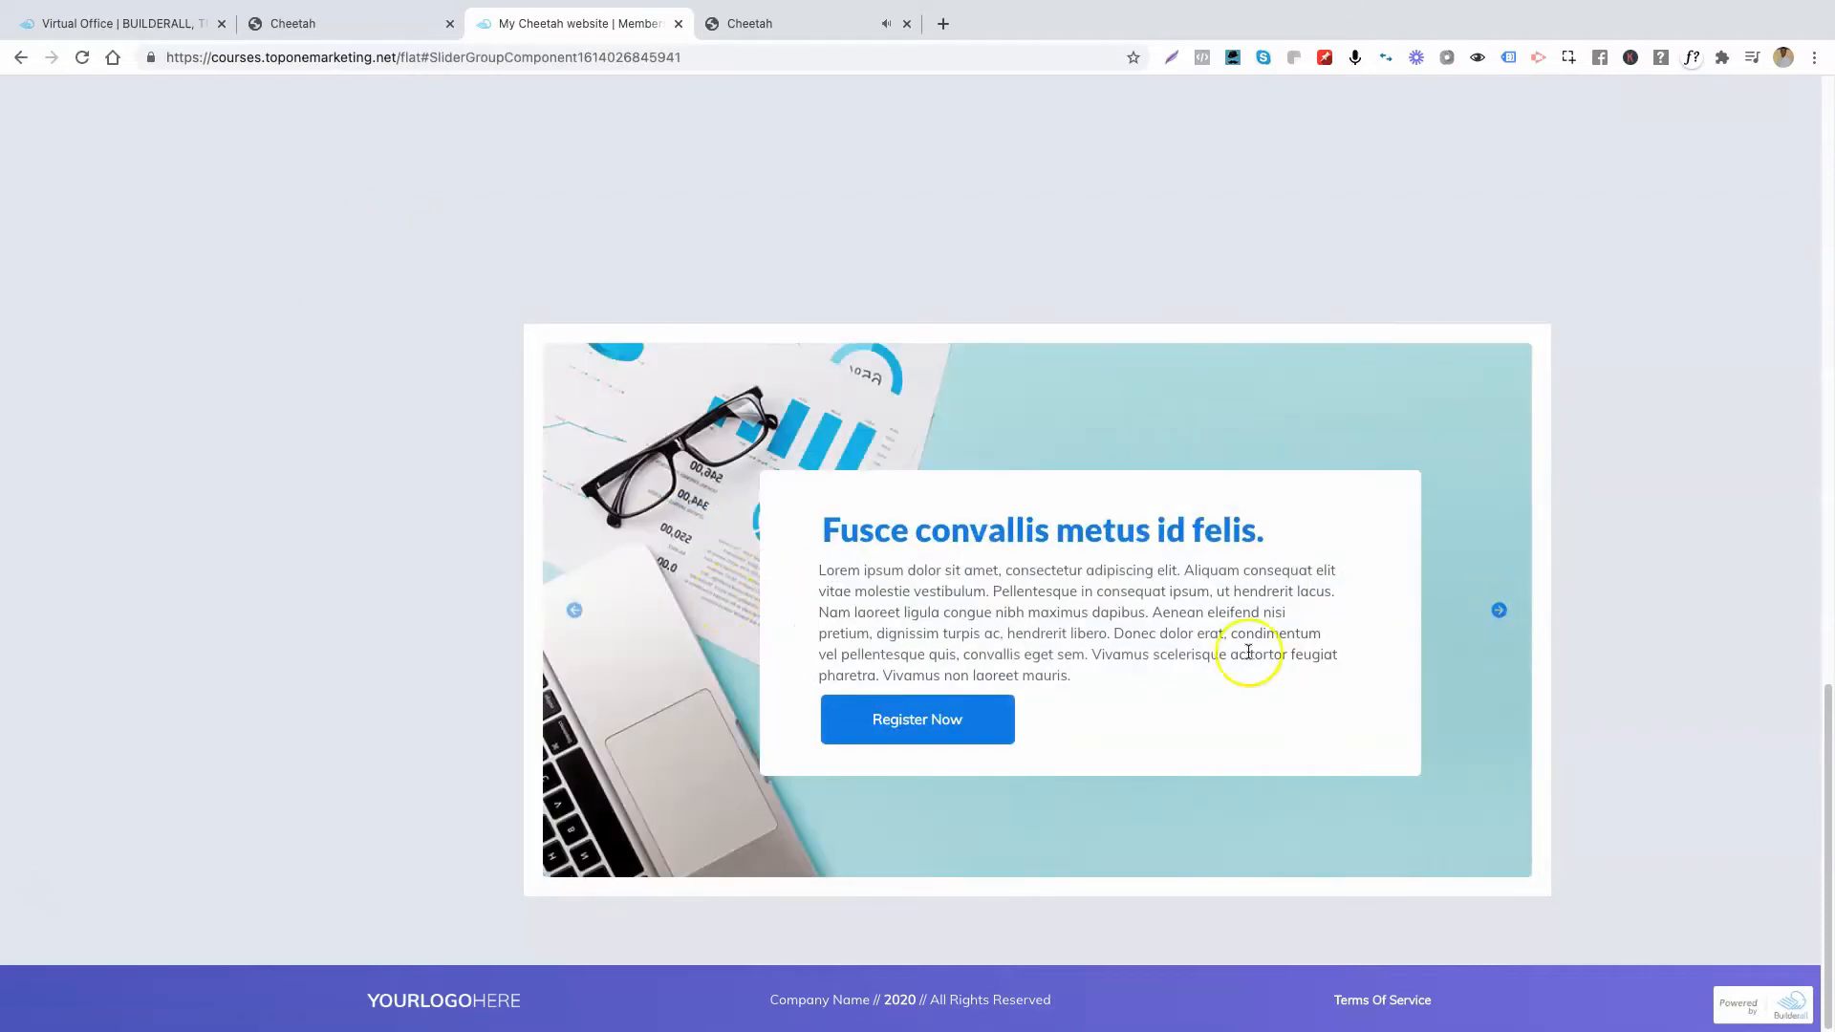
{"action": "left_click", "coordinate": [1499, 612]}
{"action": "left_click", "coordinate": [1499, 609]}
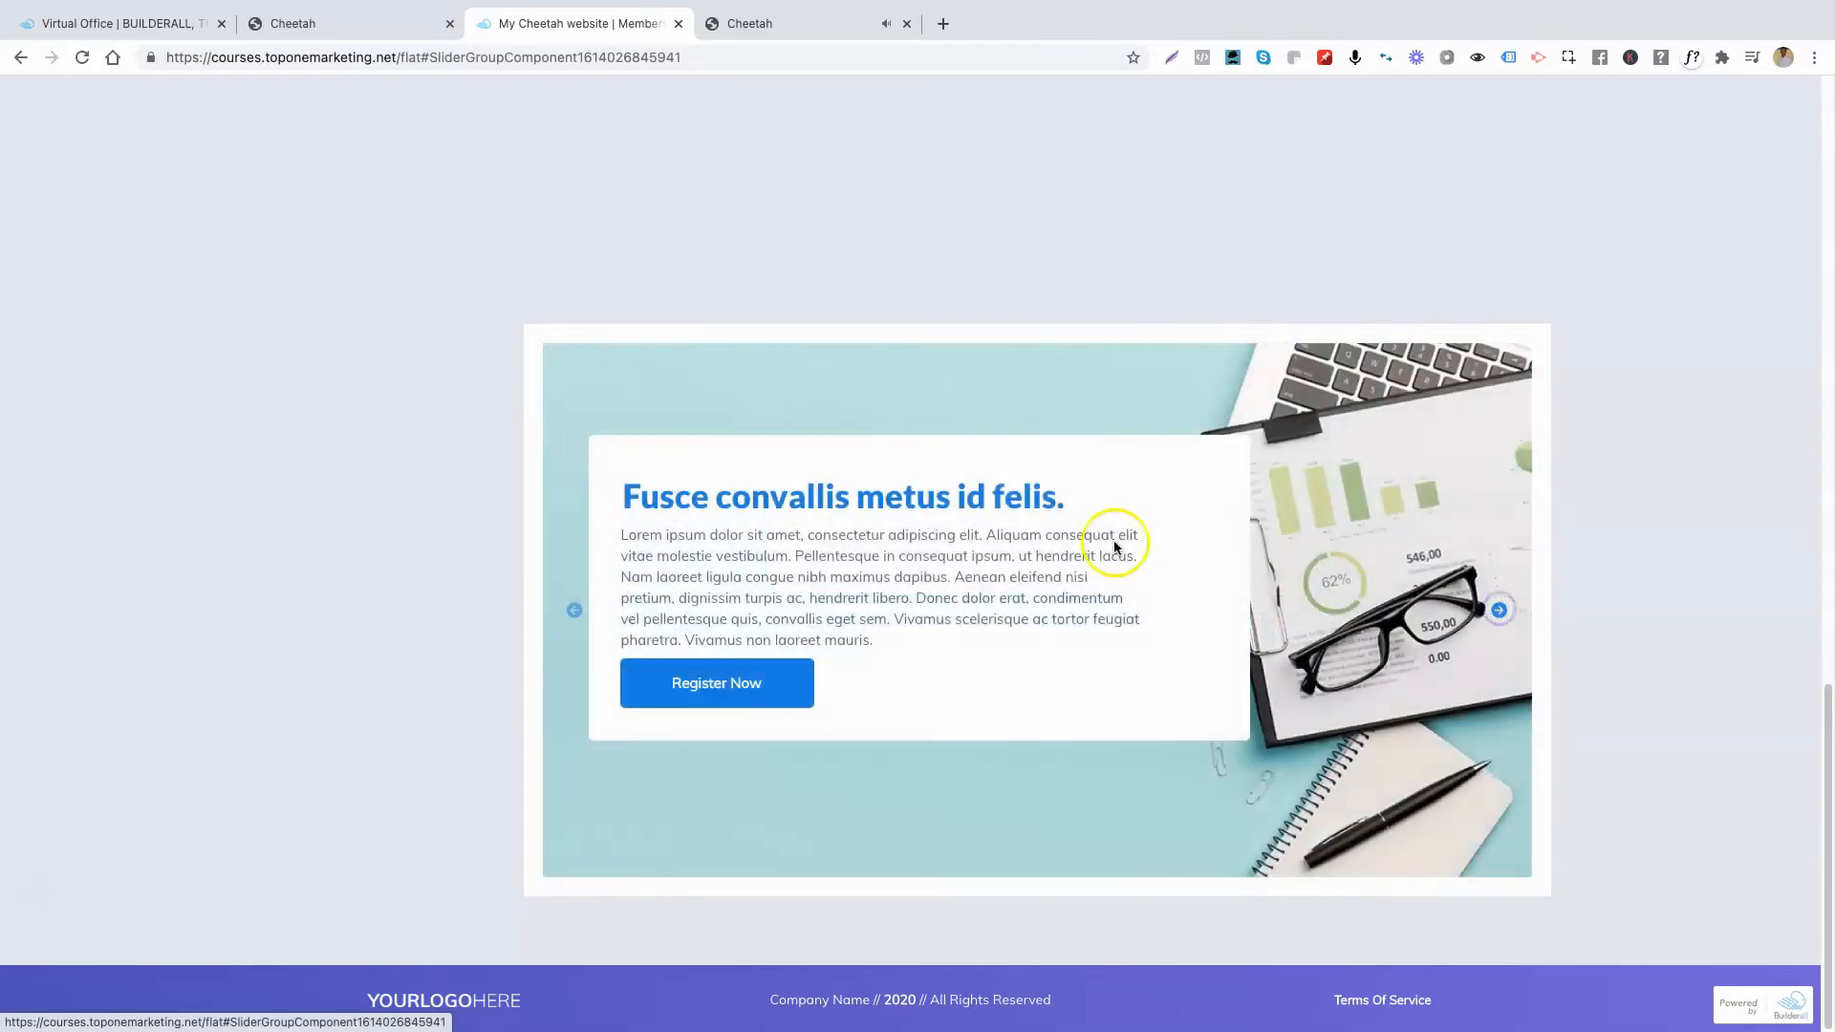
Test the "Title of Accordion" element above the slider on the course page.
{"action": "scroll", "coordinate": [602, 484], "scroll_direction": "up", "scroll_amount": 5}
{"action": "scroll", "coordinate": [603, 484], "scroll_direction": "down", "scroll_amount": 2}
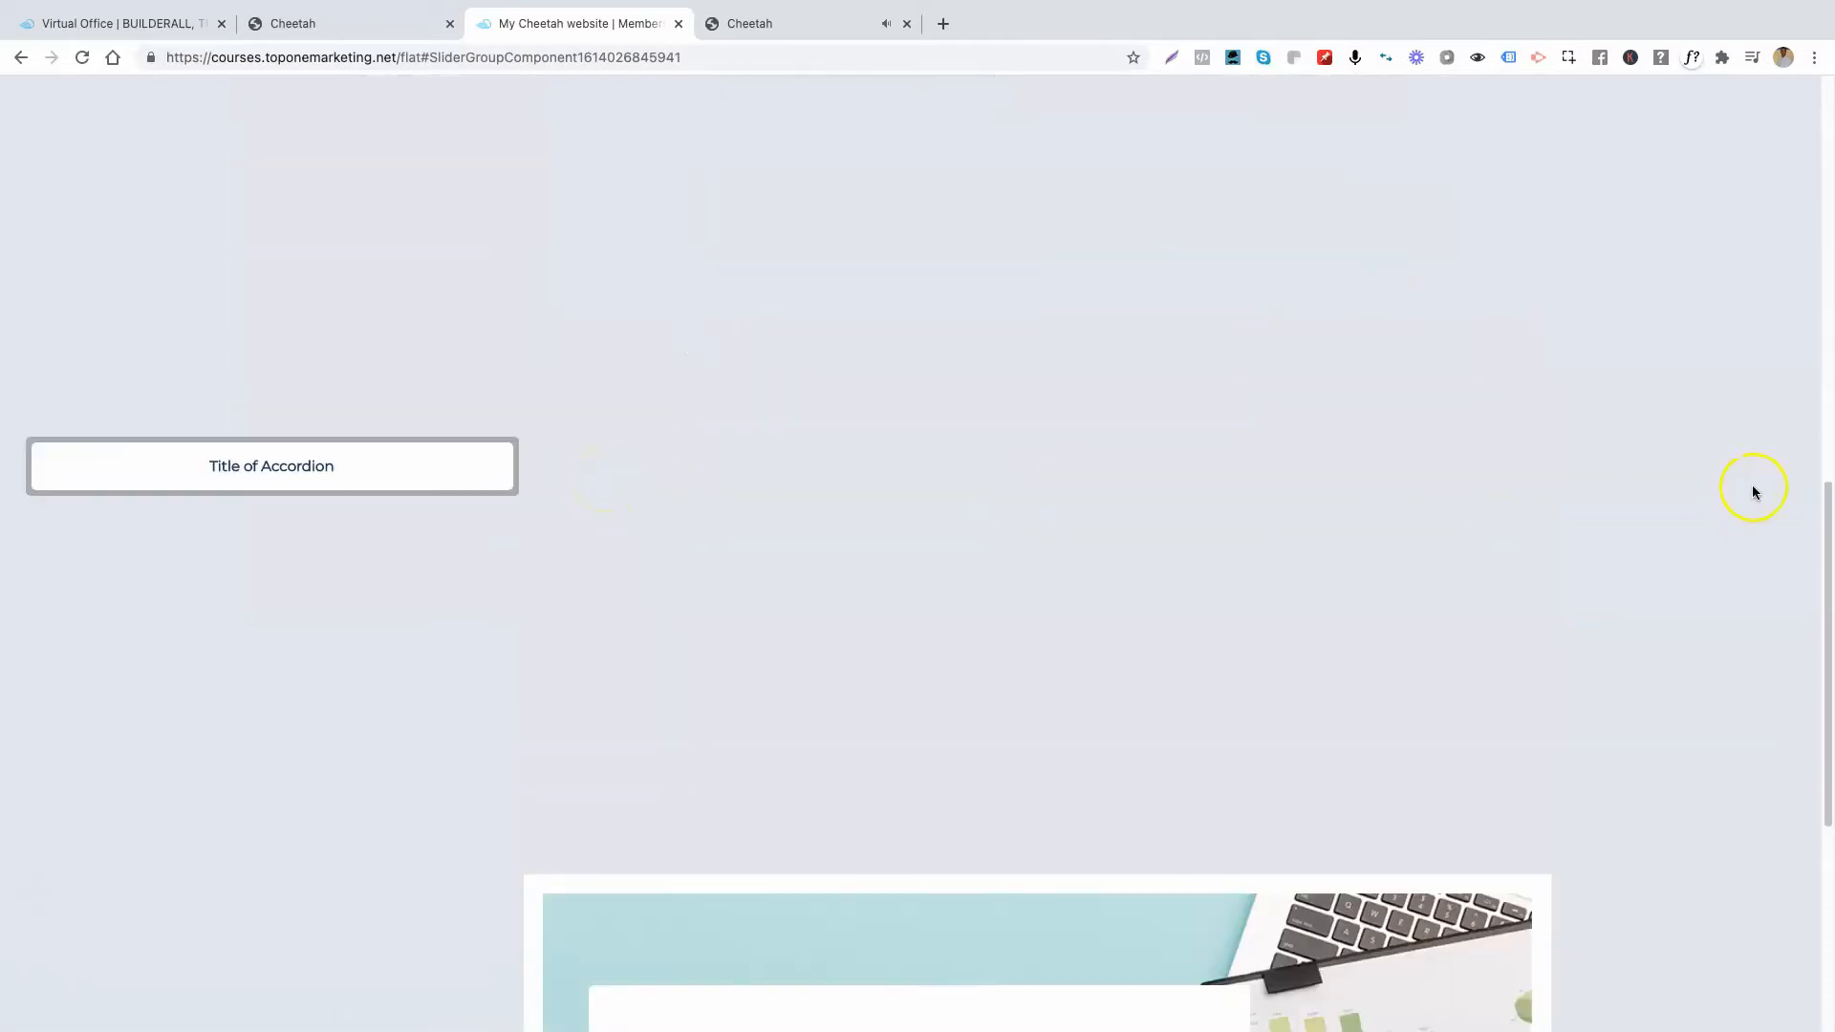
{"action": "left_click", "coordinate": [334, 468]}
{"action": "left_click", "coordinate": [335, 470]}
{"action": "scroll", "coordinate": [775, 327], "scroll_direction": "up", "scroll_amount": 12}
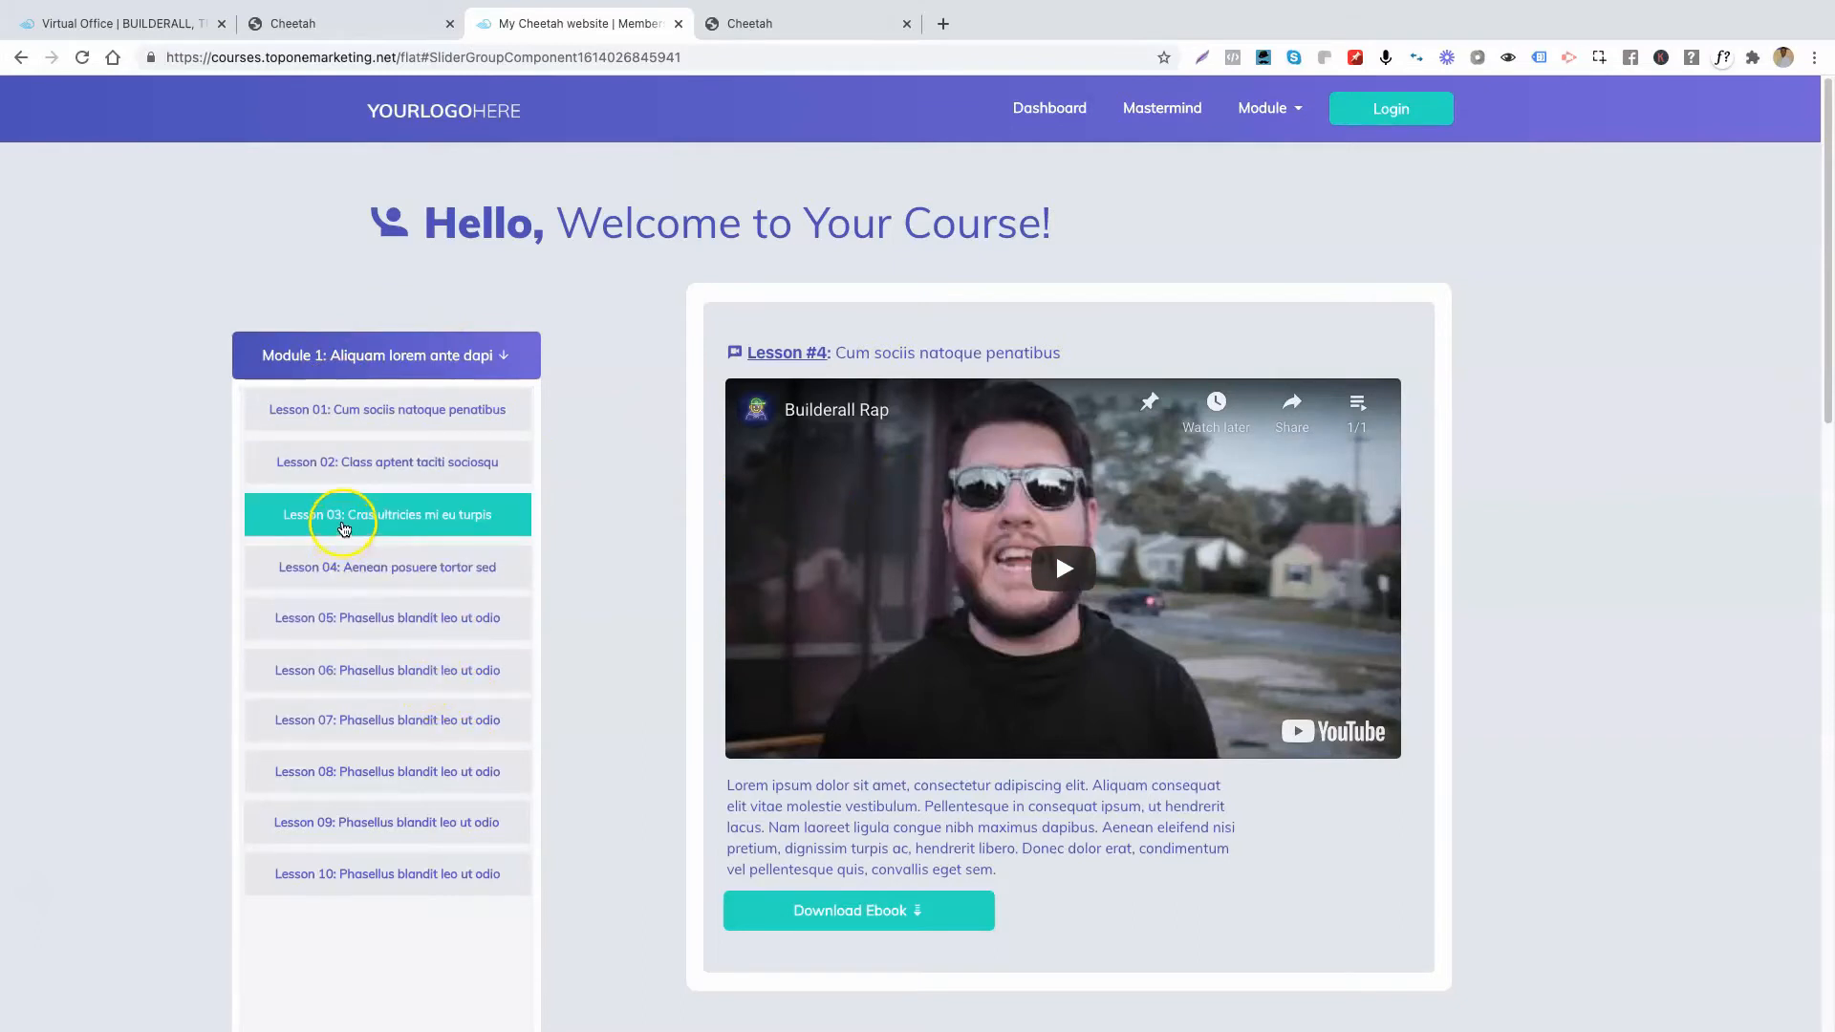
View lessons 03, 04 and 05 from the Module 1 lesson list.
{"action": "left_click", "coordinate": [344, 523]}
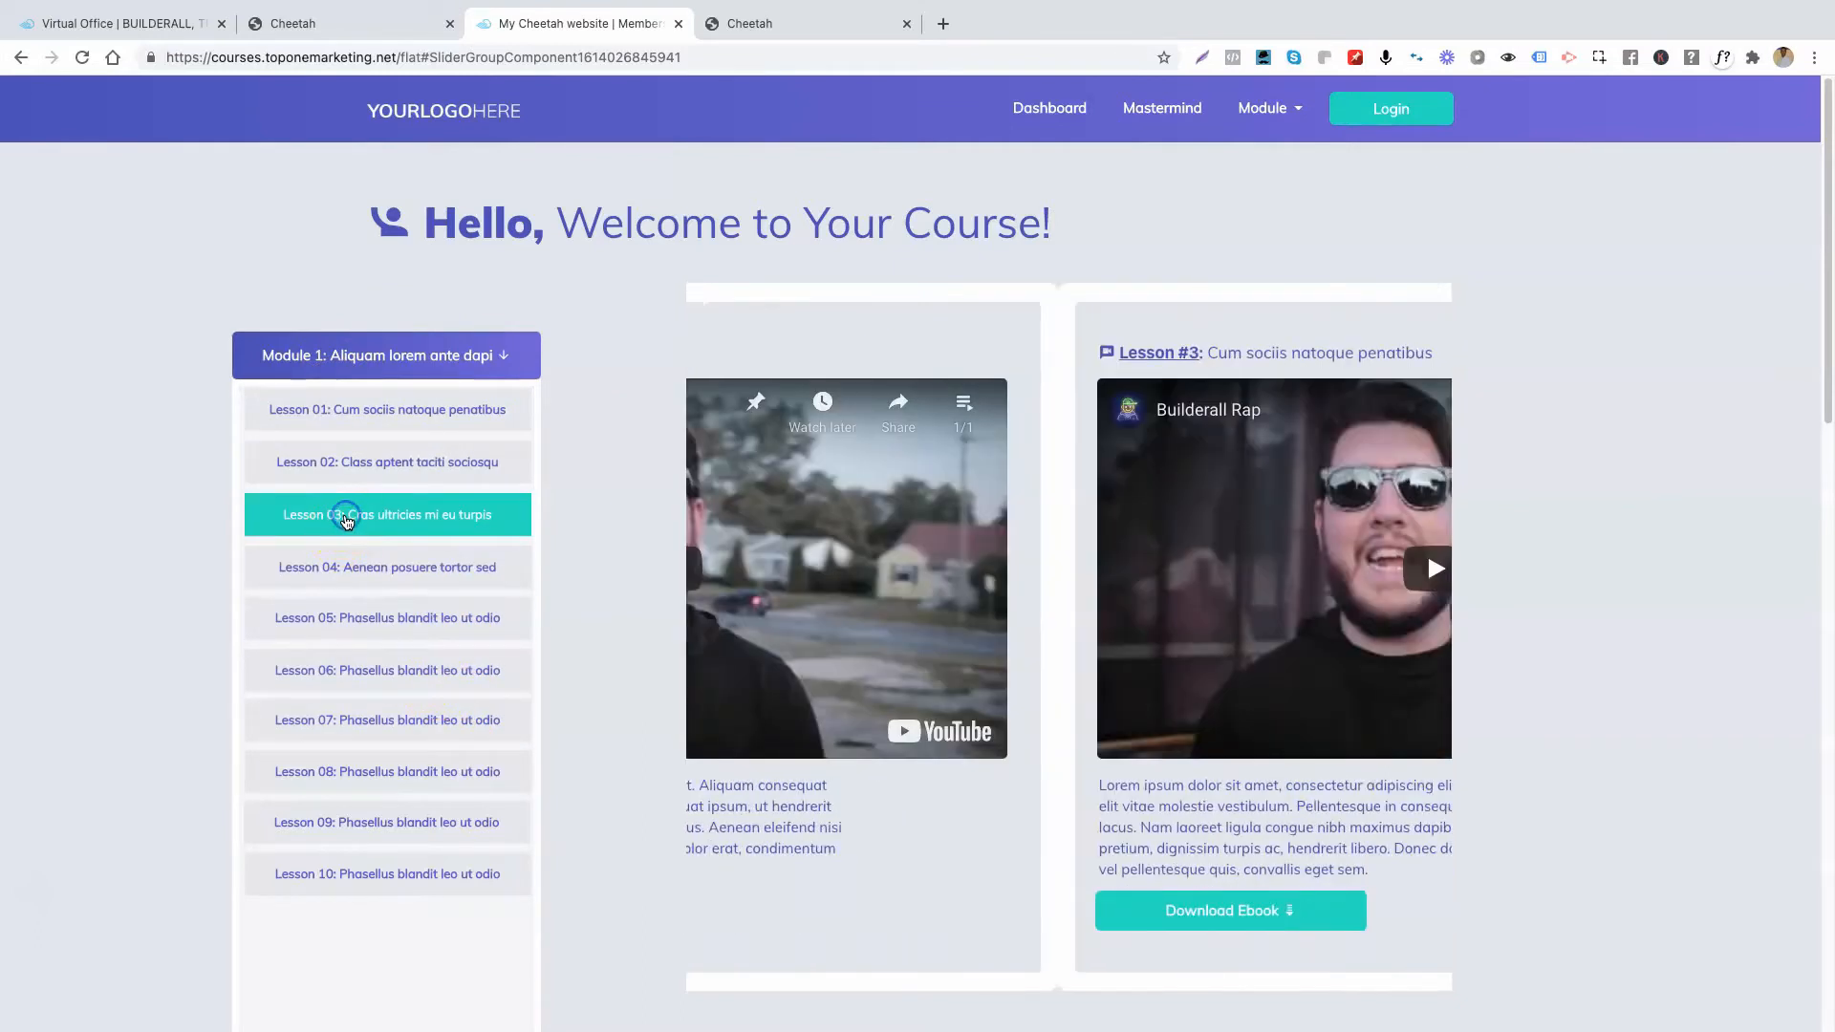
{"action": "left_click", "coordinate": [350, 571]}
{"action": "left_click", "coordinate": [282, 618]}
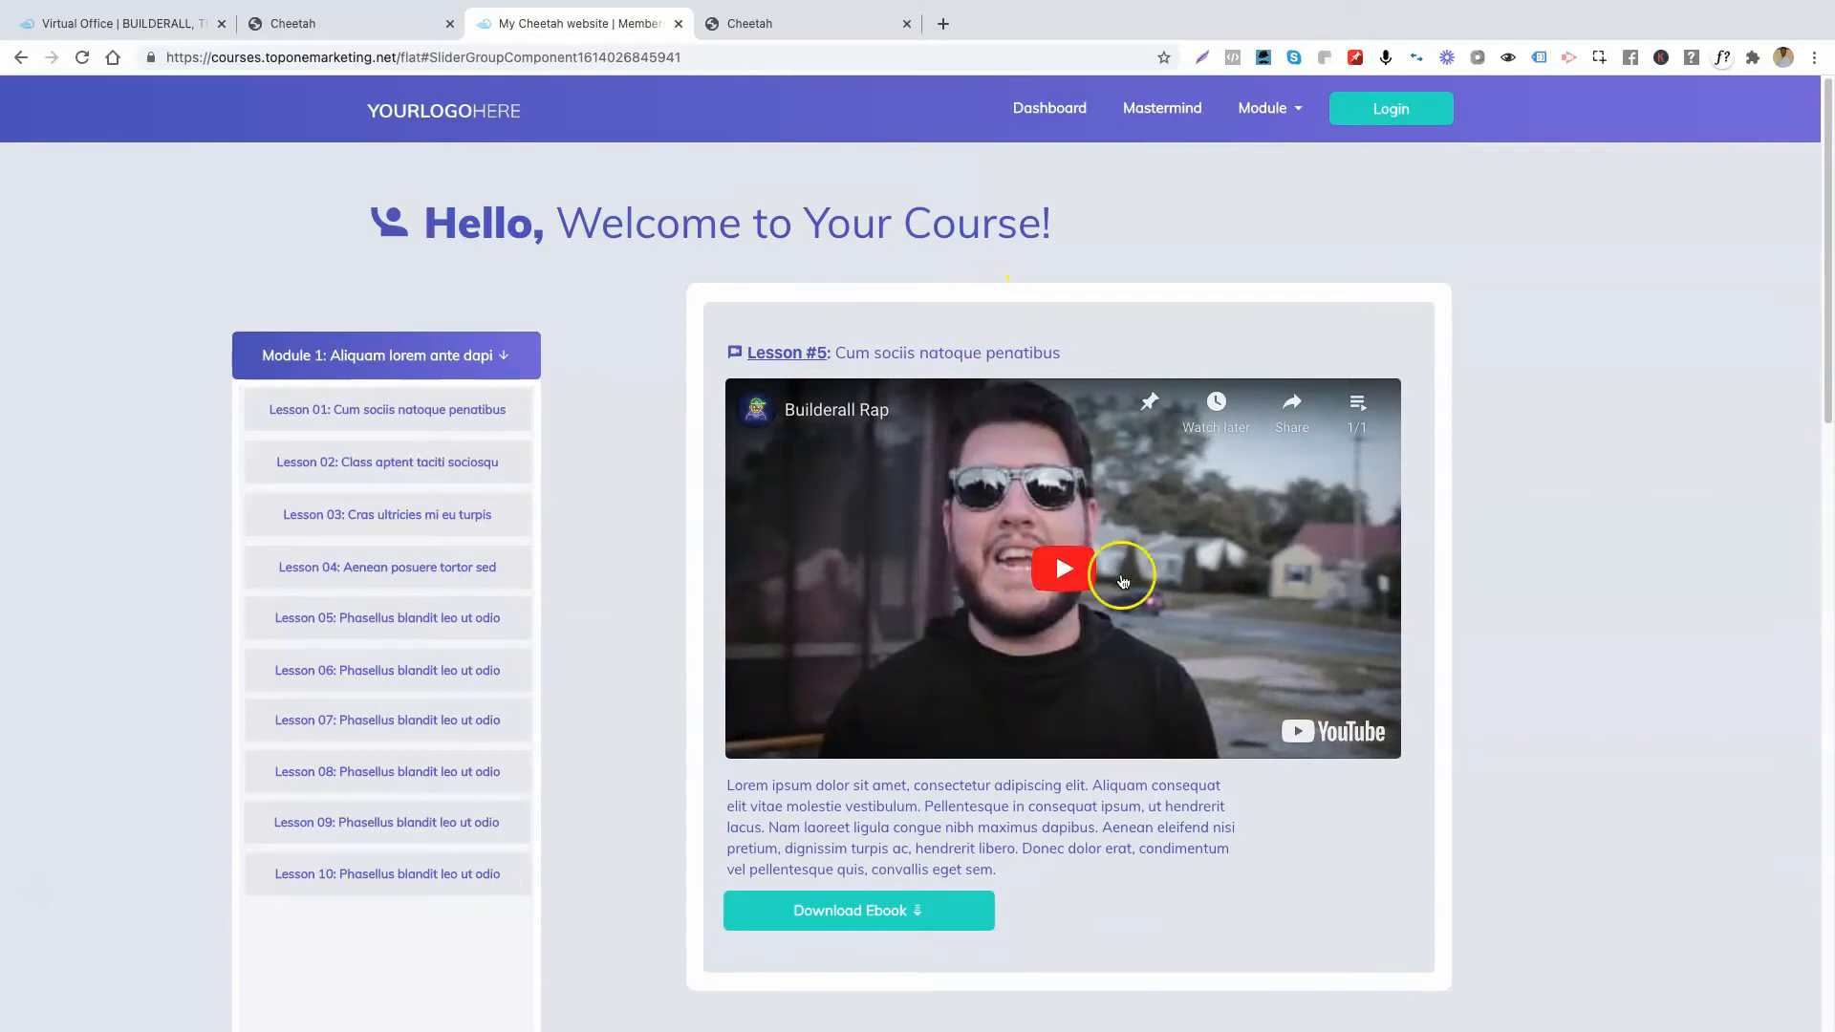
Switch to the Cheetah editor with the Memberships Page and expand its Module 1 accordion.
{"action": "left_click", "coordinate": [351, 27]}
{"action": "left_click", "coordinate": [602, 24]}
{"action": "left_click", "coordinate": [779, 26]}
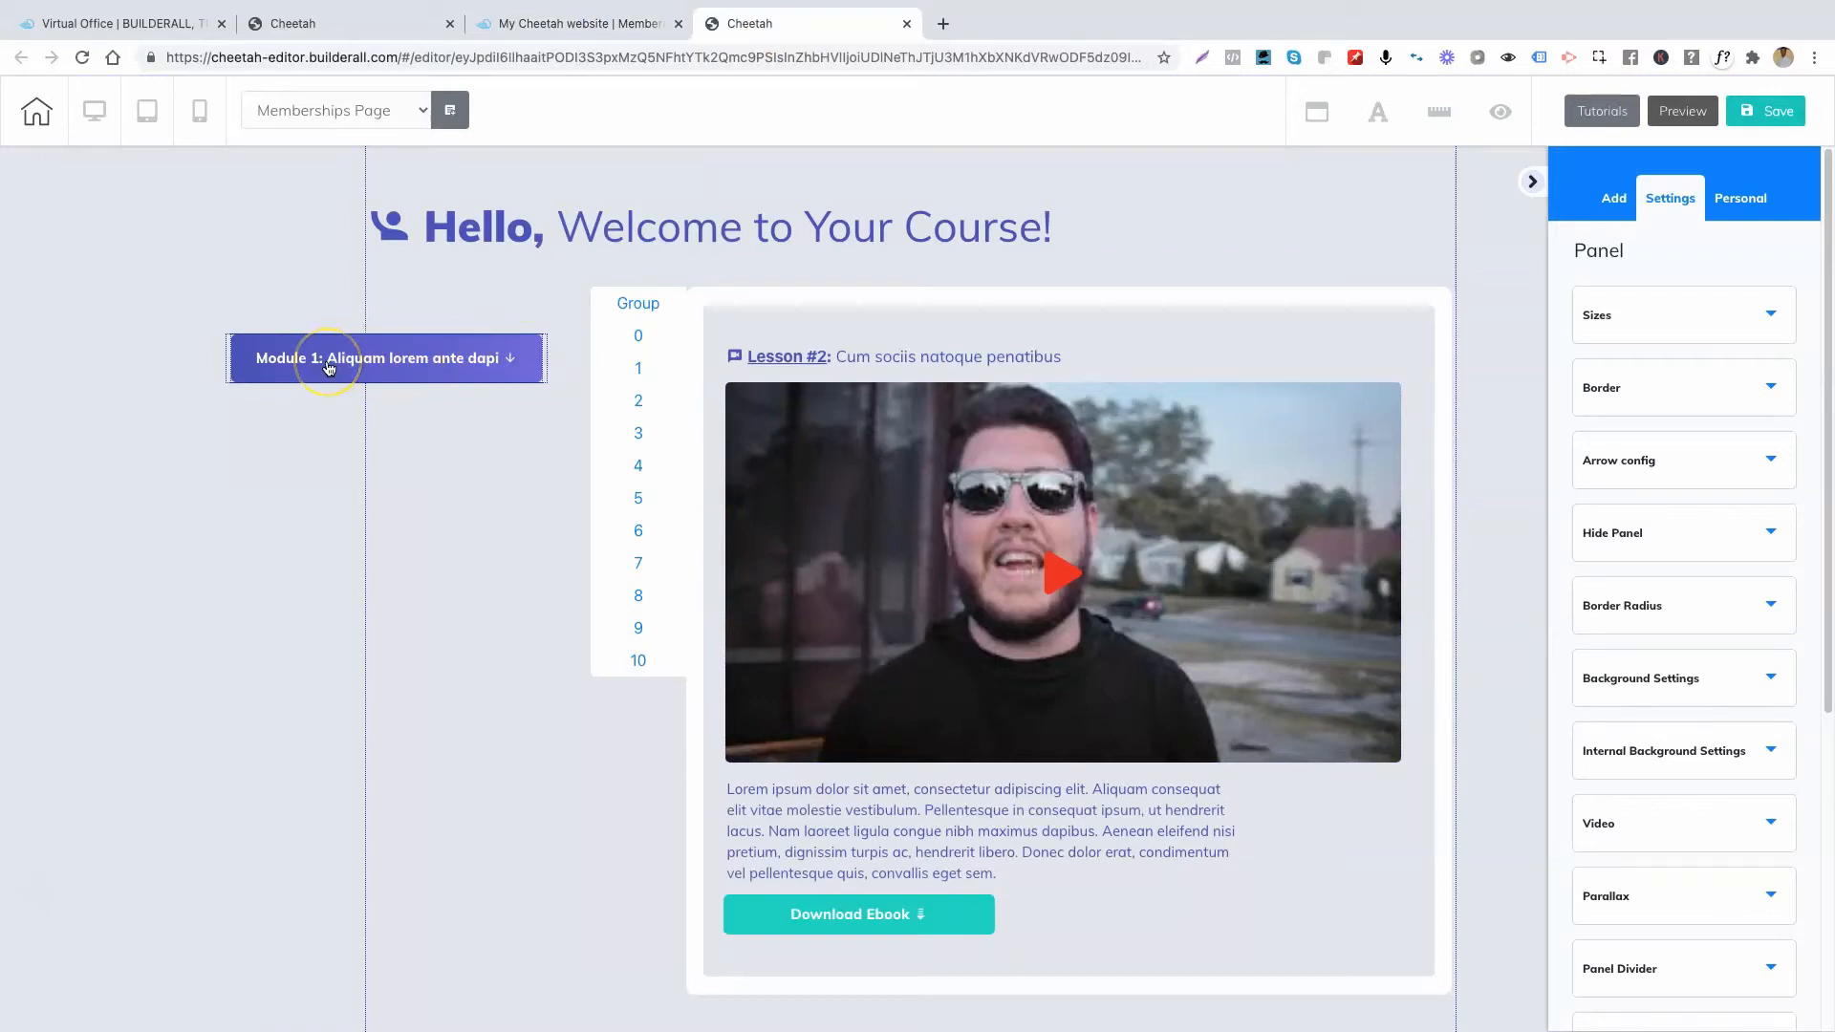
{"action": "left_click", "coordinate": [380, 360]}
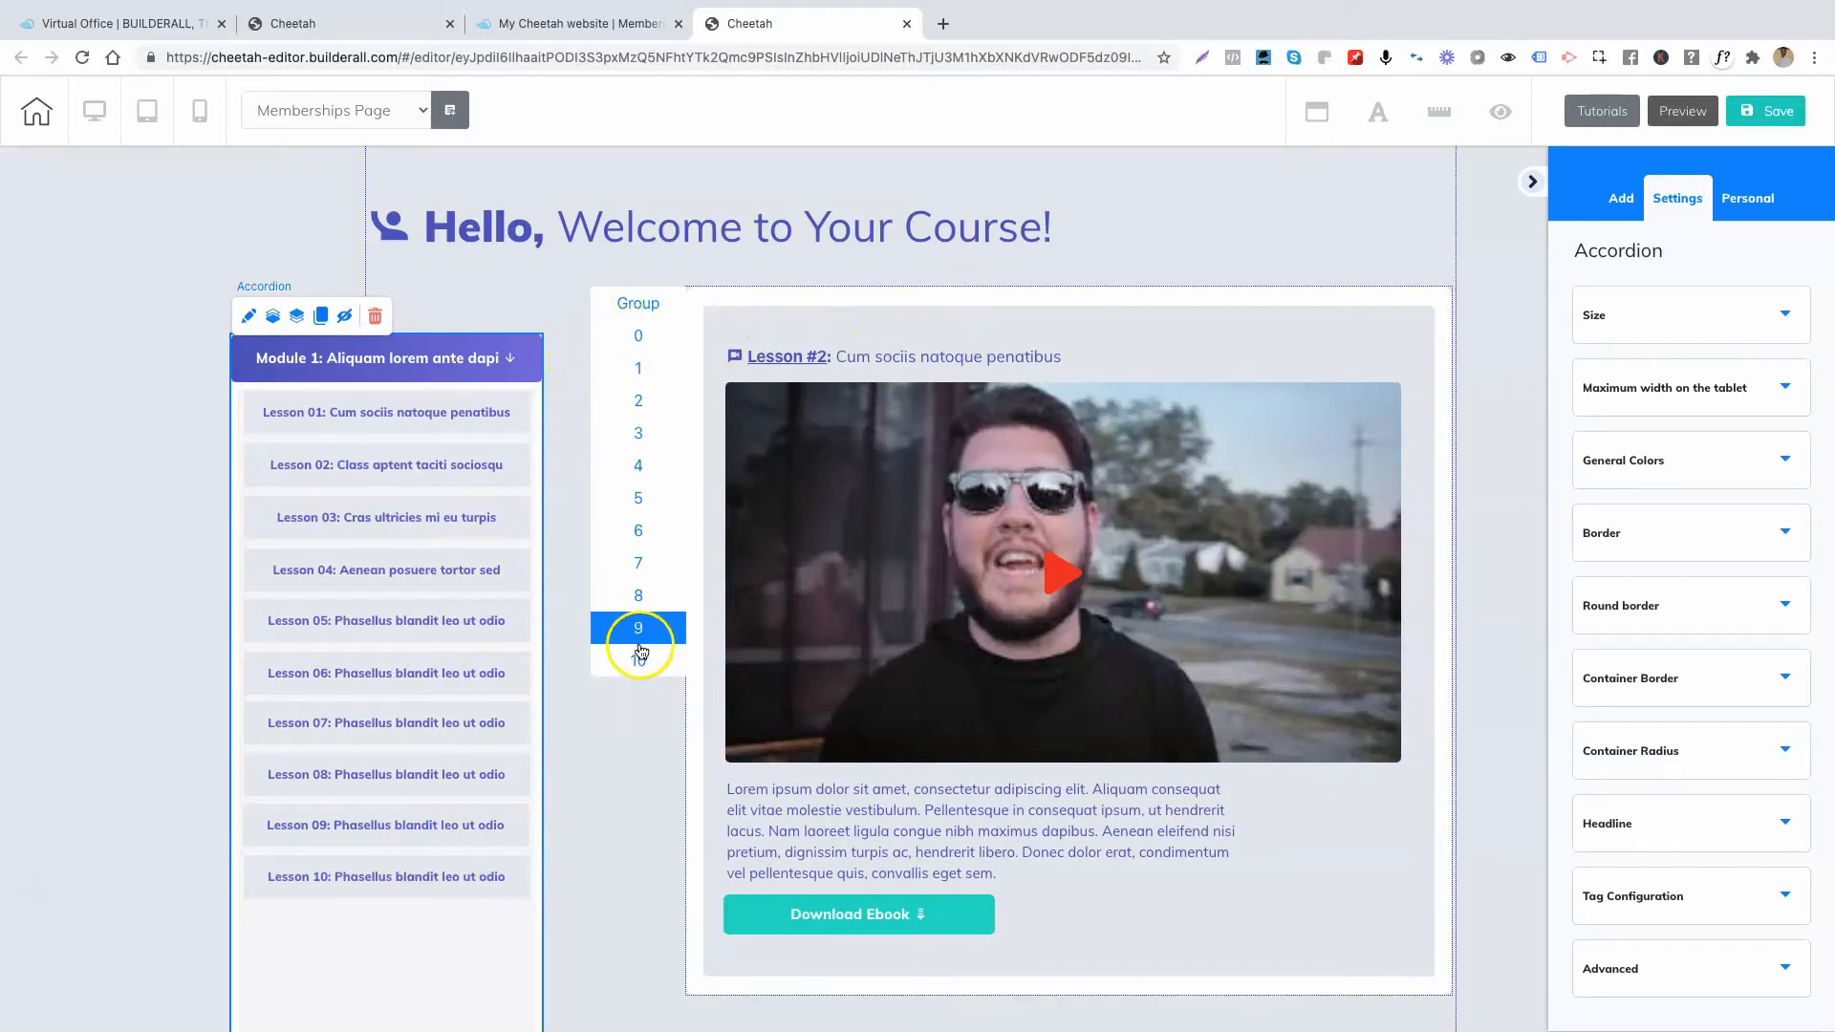
Display slider page 0 and select the Lesson 01 button to compare the lesson with its matching slide.
{"action": "left_click", "coordinate": [637, 368]}
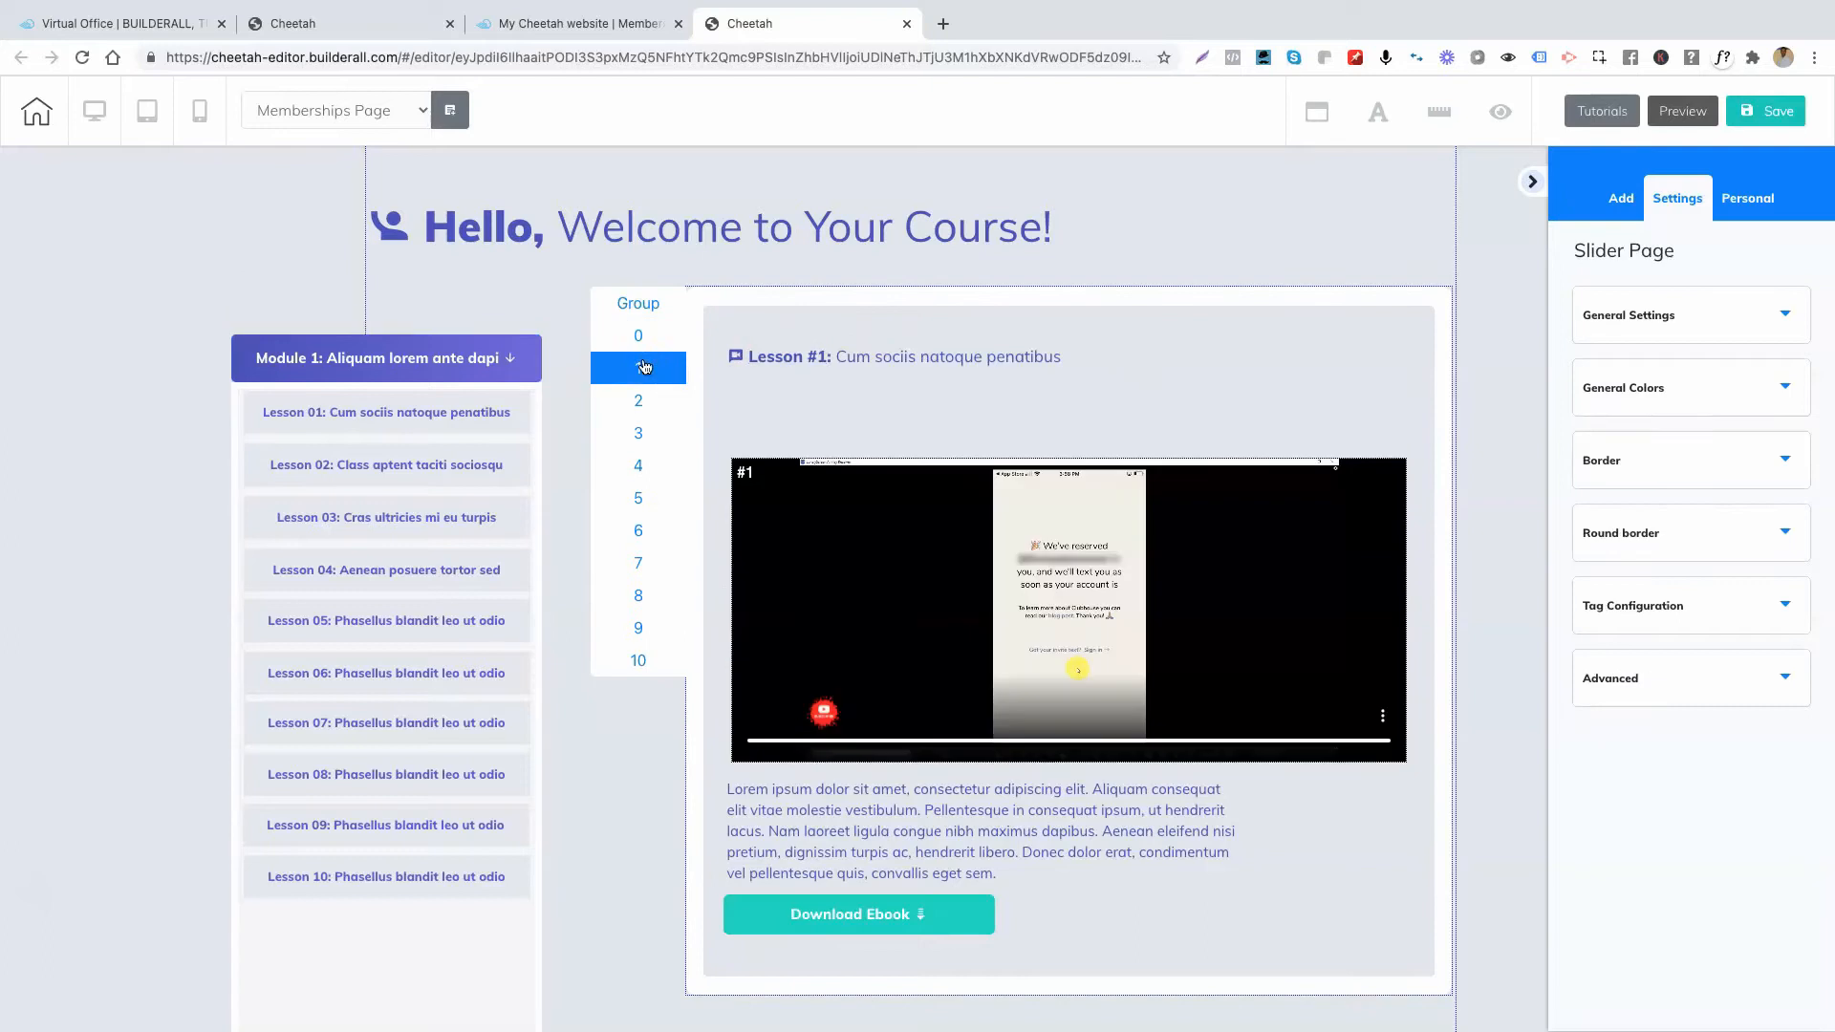
{"action": "left_click", "coordinate": [638, 336]}
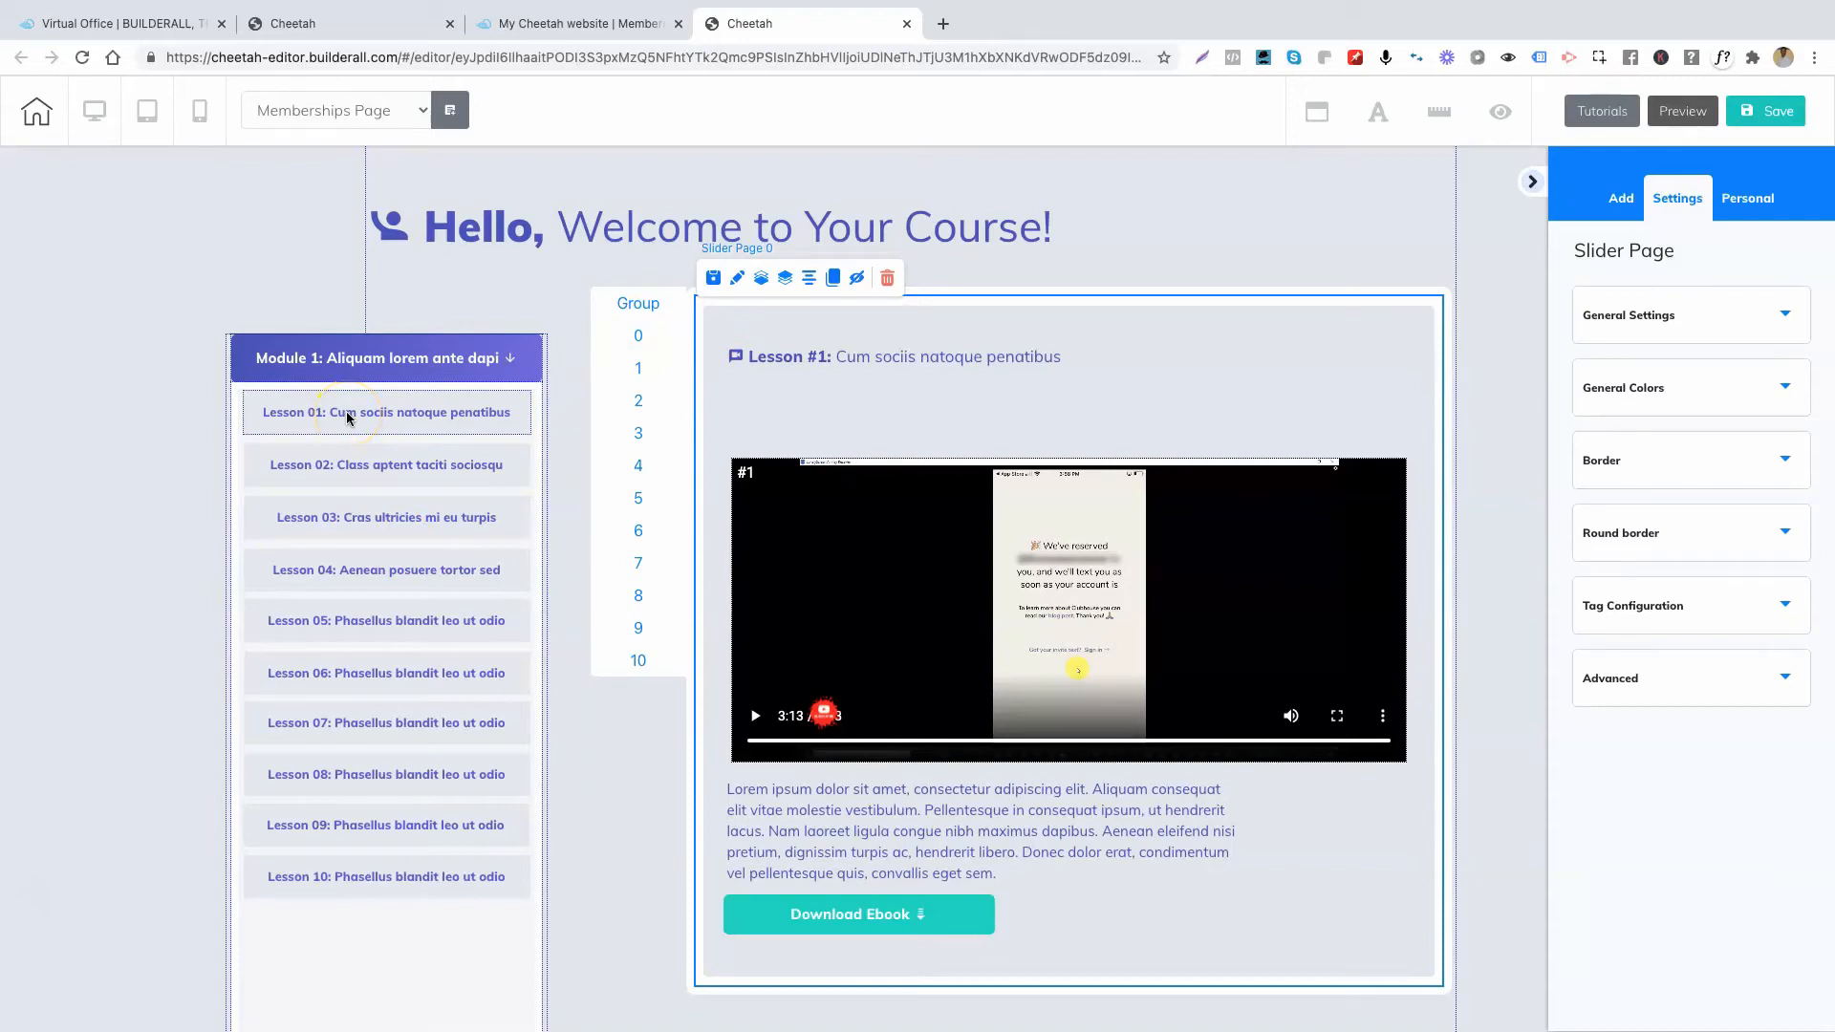
{"action": "left_click", "coordinate": [639, 337]}
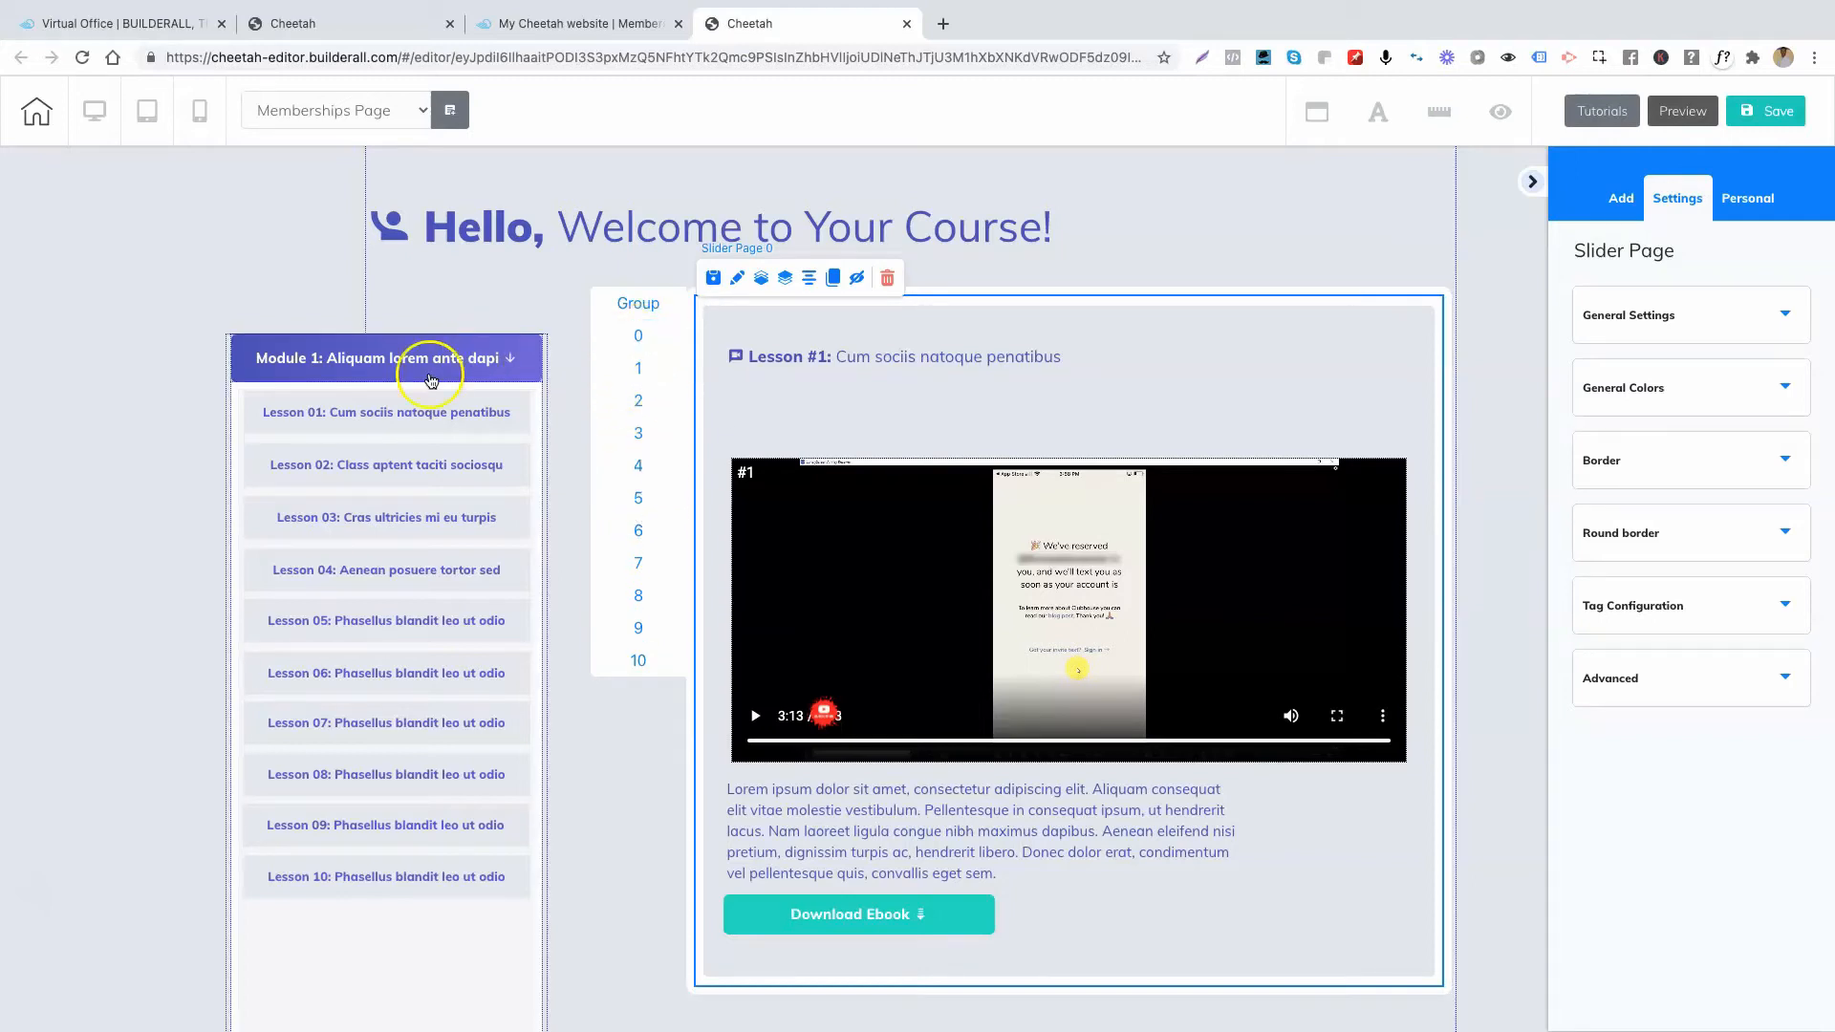
{"action": "left_click", "coordinate": [340, 415]}
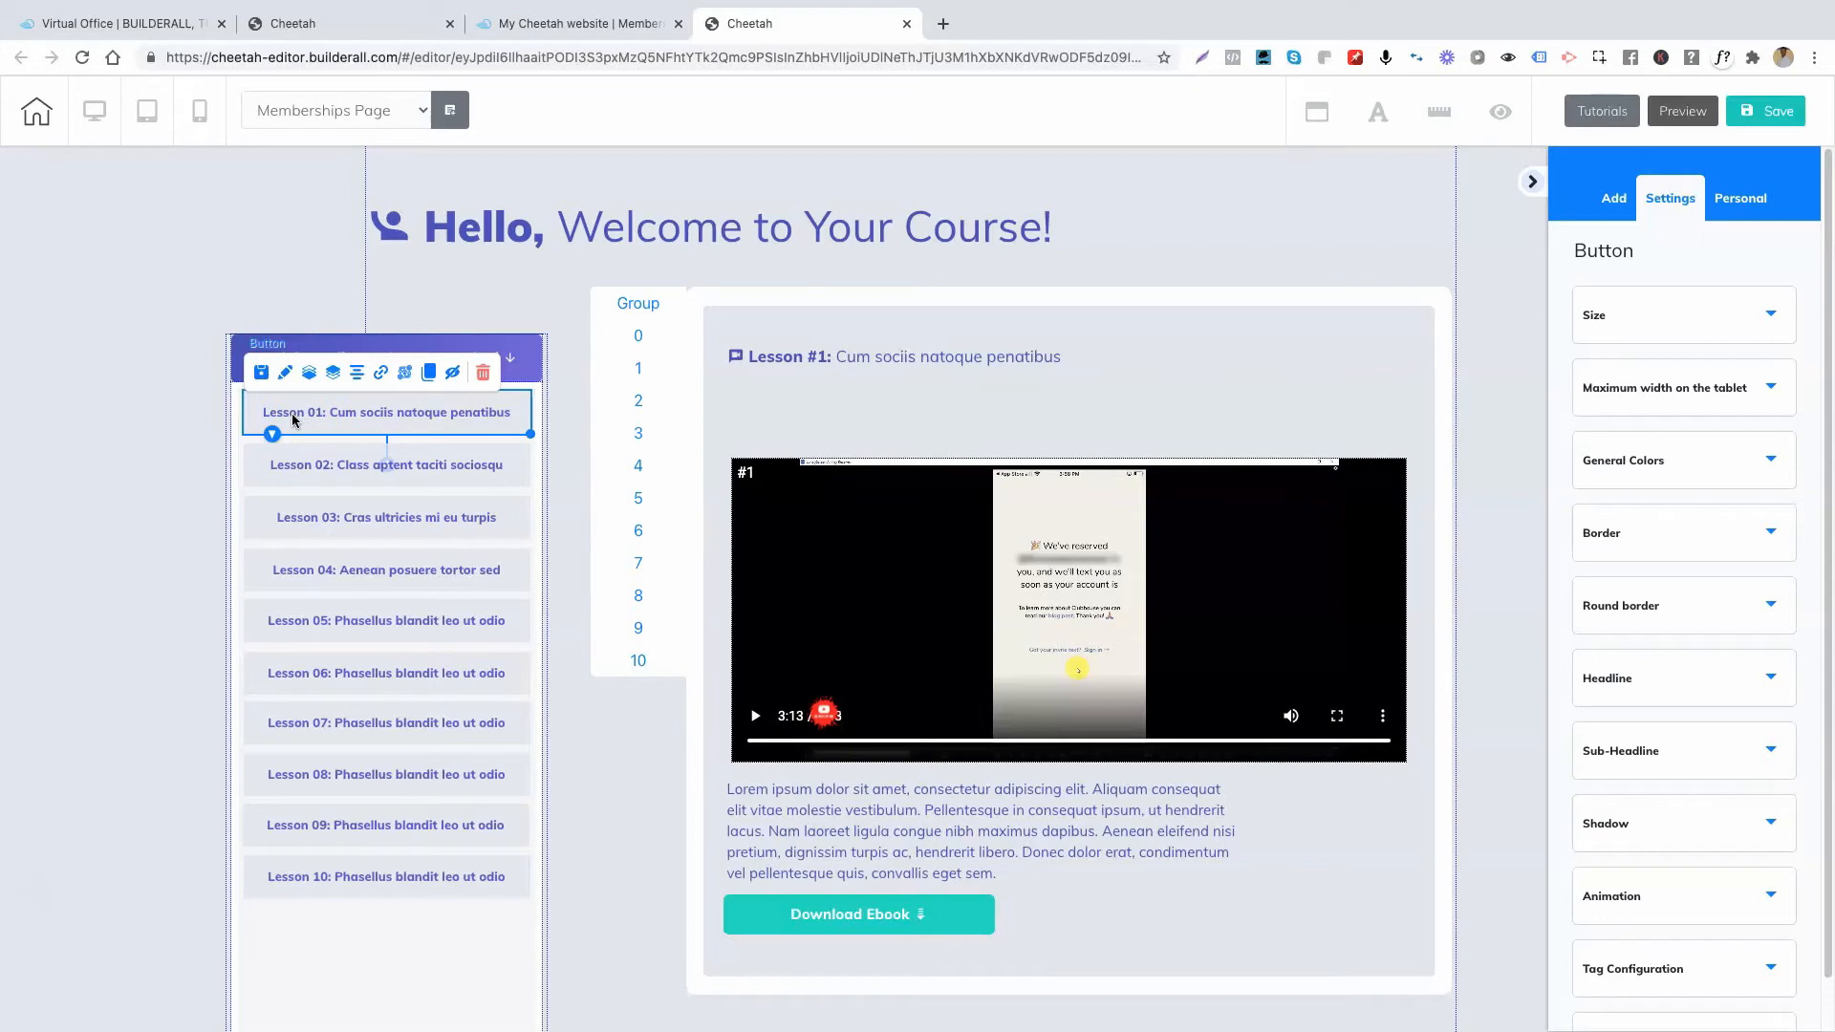
{"action": "left_click", "coordinate": [330, 422]}
{"action": "left_click", "coordinate": [638, 336]}
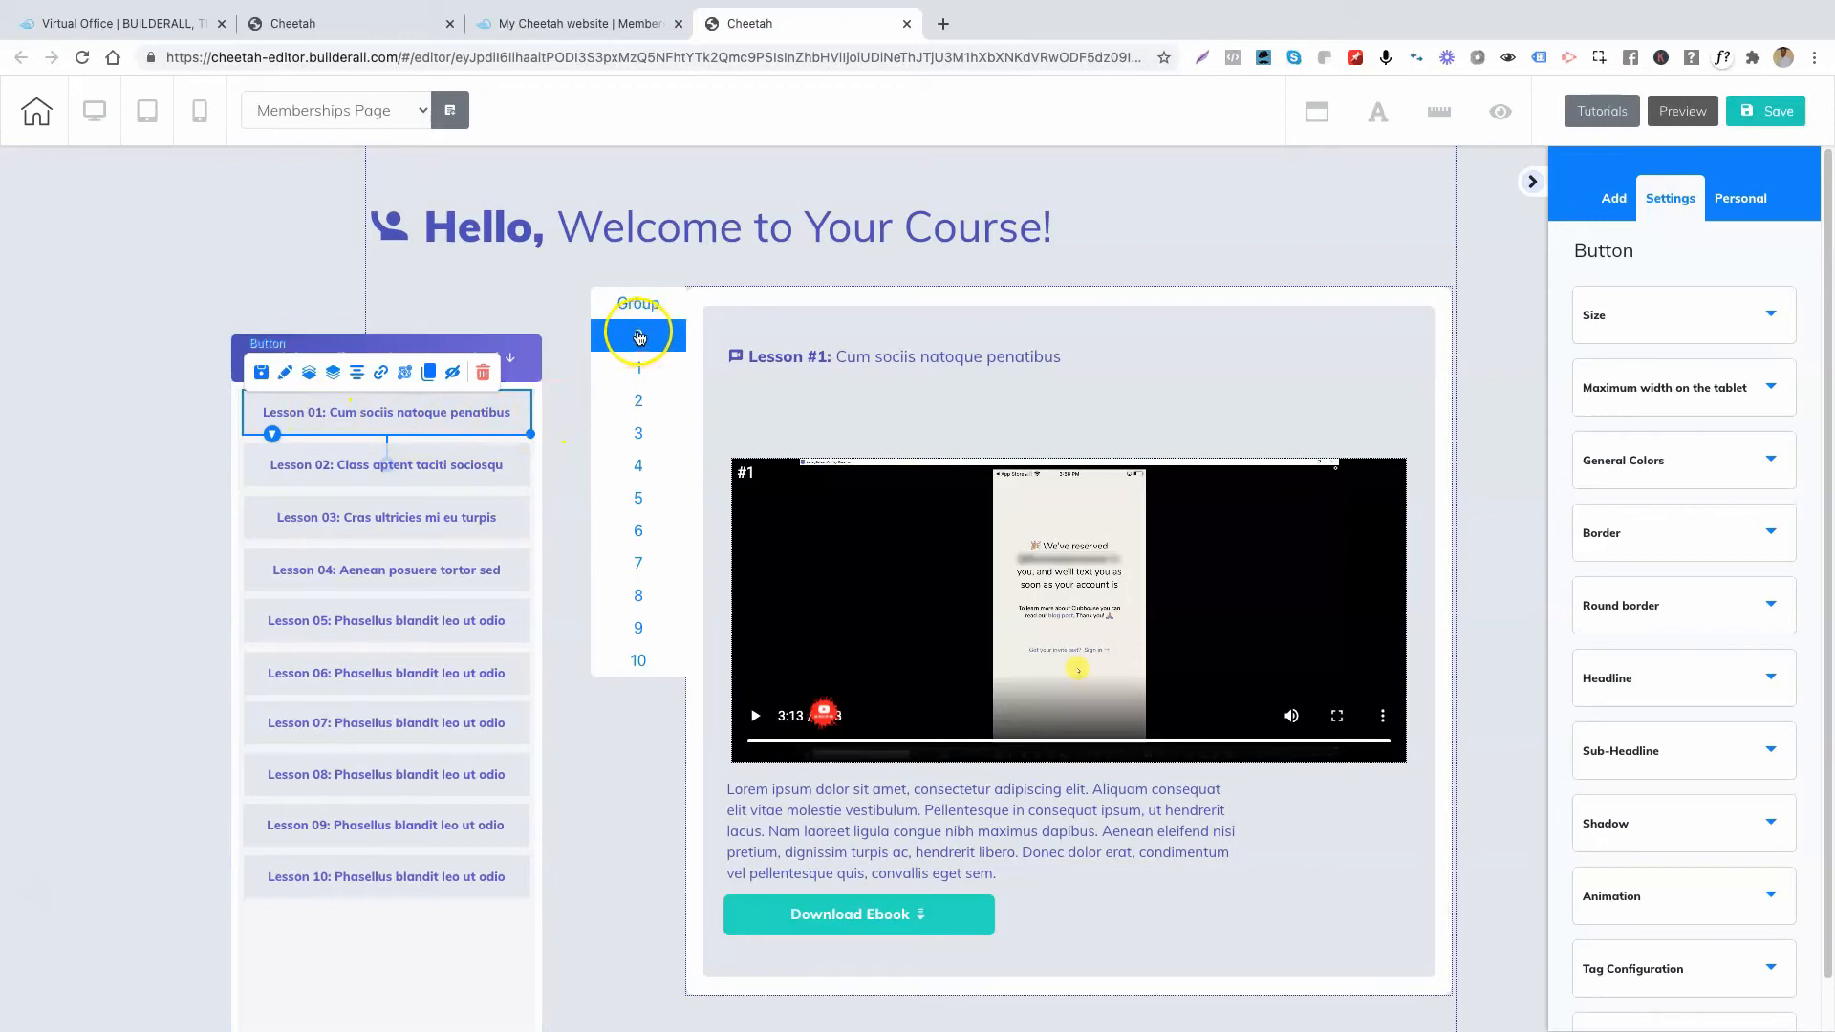
Check how the Module 1 accordion collapses and expands beside the lesson slider in the editor.
{"action": "left_click", "coordinate": [361, 486]}
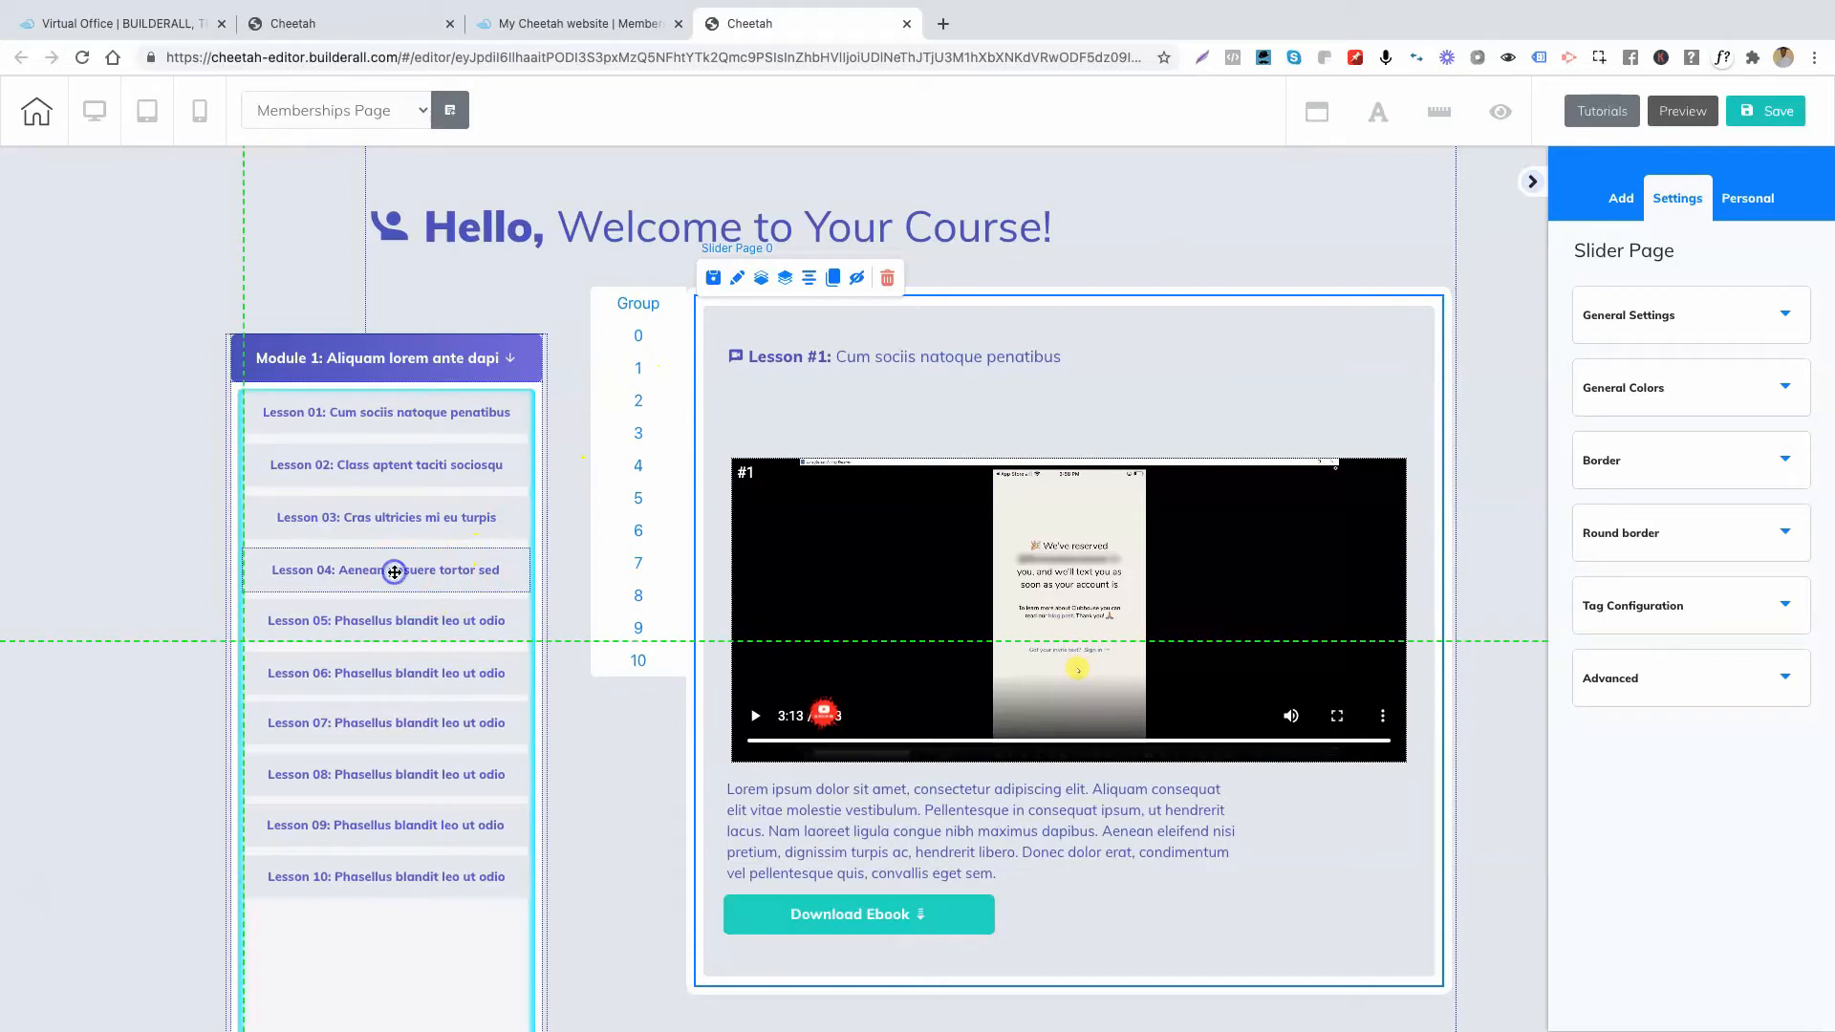
{"action": "left_click", "coordinate": [654, 446]}
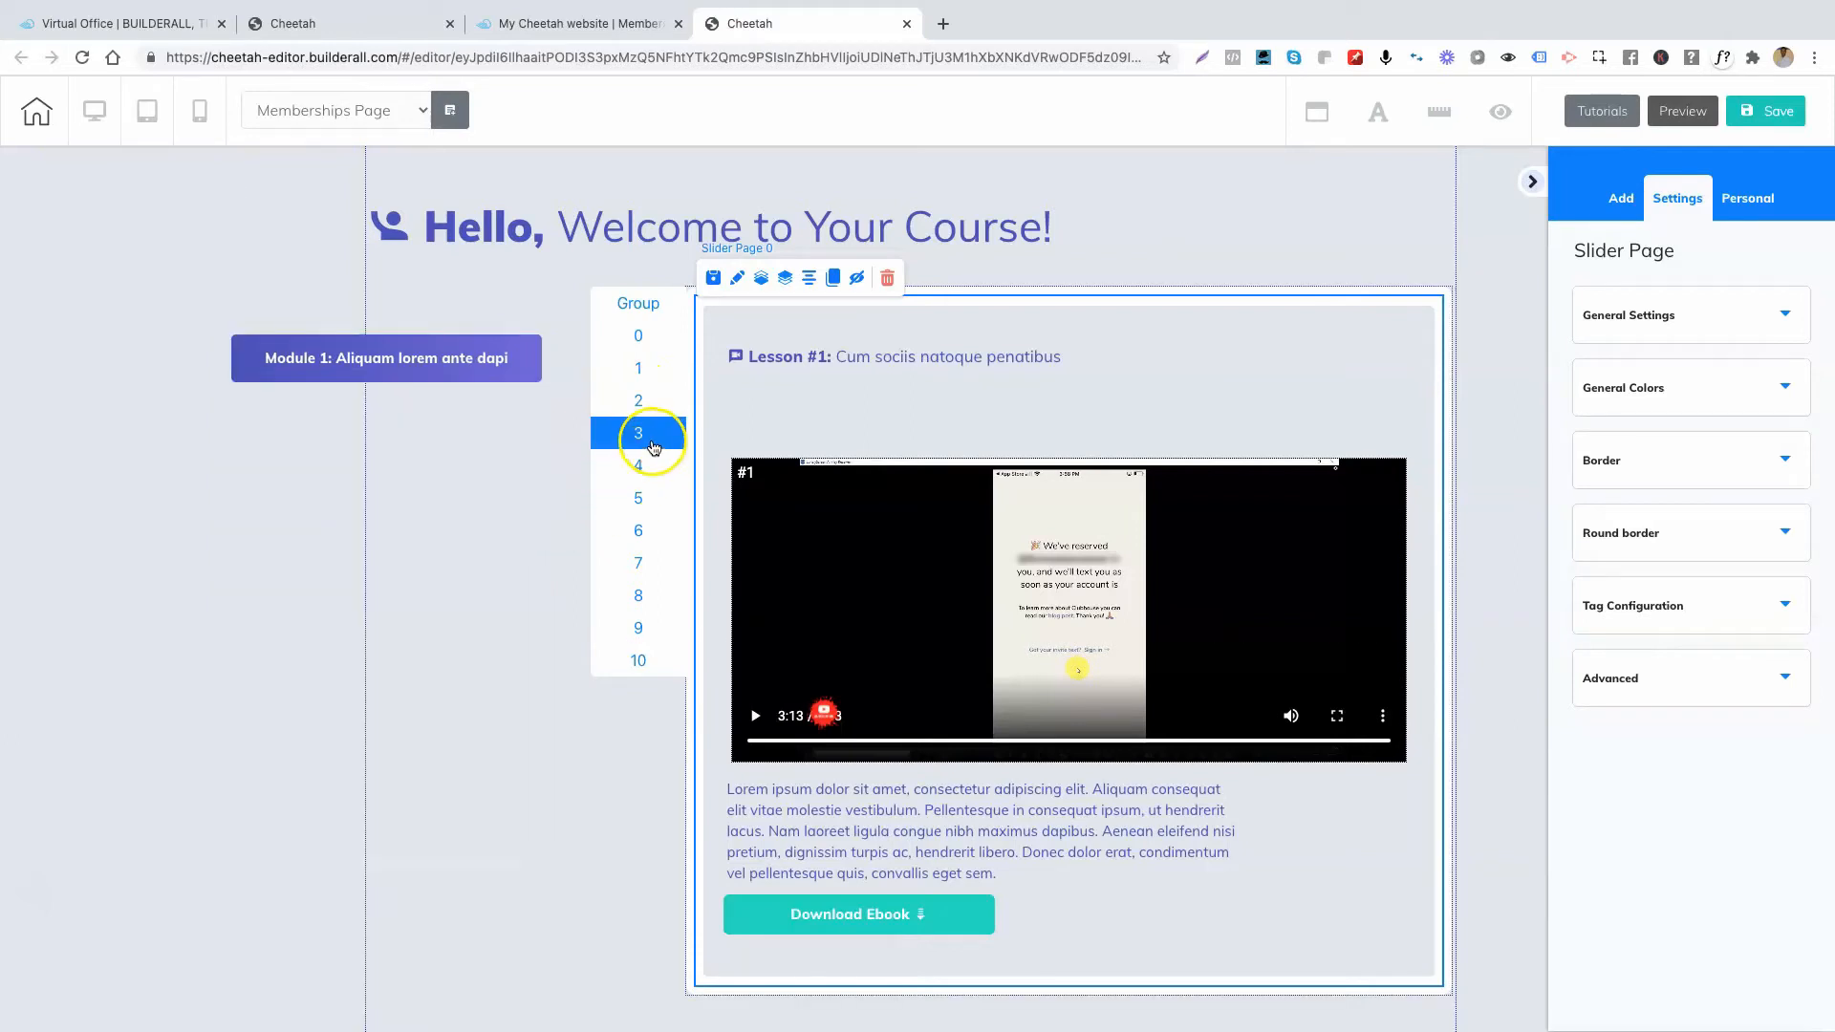
{"action": "left_click", "coordinate": [419, 361]}
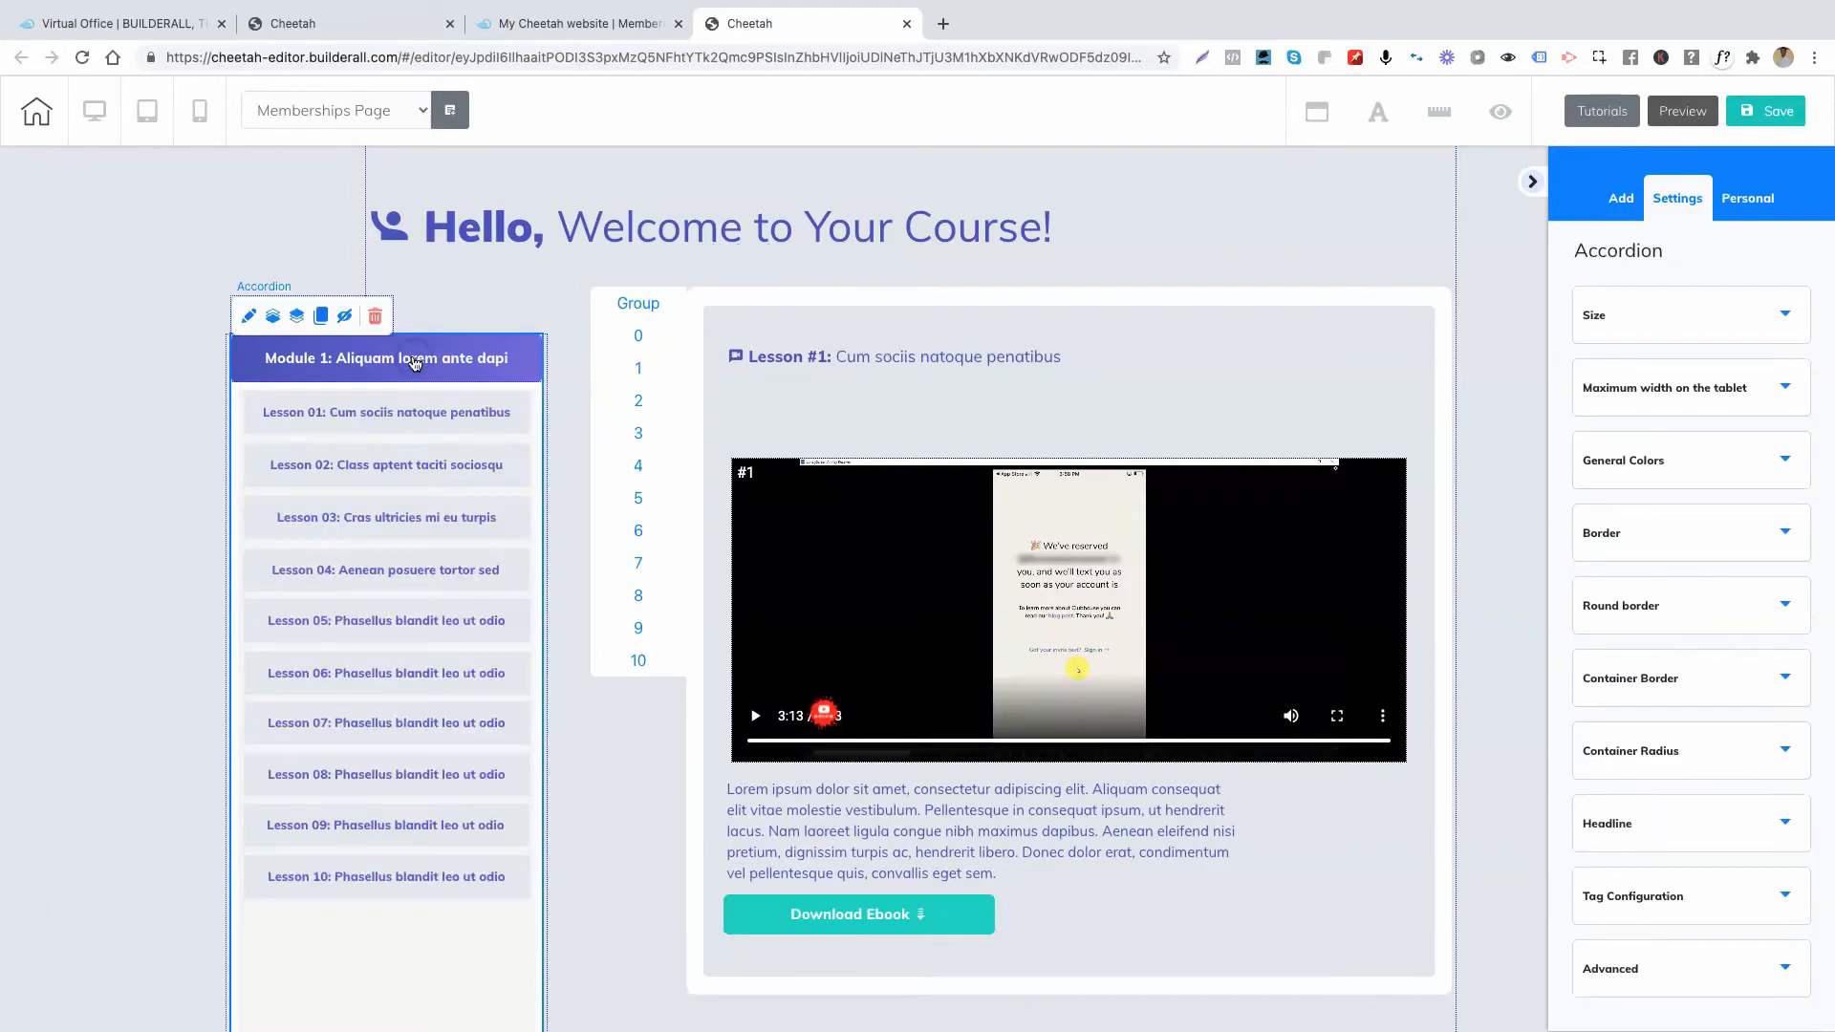
{"action": "left_click", "coordinate": [364, 366]}
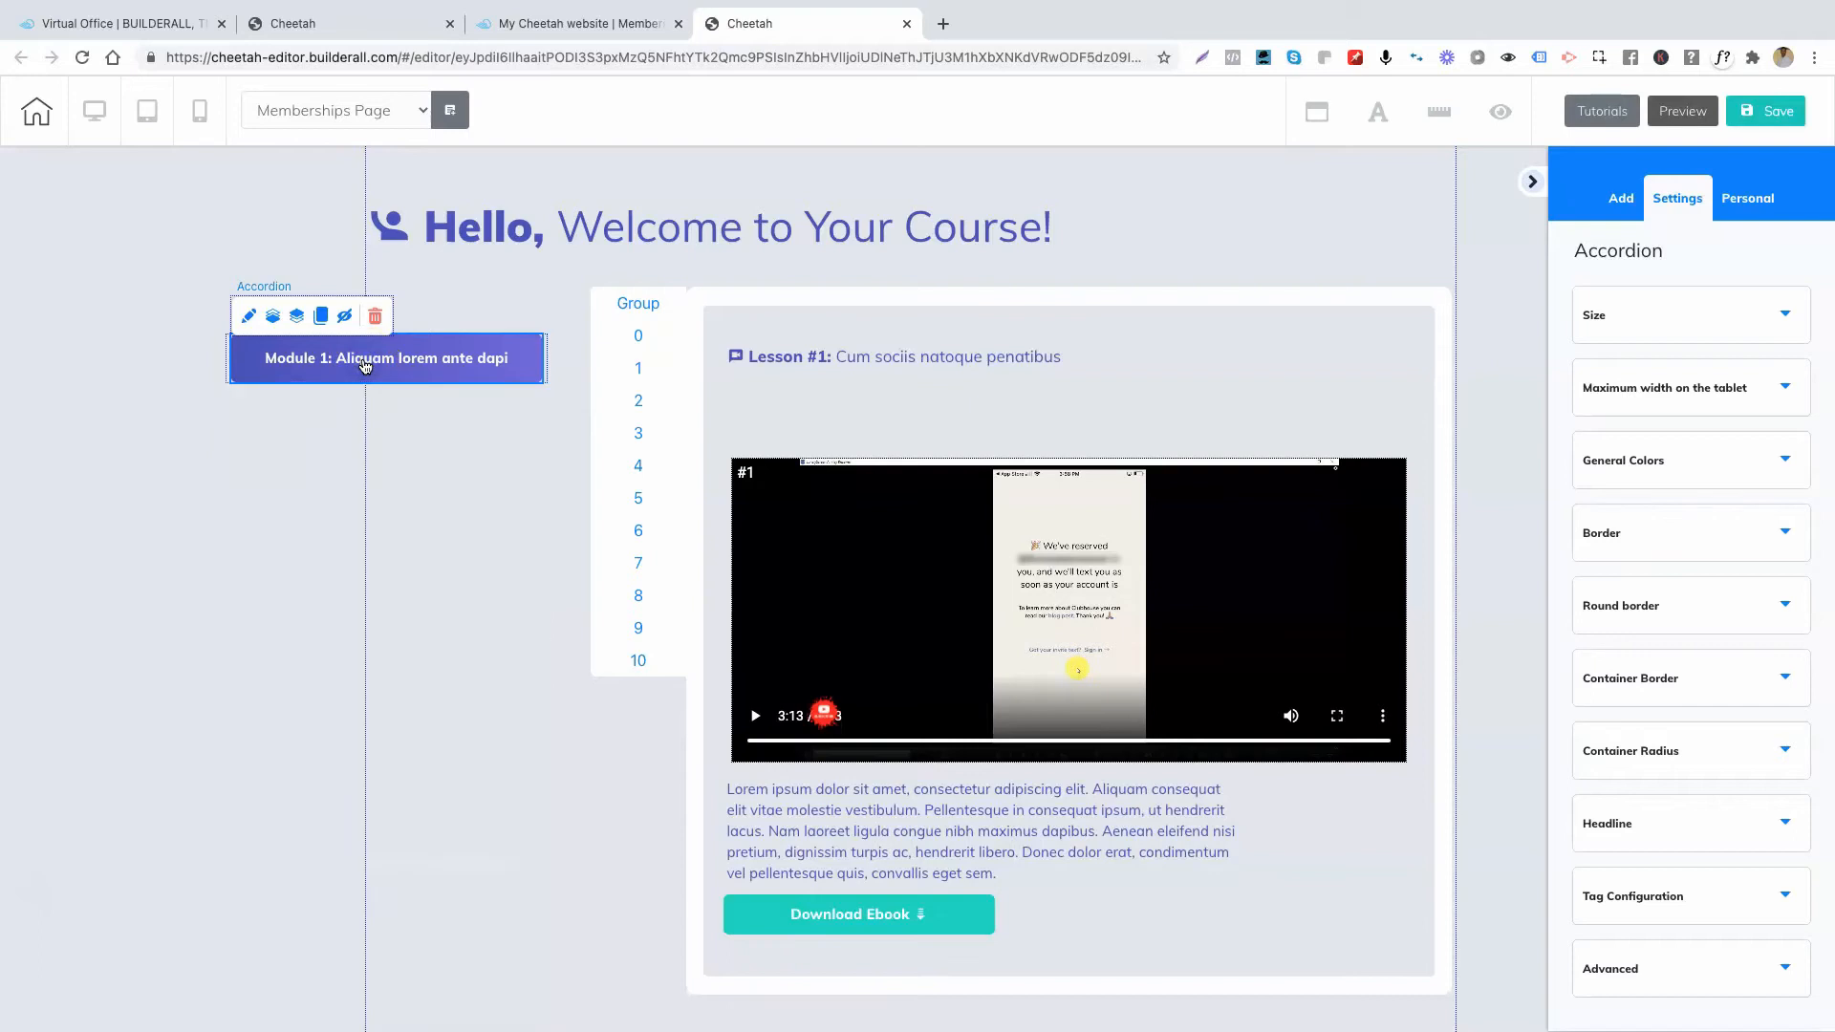
{"action": "left_click", "coordinate": [364, 366]}
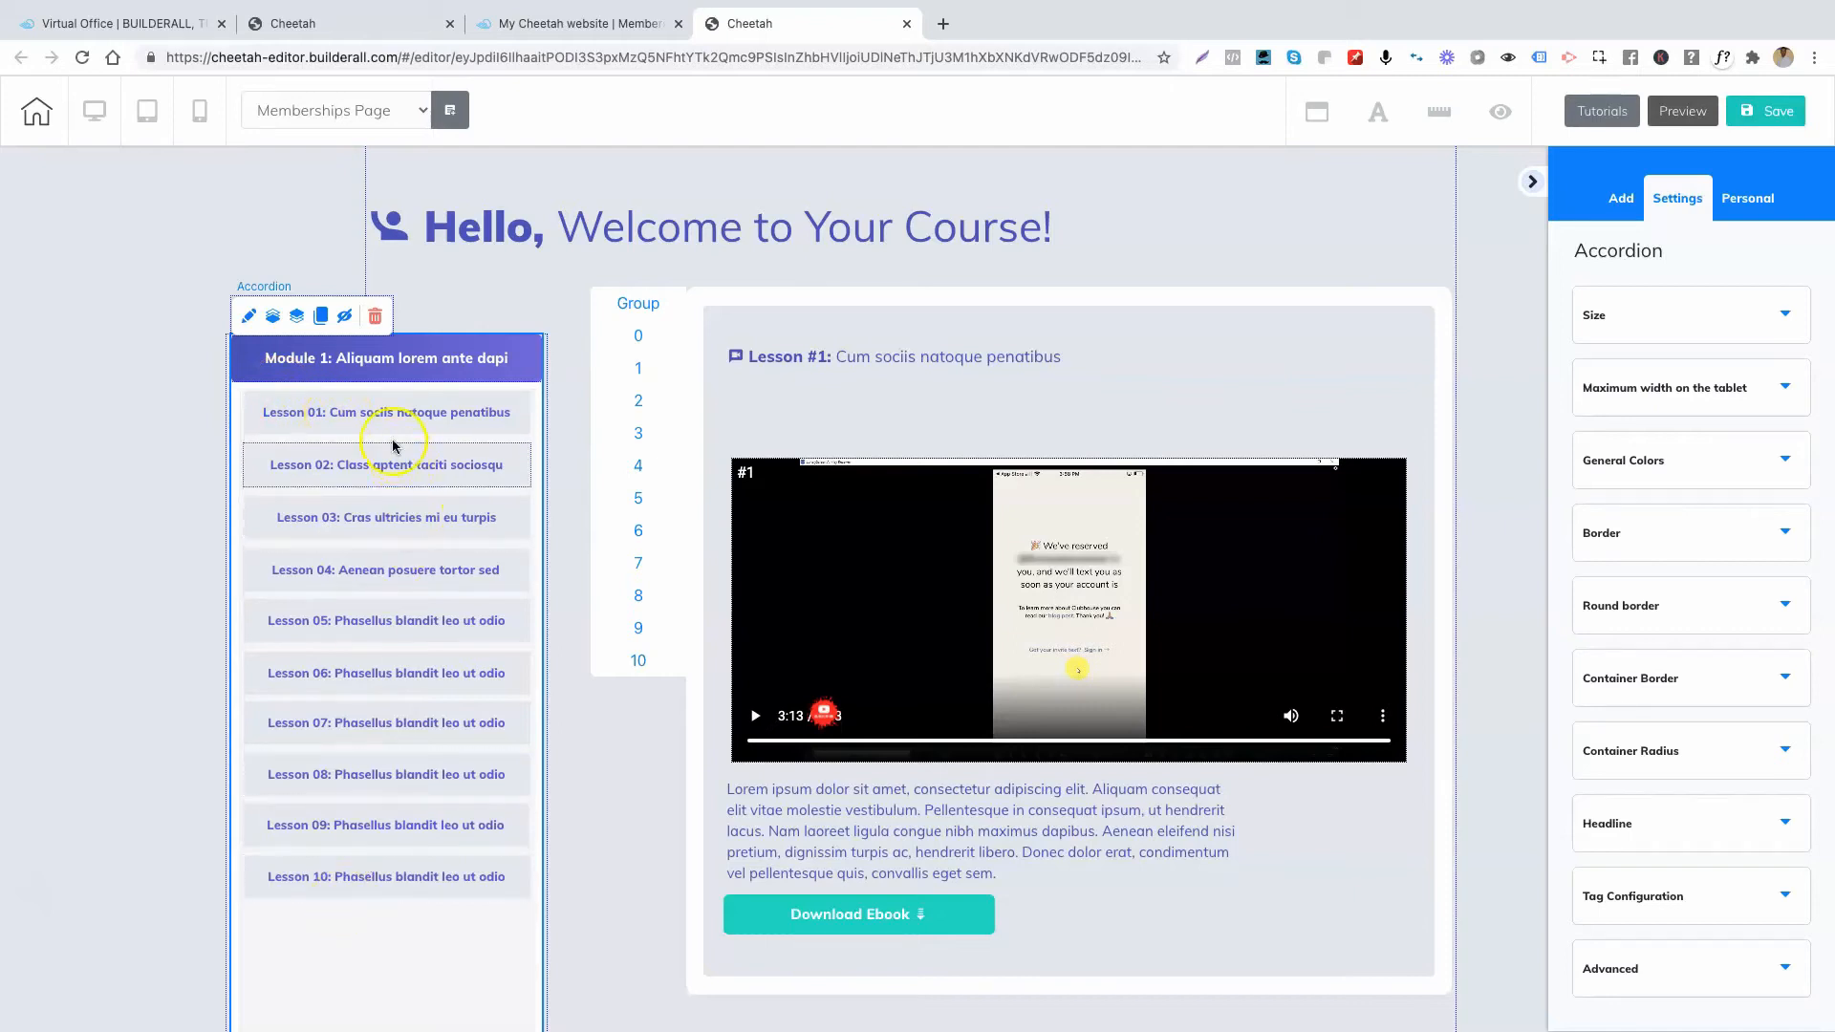
Select the Lesson 10 button in the Module 1 accordion and display pages 5 and 6 of the lesson slider.
{"action": "left_click", "coordinate": [340, 882]}
{"action": "mouse_move", "coordinate": [346, 884]}
{"action": "left_mouse_down"}
{"action": "mouse_move", "coordinate": [348, 903]}
{"action": "mouse_move", "coordinate": [376, 882]}
{"action": "mouse_move", "coordinate": [364, 919]}
{"action": "mouse_move", "coordinate": [344, 877]}
{"action": "left_mouse_up"}
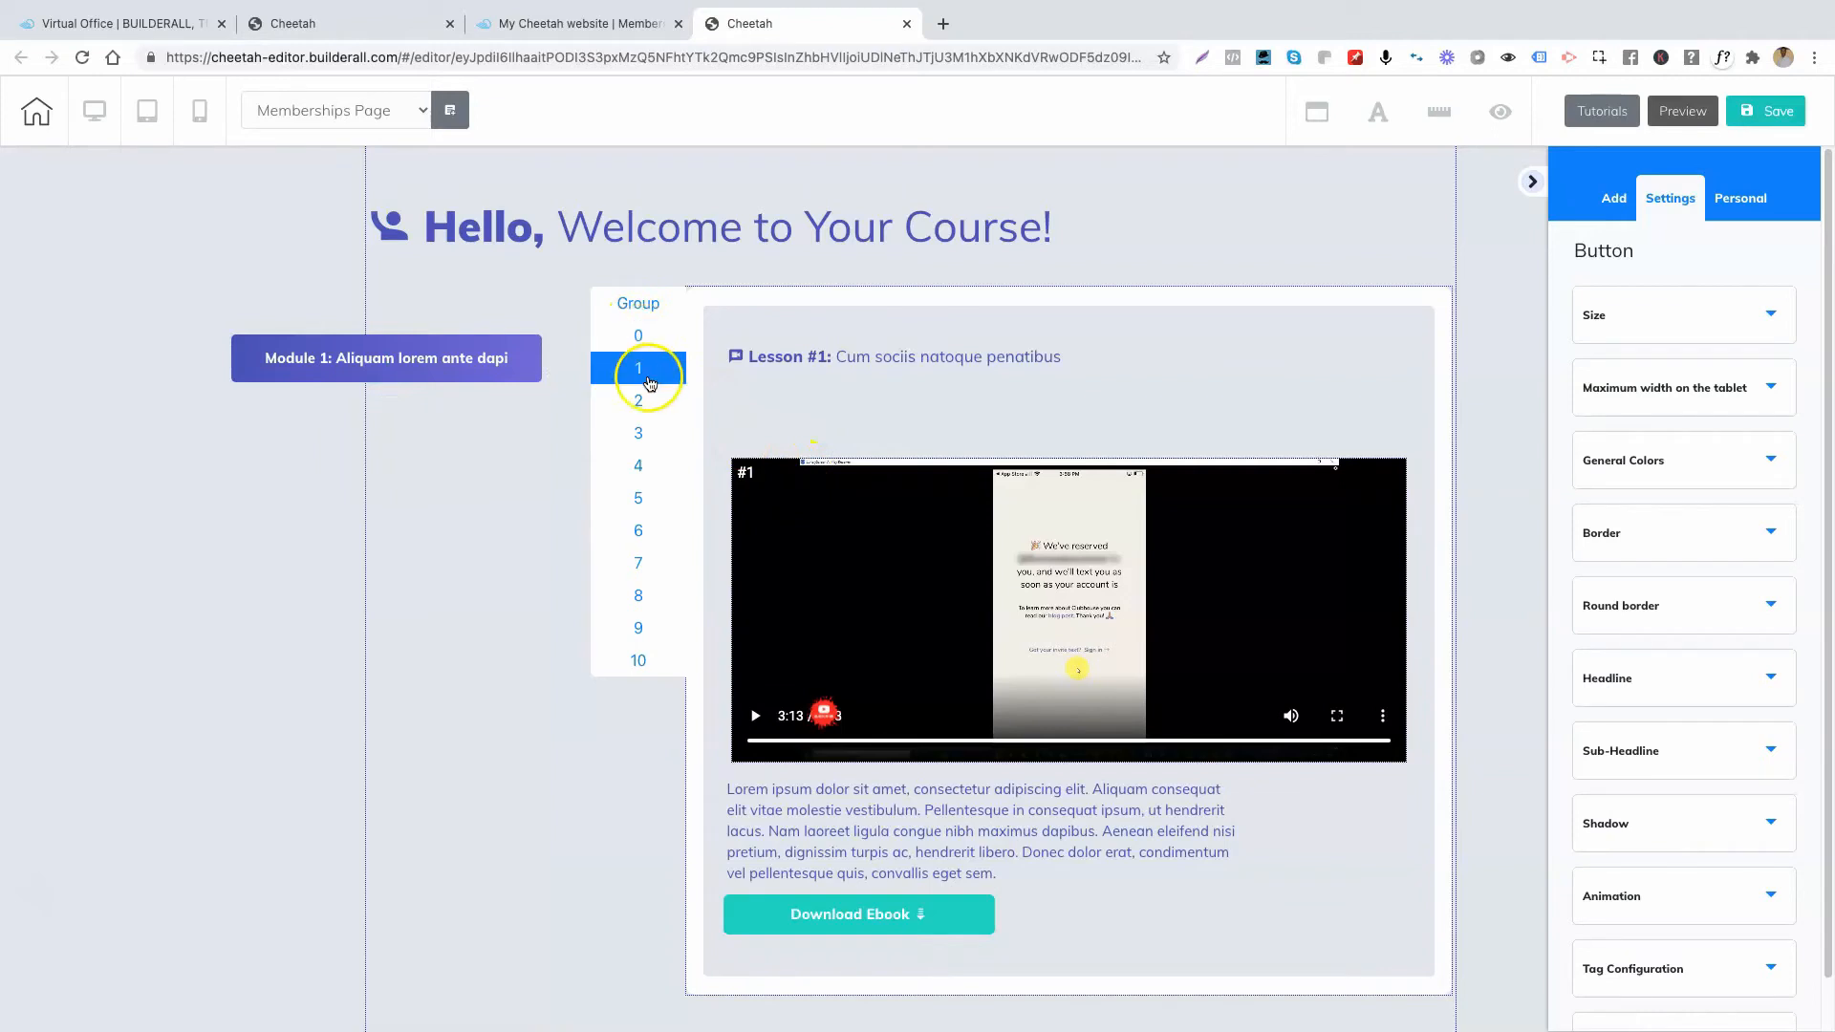
{"action": "left_click", "coordinate": [656, 501]}
{"action": "left_click", "coordinate": [647, 536]}
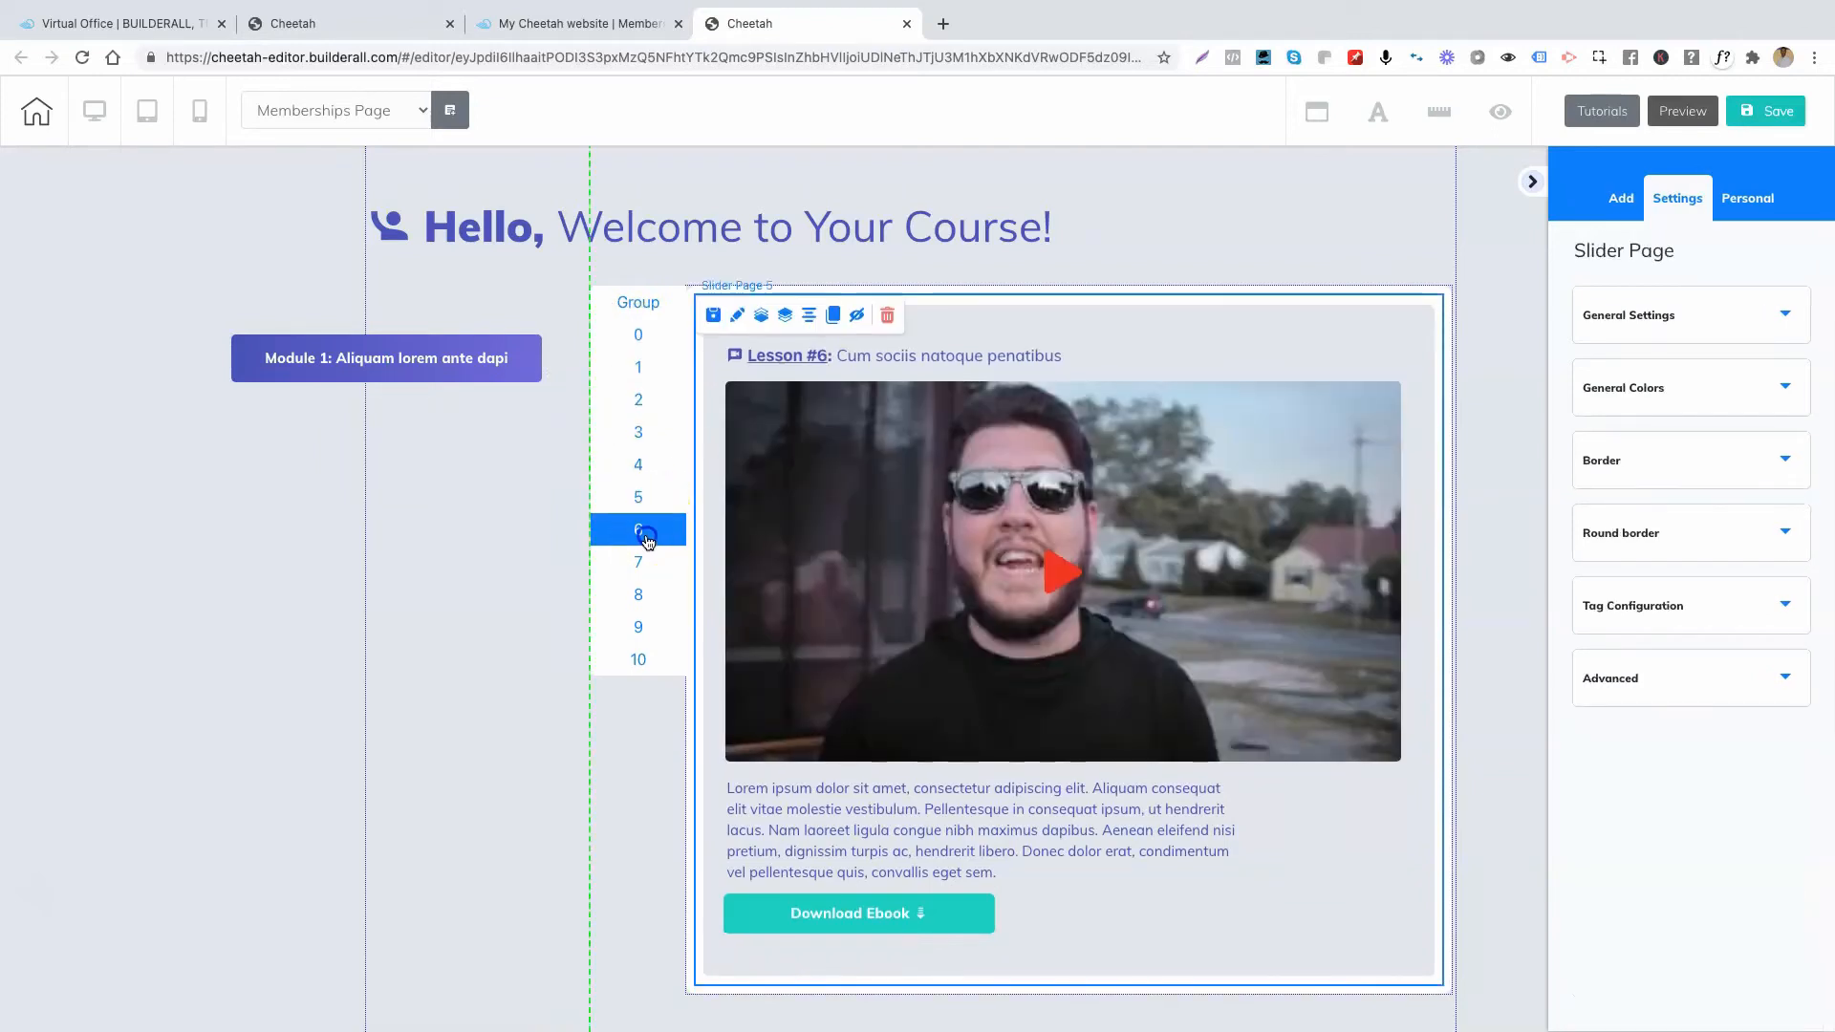
Return the lesson slider to page 1 and expand the Module 1 accordion again.
{"action": "left_click", "coordinate": [641, 370]}
{"action": "left_click", "coordinate": [396, 365]}
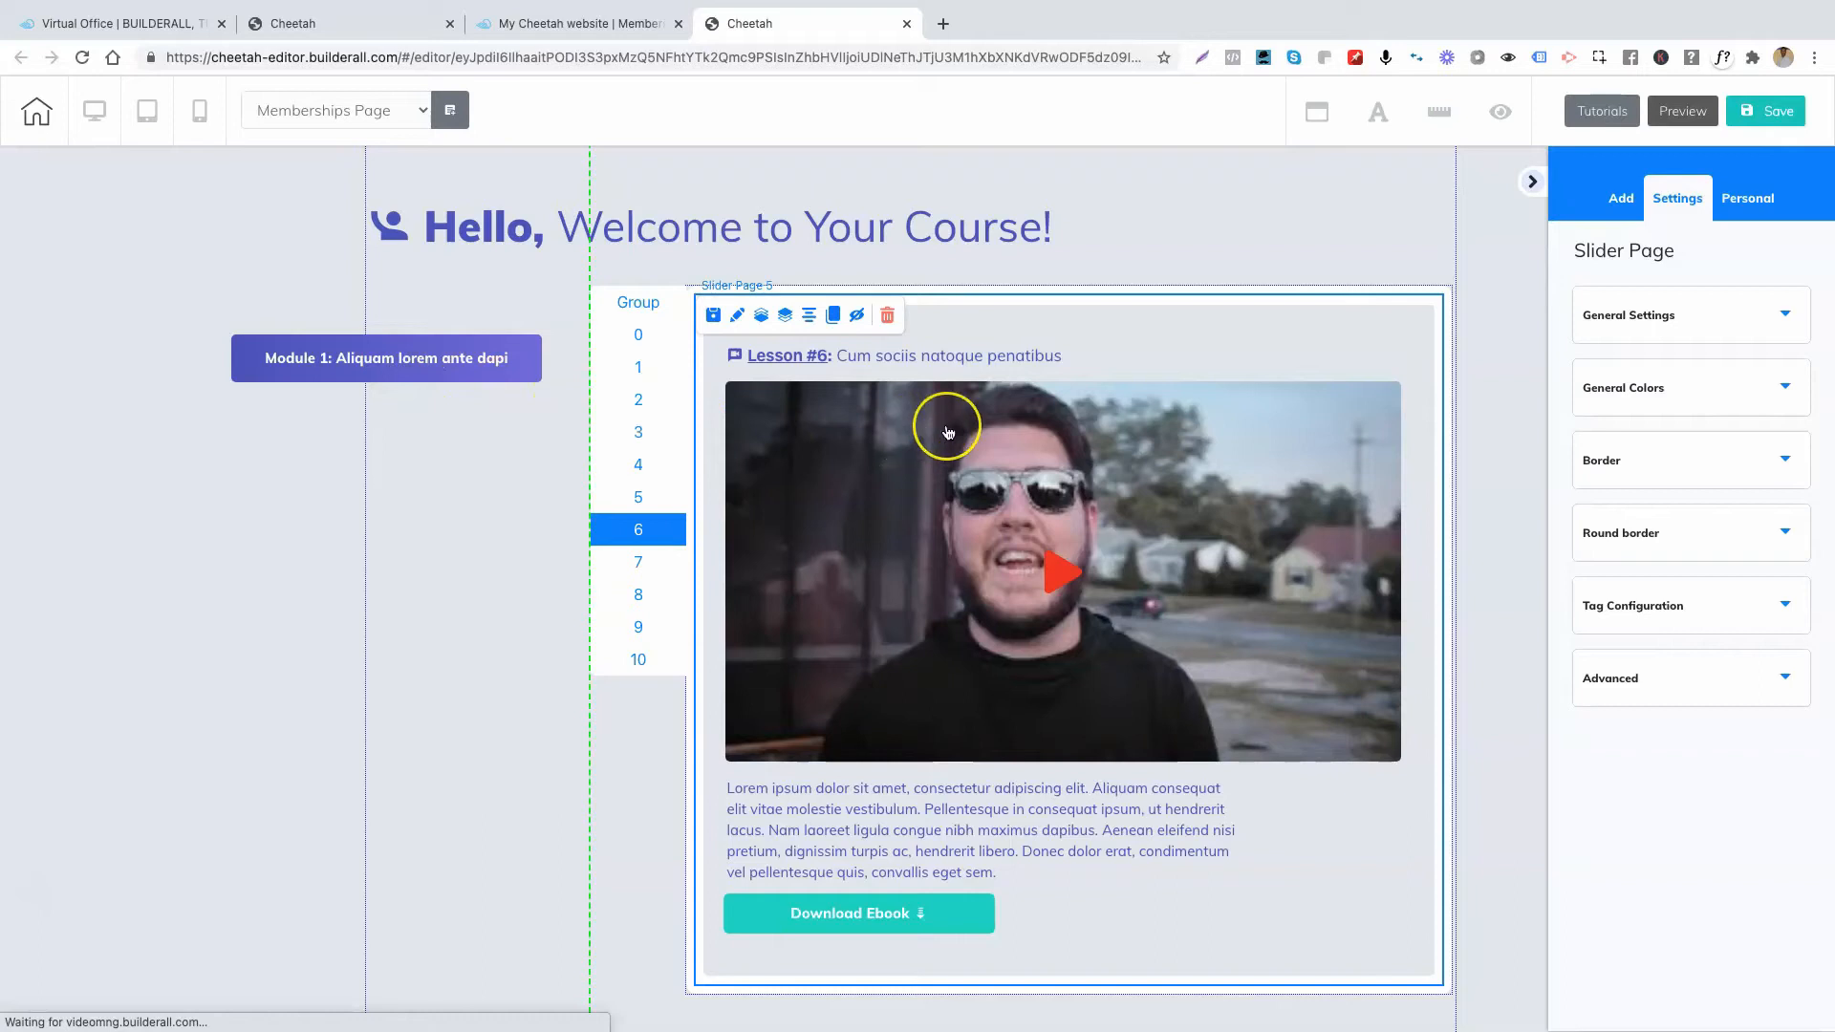
{"action": "left_click", "coordinate": [394, 362]}
{"action": "left_click", "coordinate": [387, 370]}
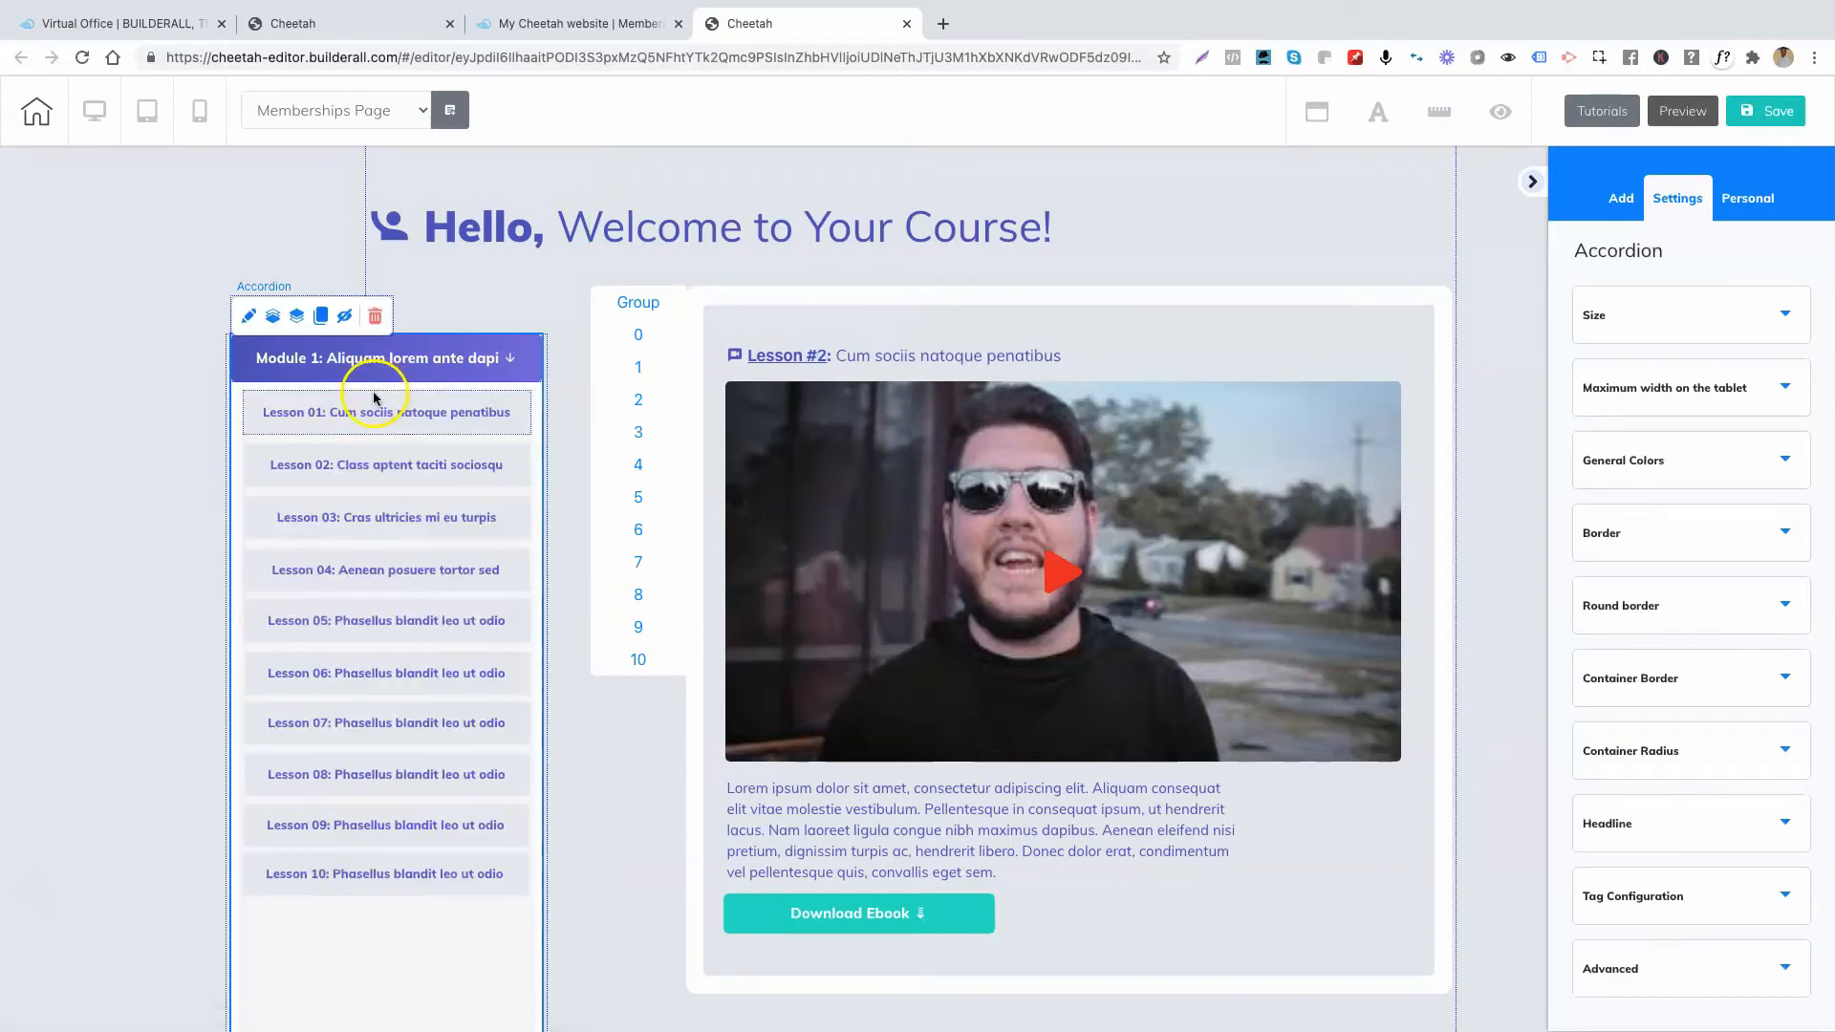
Link the Lesson 01 button to Page 0 of Rotation Banner 1 and apply the link.
{"action": "left_click", "coordinate": [343, 418]}
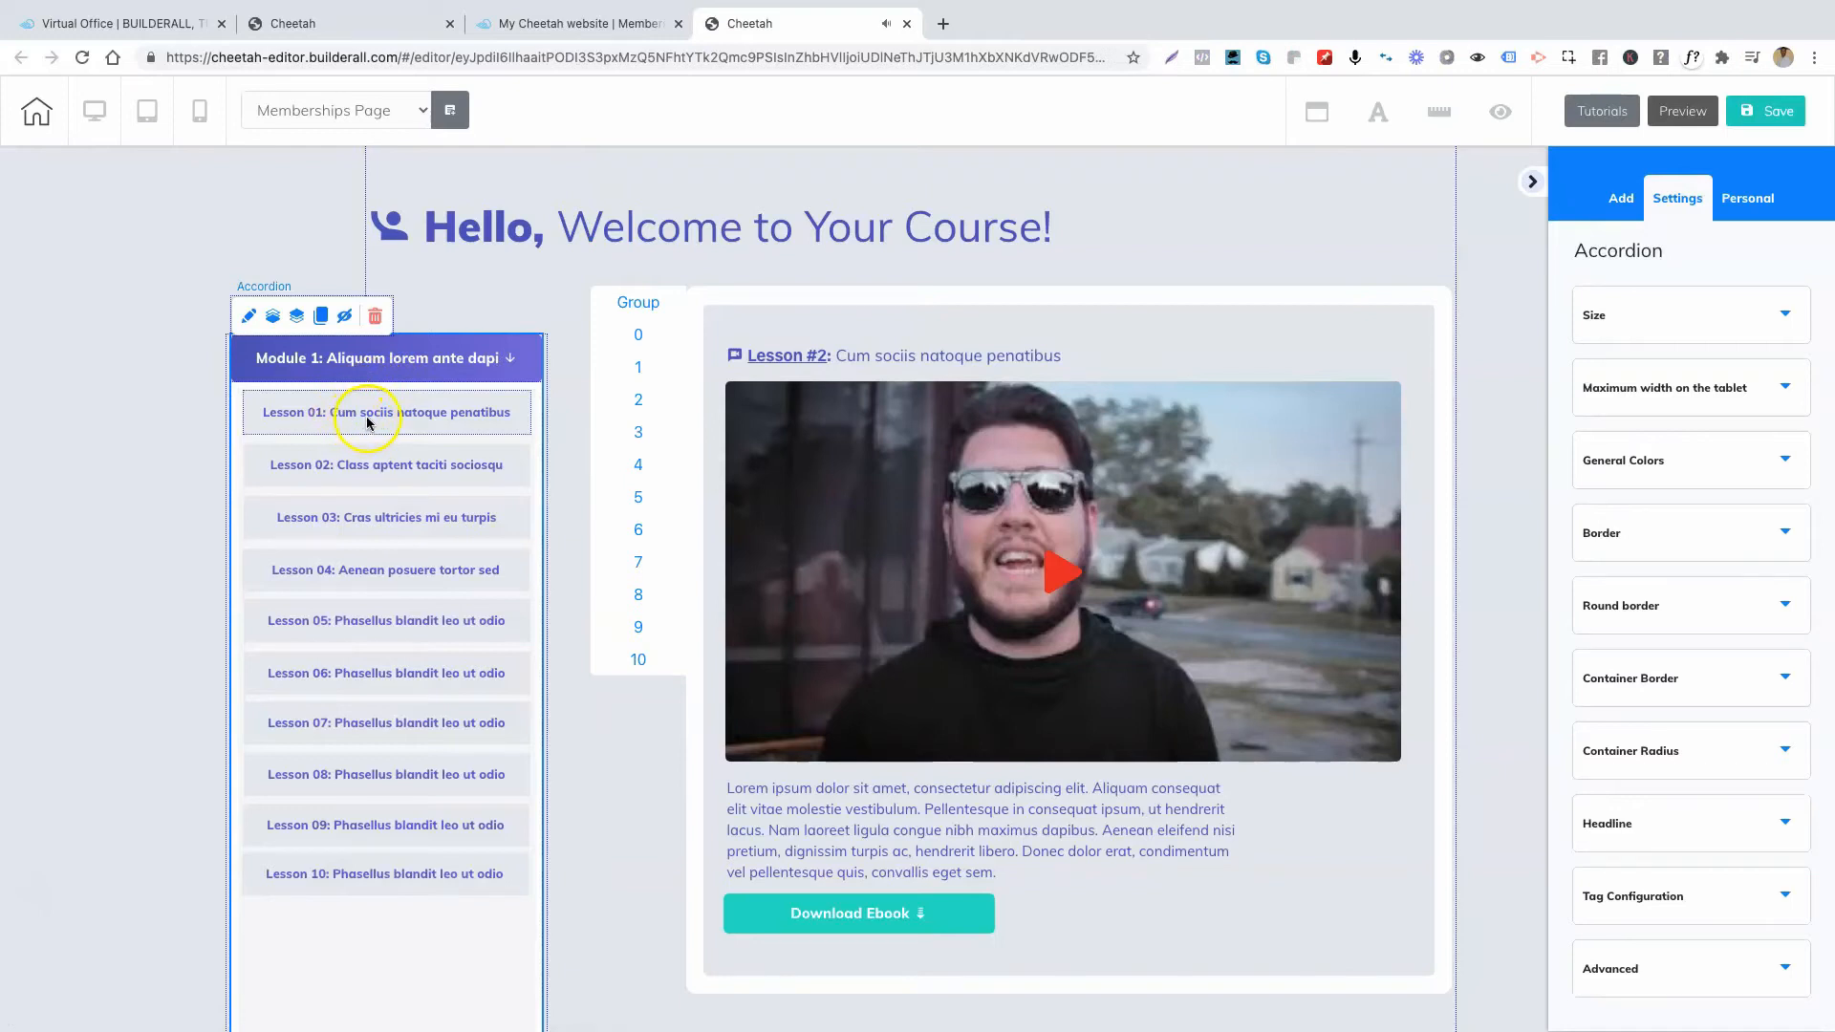
{"action": "left_click", "coordinate": [368, 419]}
{"action": "left_click", "coordinate": [382, 374]}
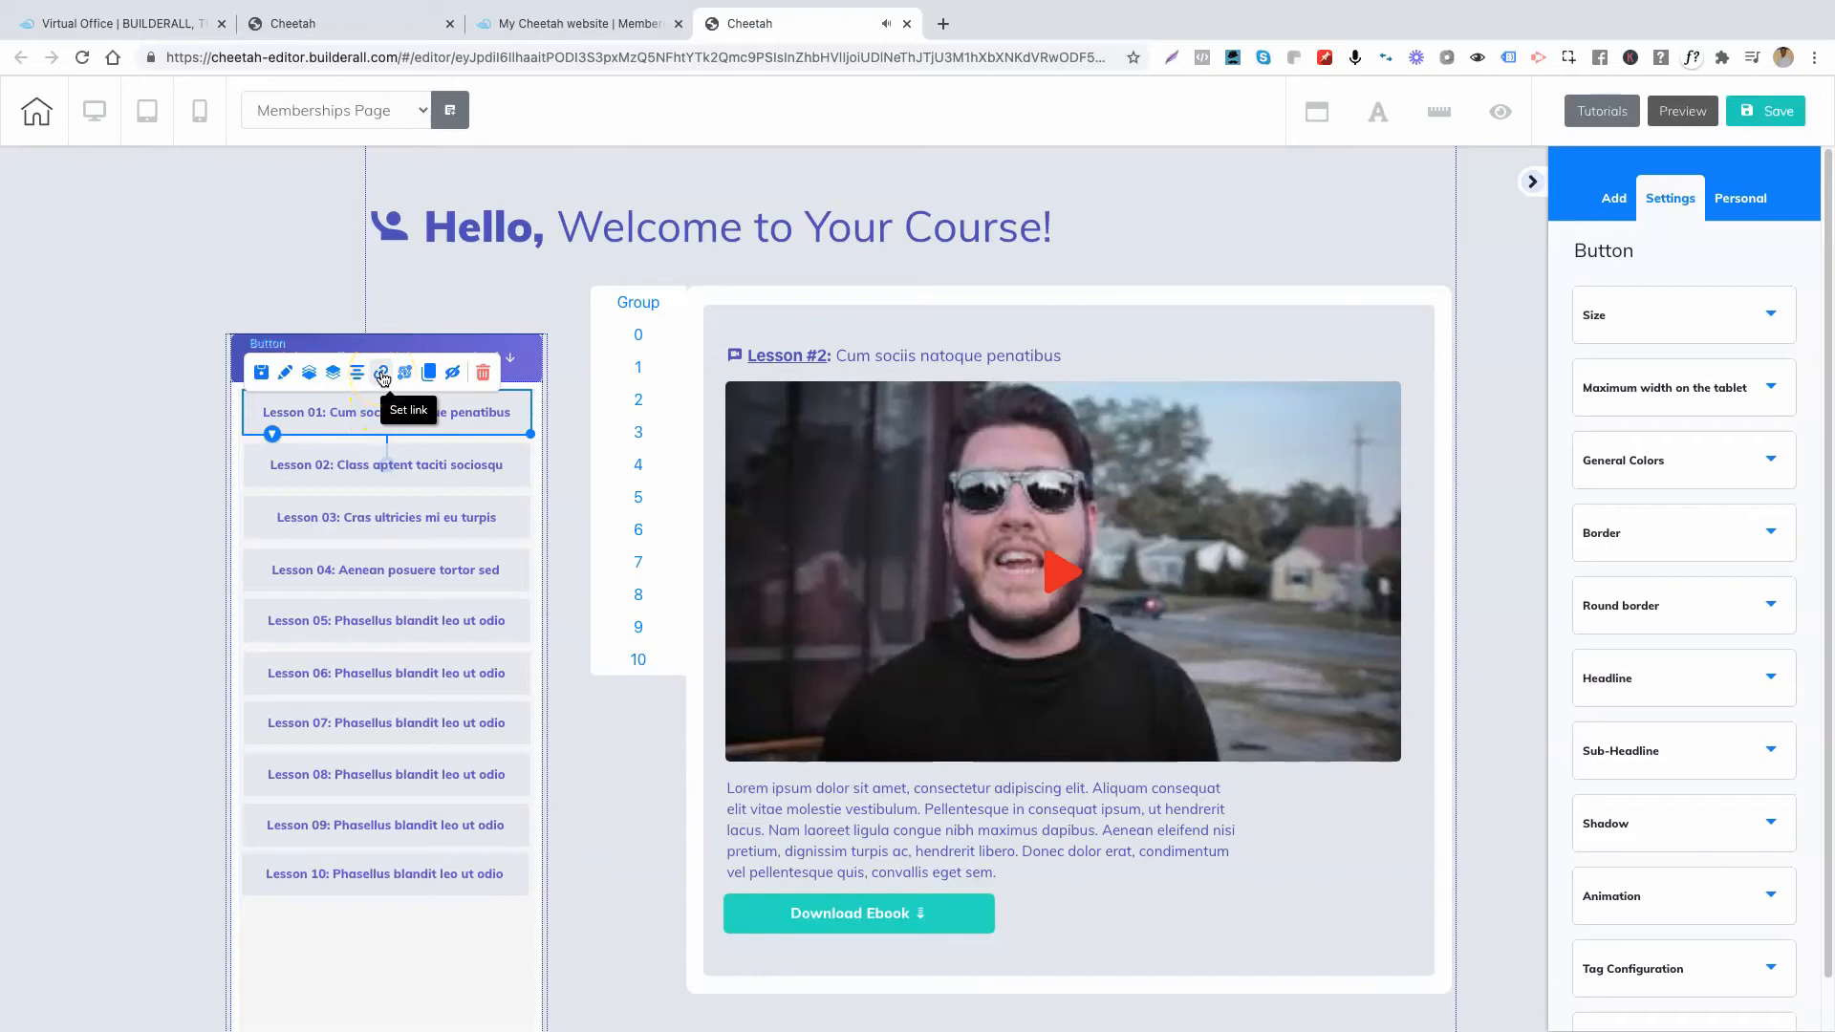
{"action": "left_click", "coordinate": [403, 373]}
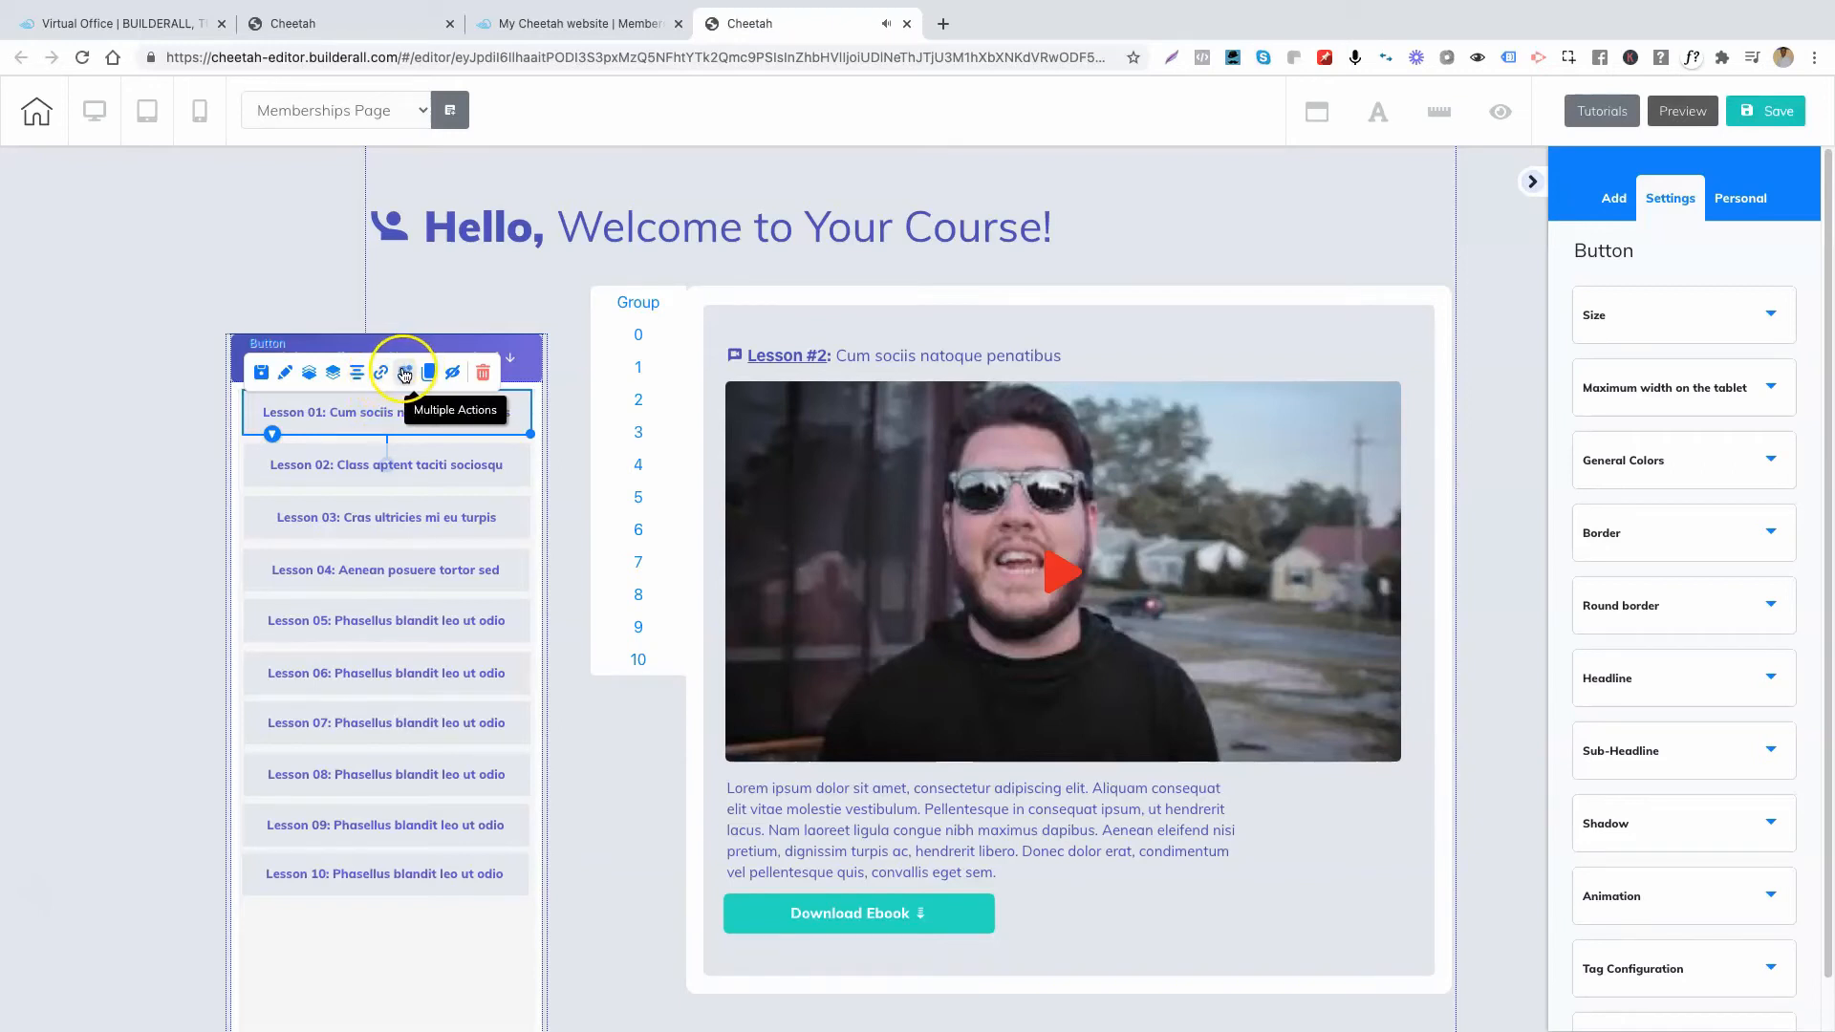
{"action": "left_click", "coordinate": [383, 373]}
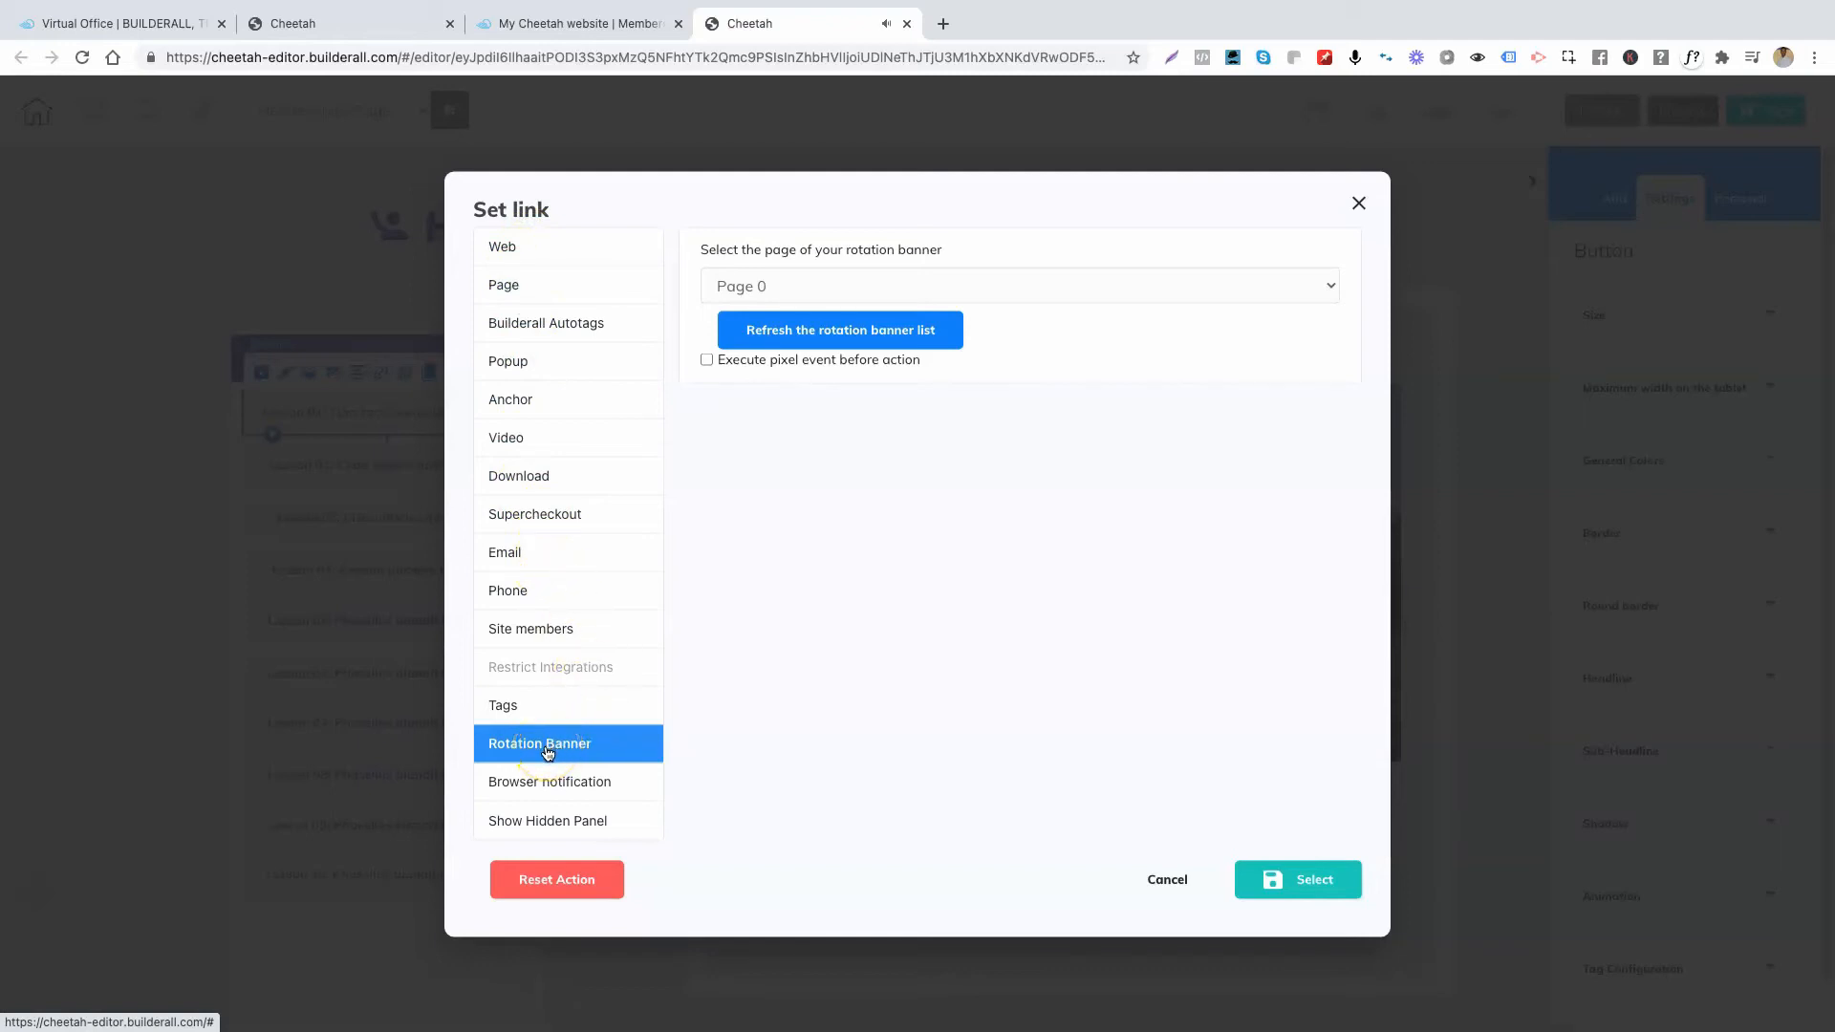
{"action": "left_click", "coordinate": [806, 285]}
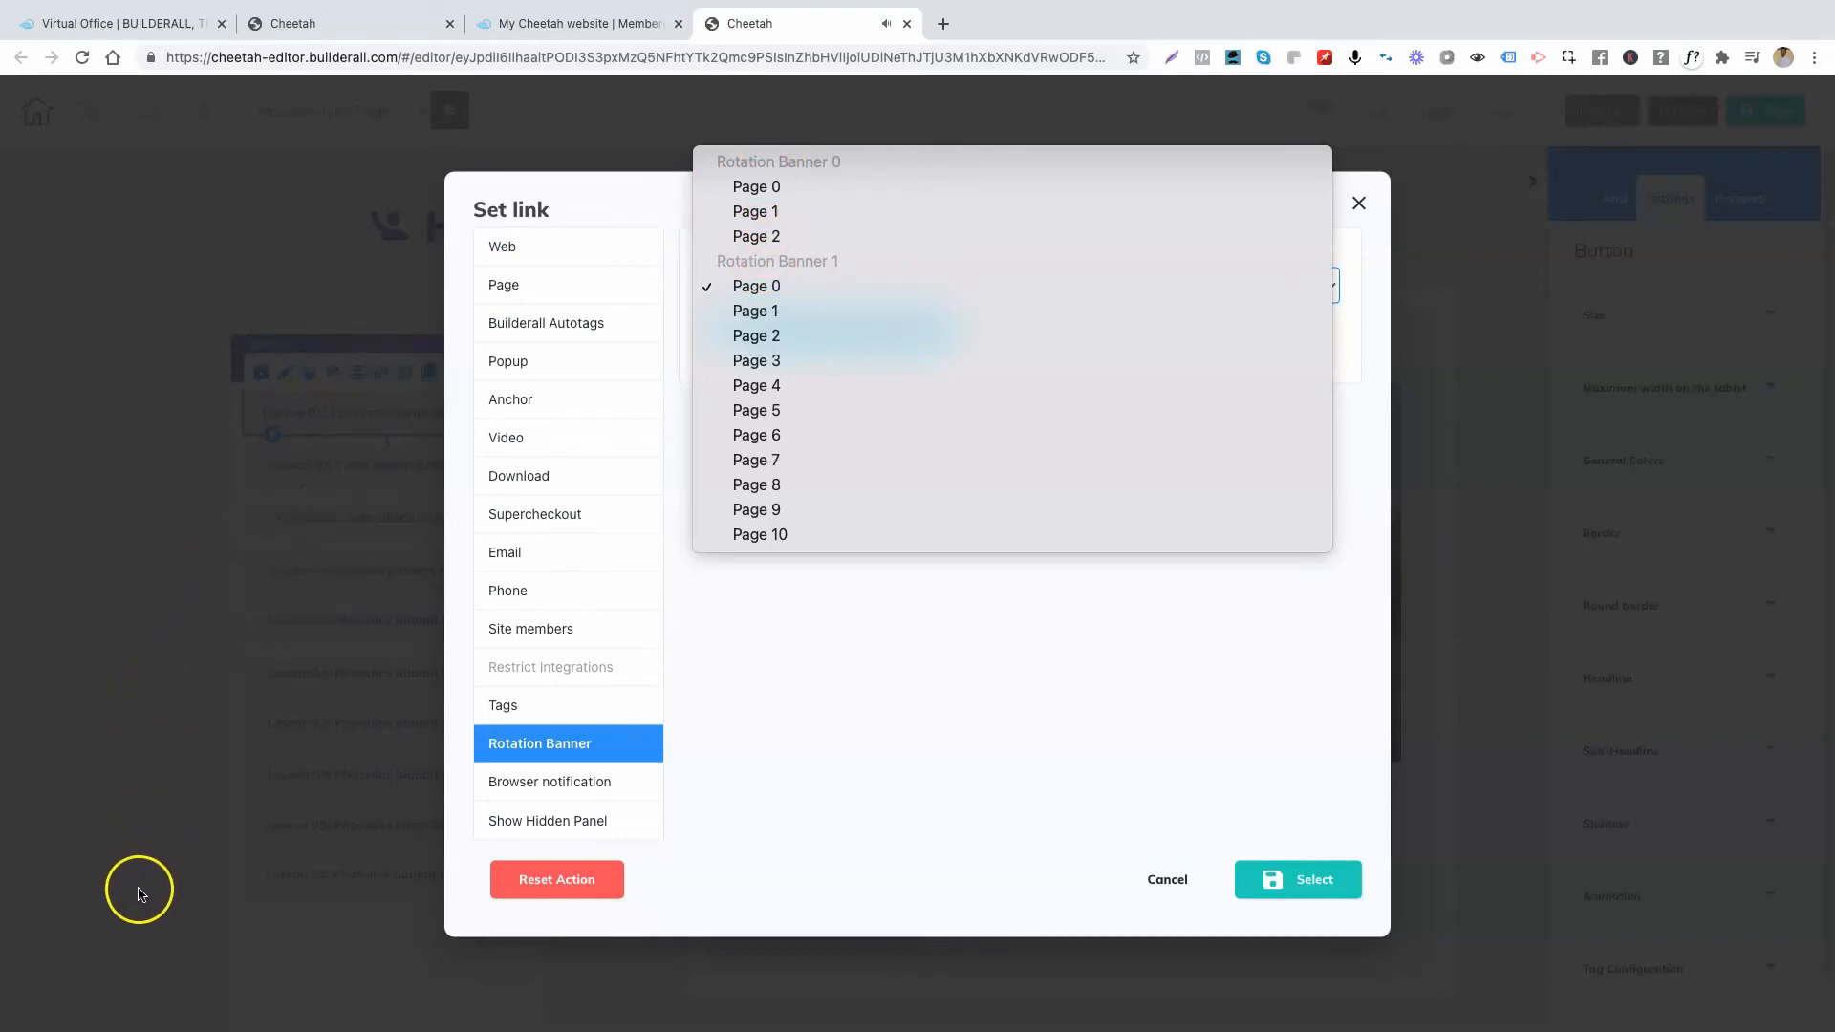
{"action": "left_click", "coordinate": [765, 287]}
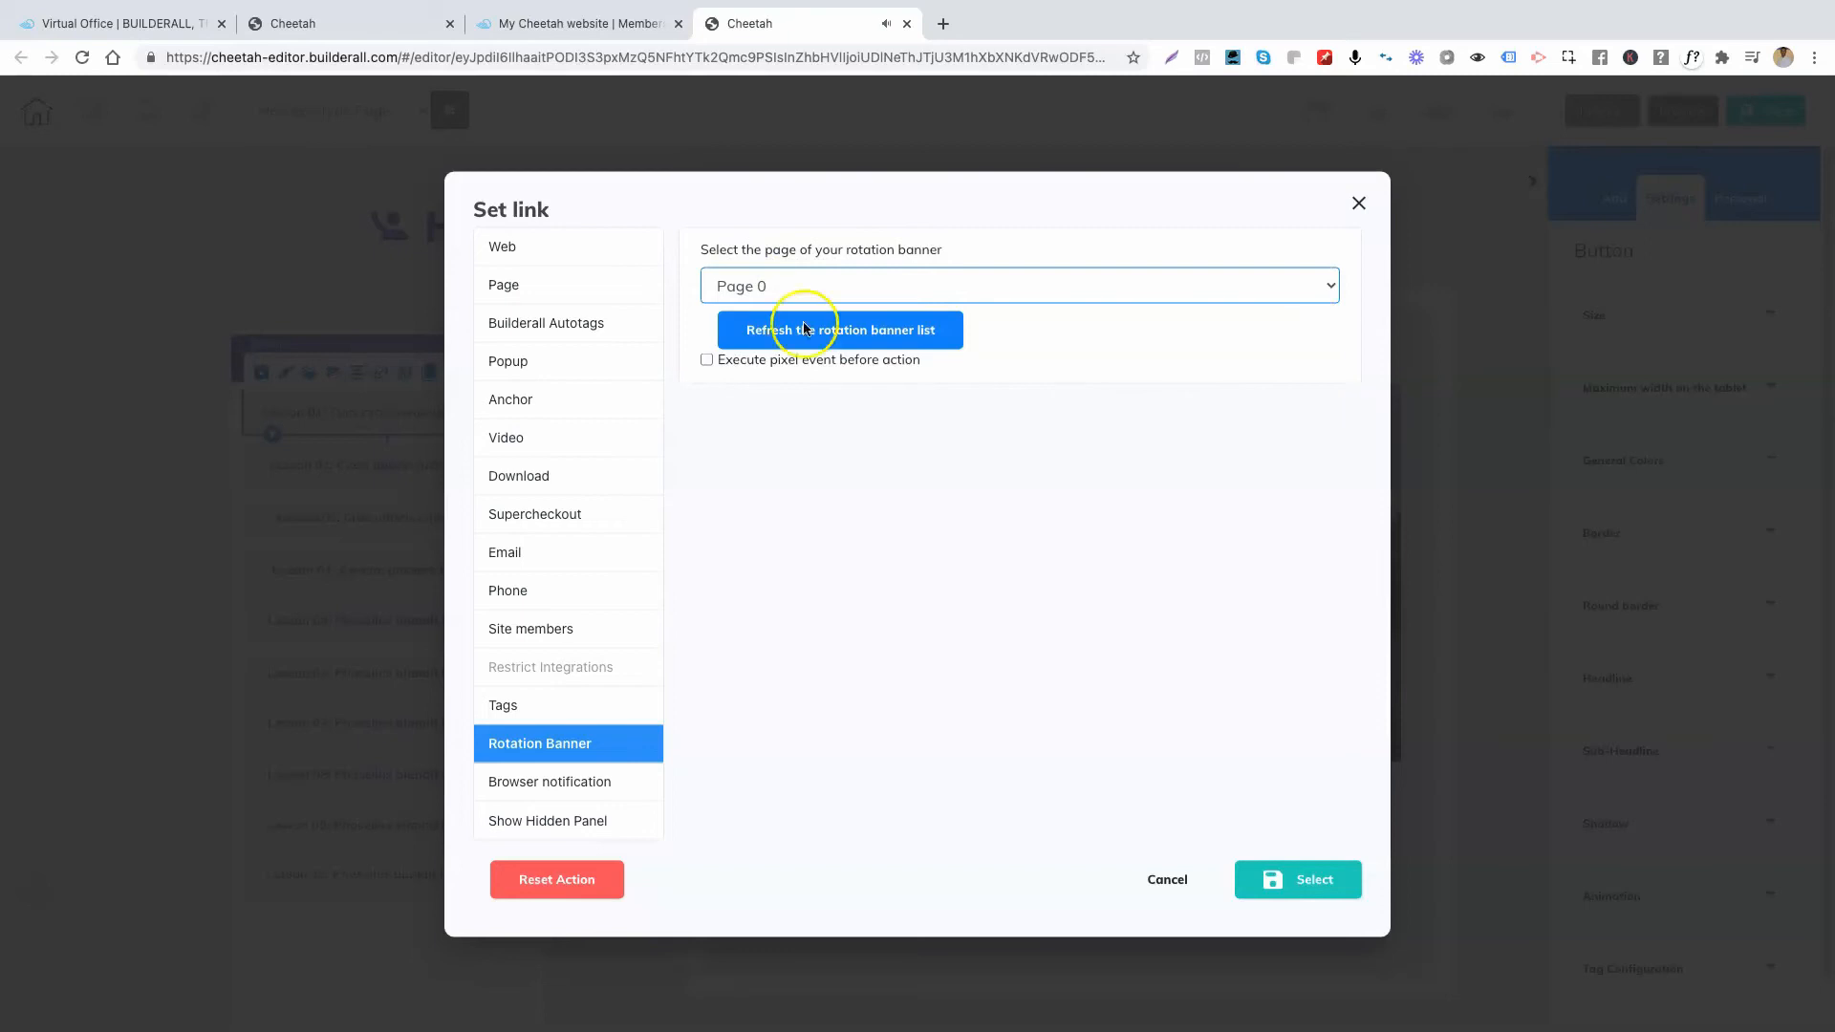
{"action": "left_click", "coordinate": [1309, 884]}
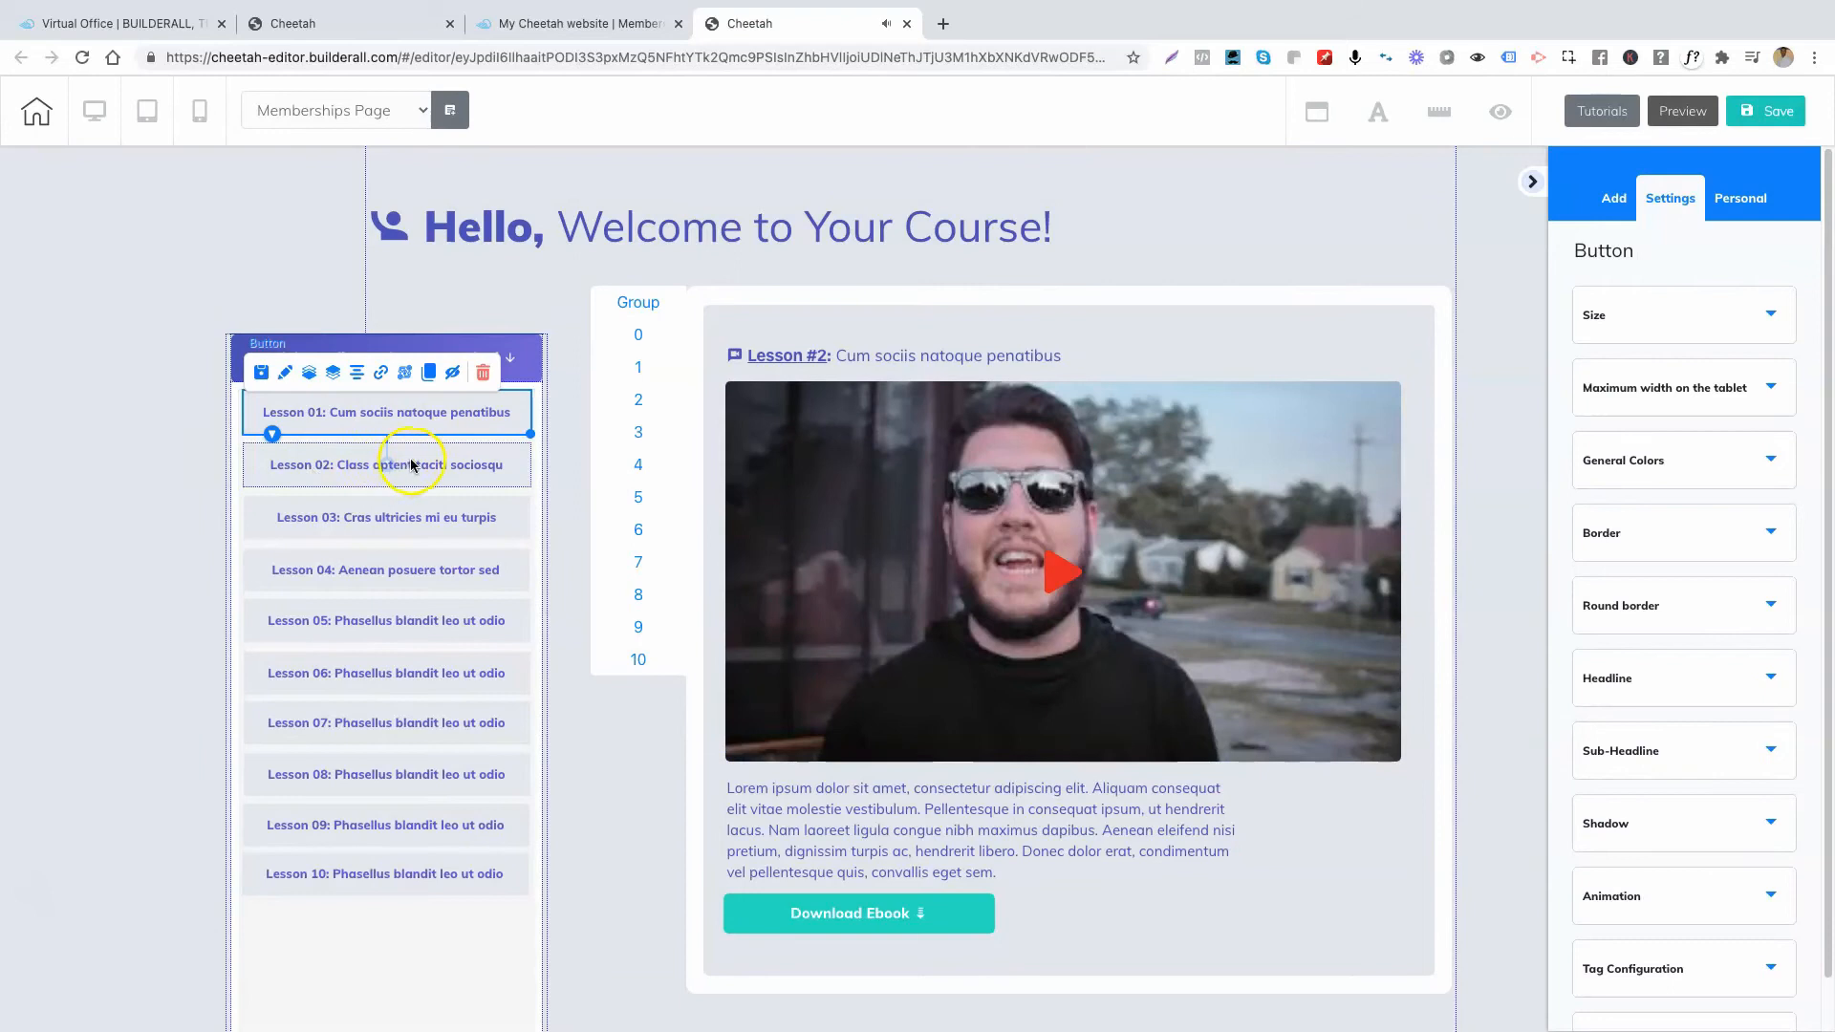
Show slider page 1 and apply the Lesson 02 button's rotation banner link to Page 1.
{"action": "left_click", "coordinate": [641, 373]}
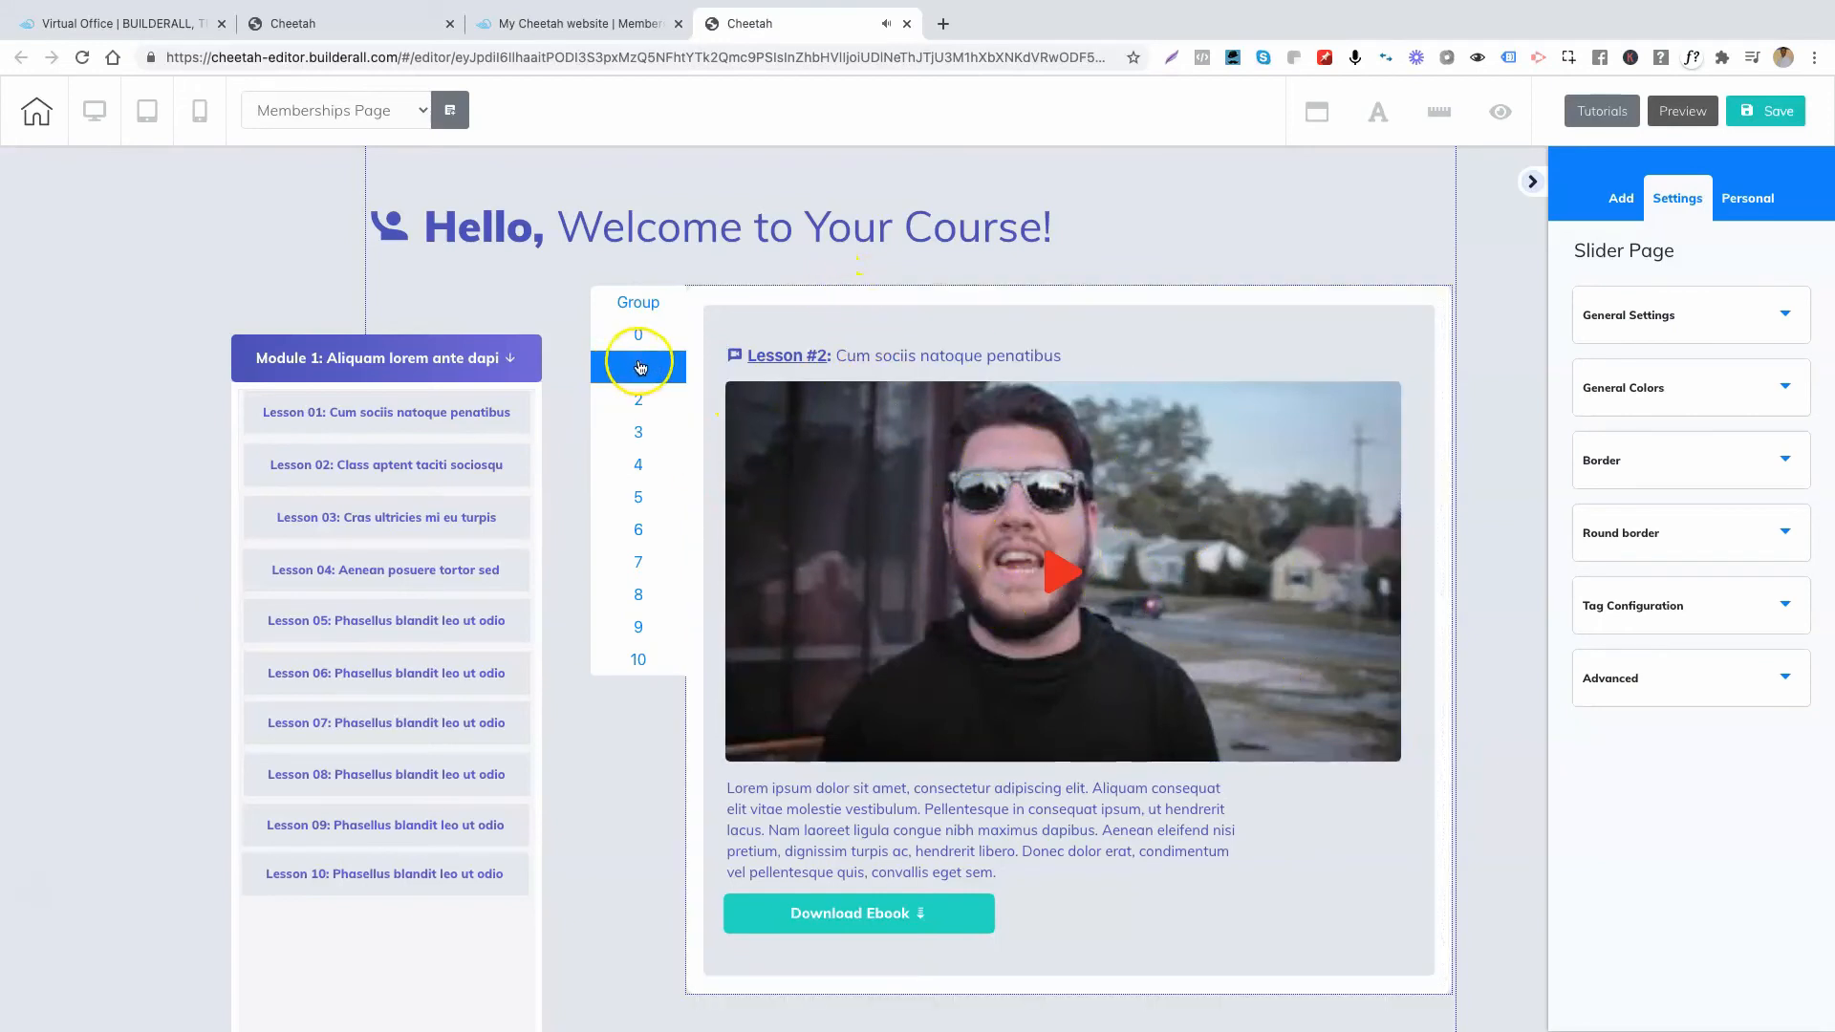
{"action": "left_click", "coordinate": [322, 467]}
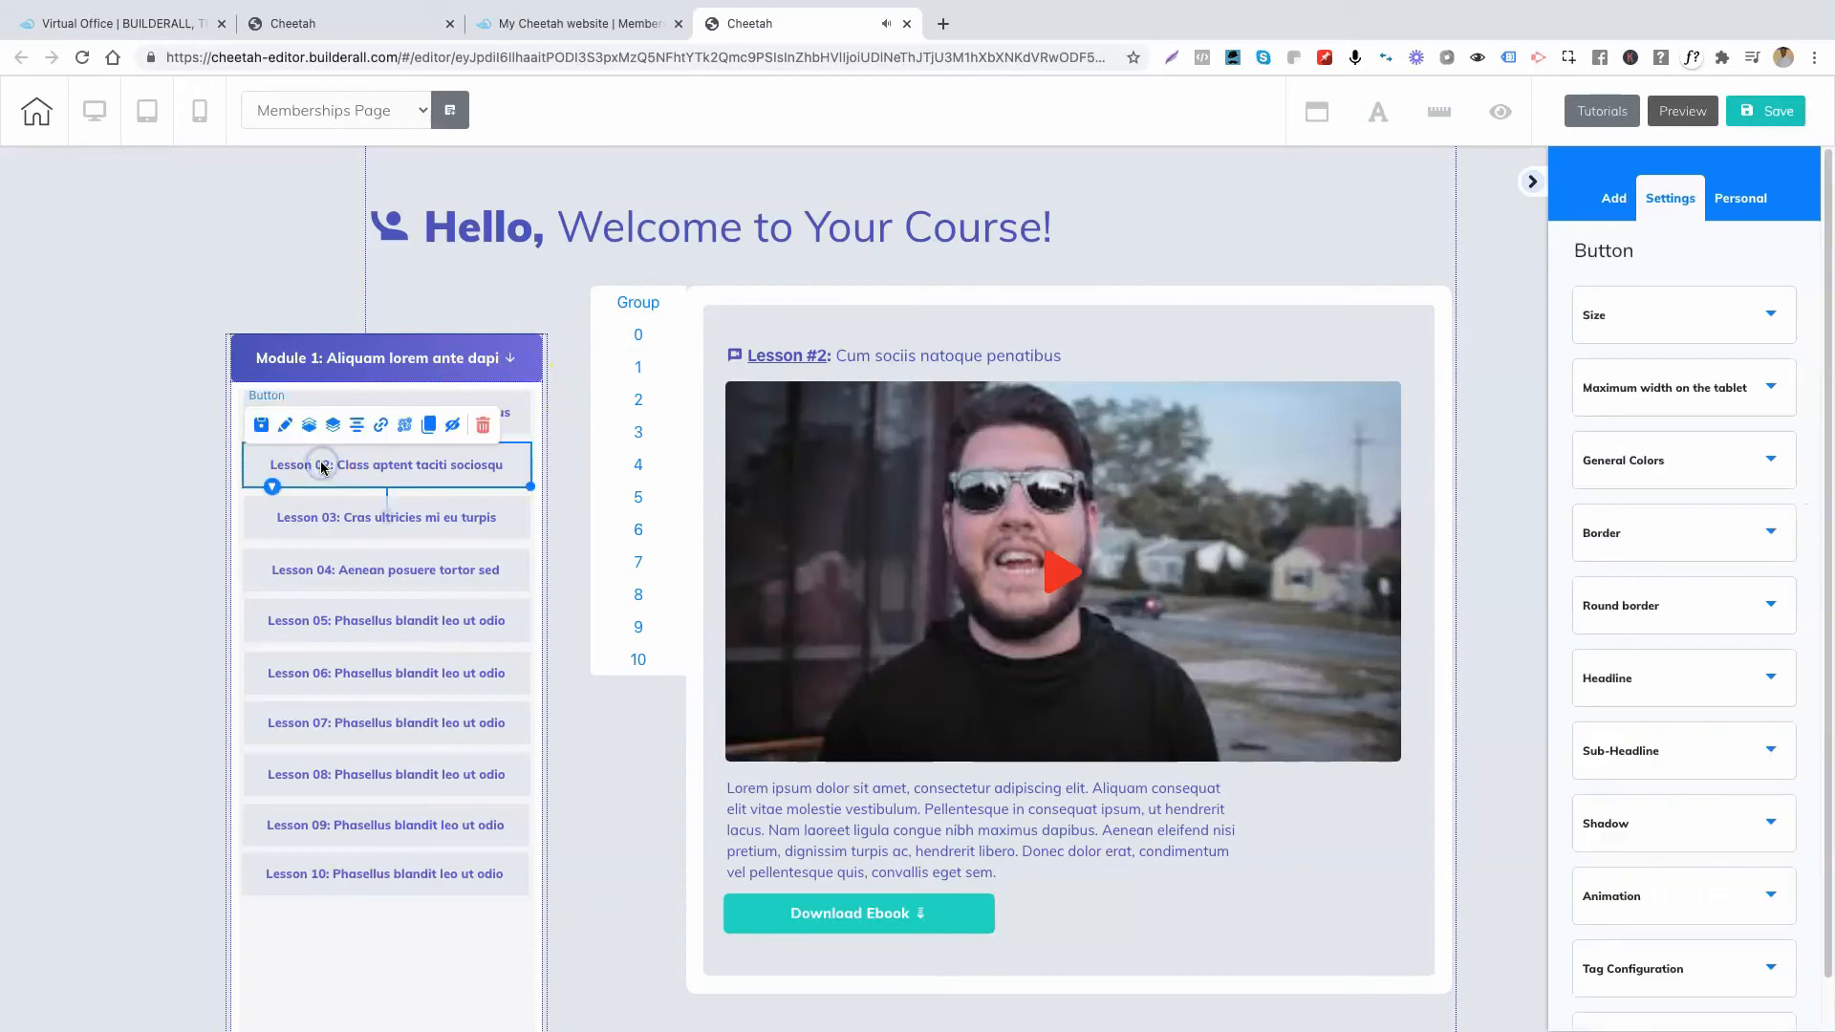
{"action": "left_click", "coordinate": [379, 432]}
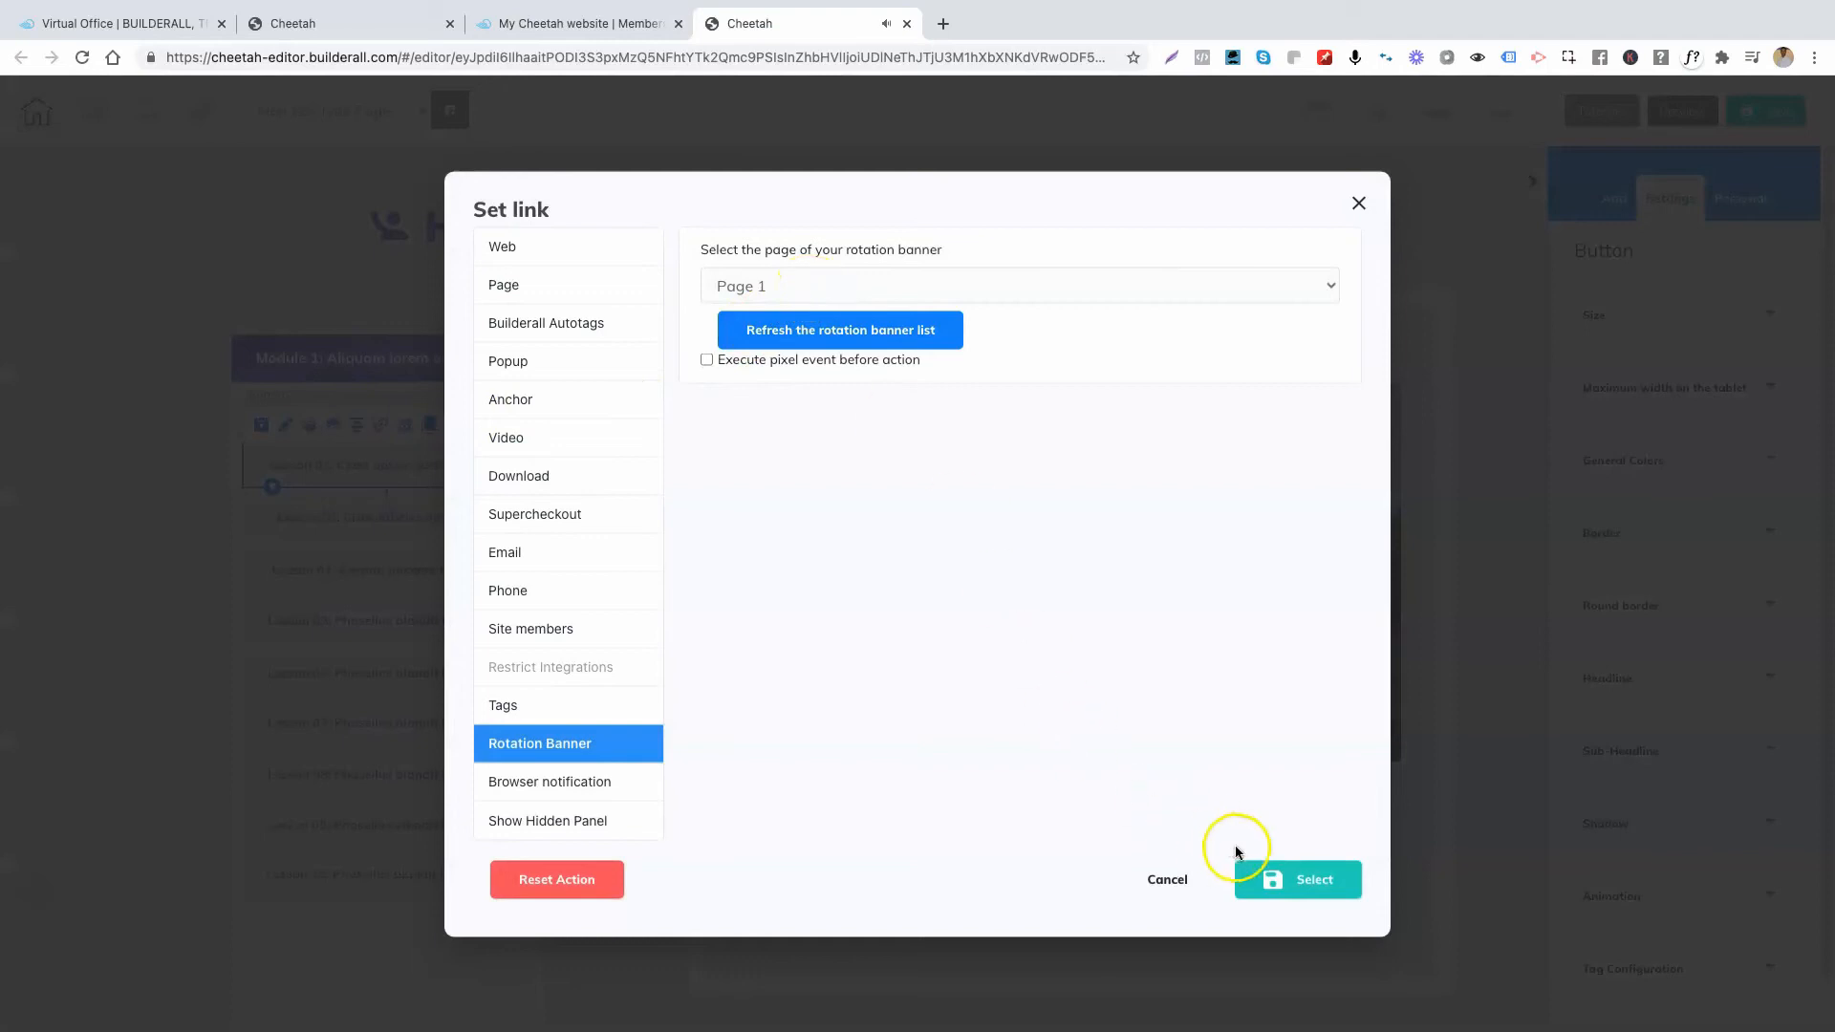
{"action": "left_click", "coordinate": [1299, 881]}
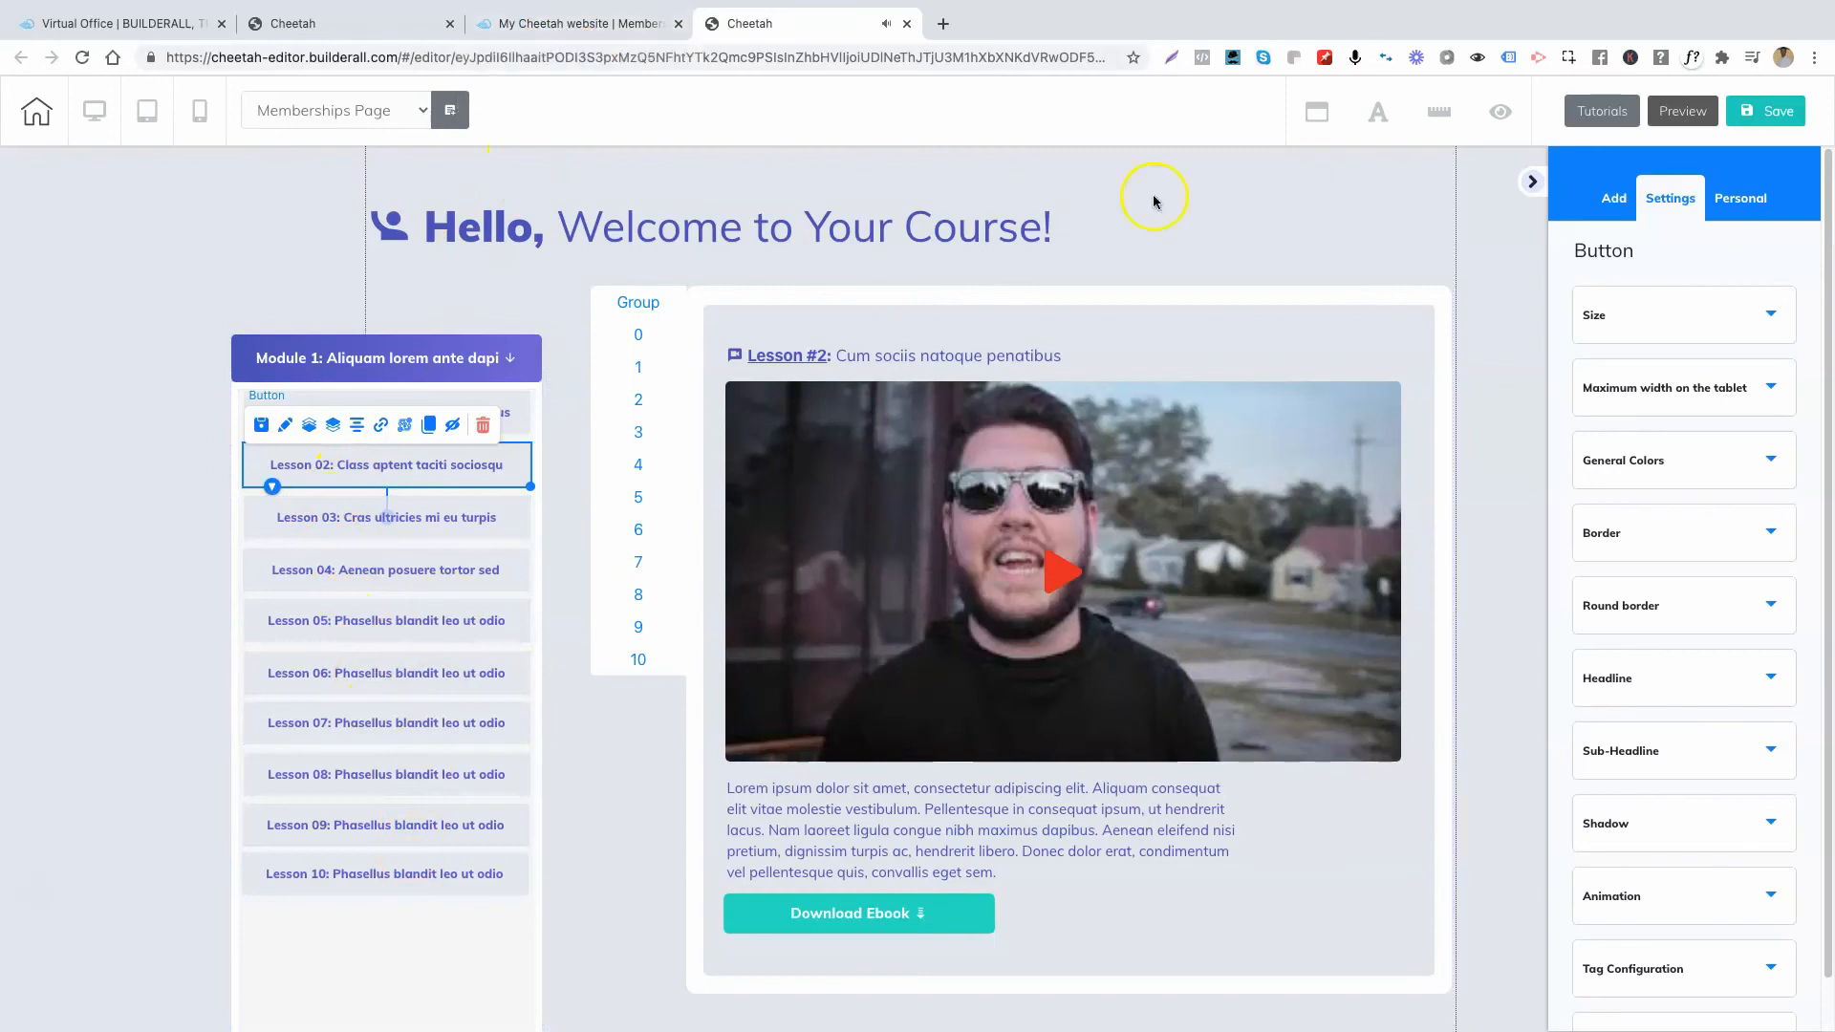
Switch to the published course page and try the buttons for Lessons 01 through 04 to check the slider changes.
{"action": "left_click", "coordinate": [520, 23]}
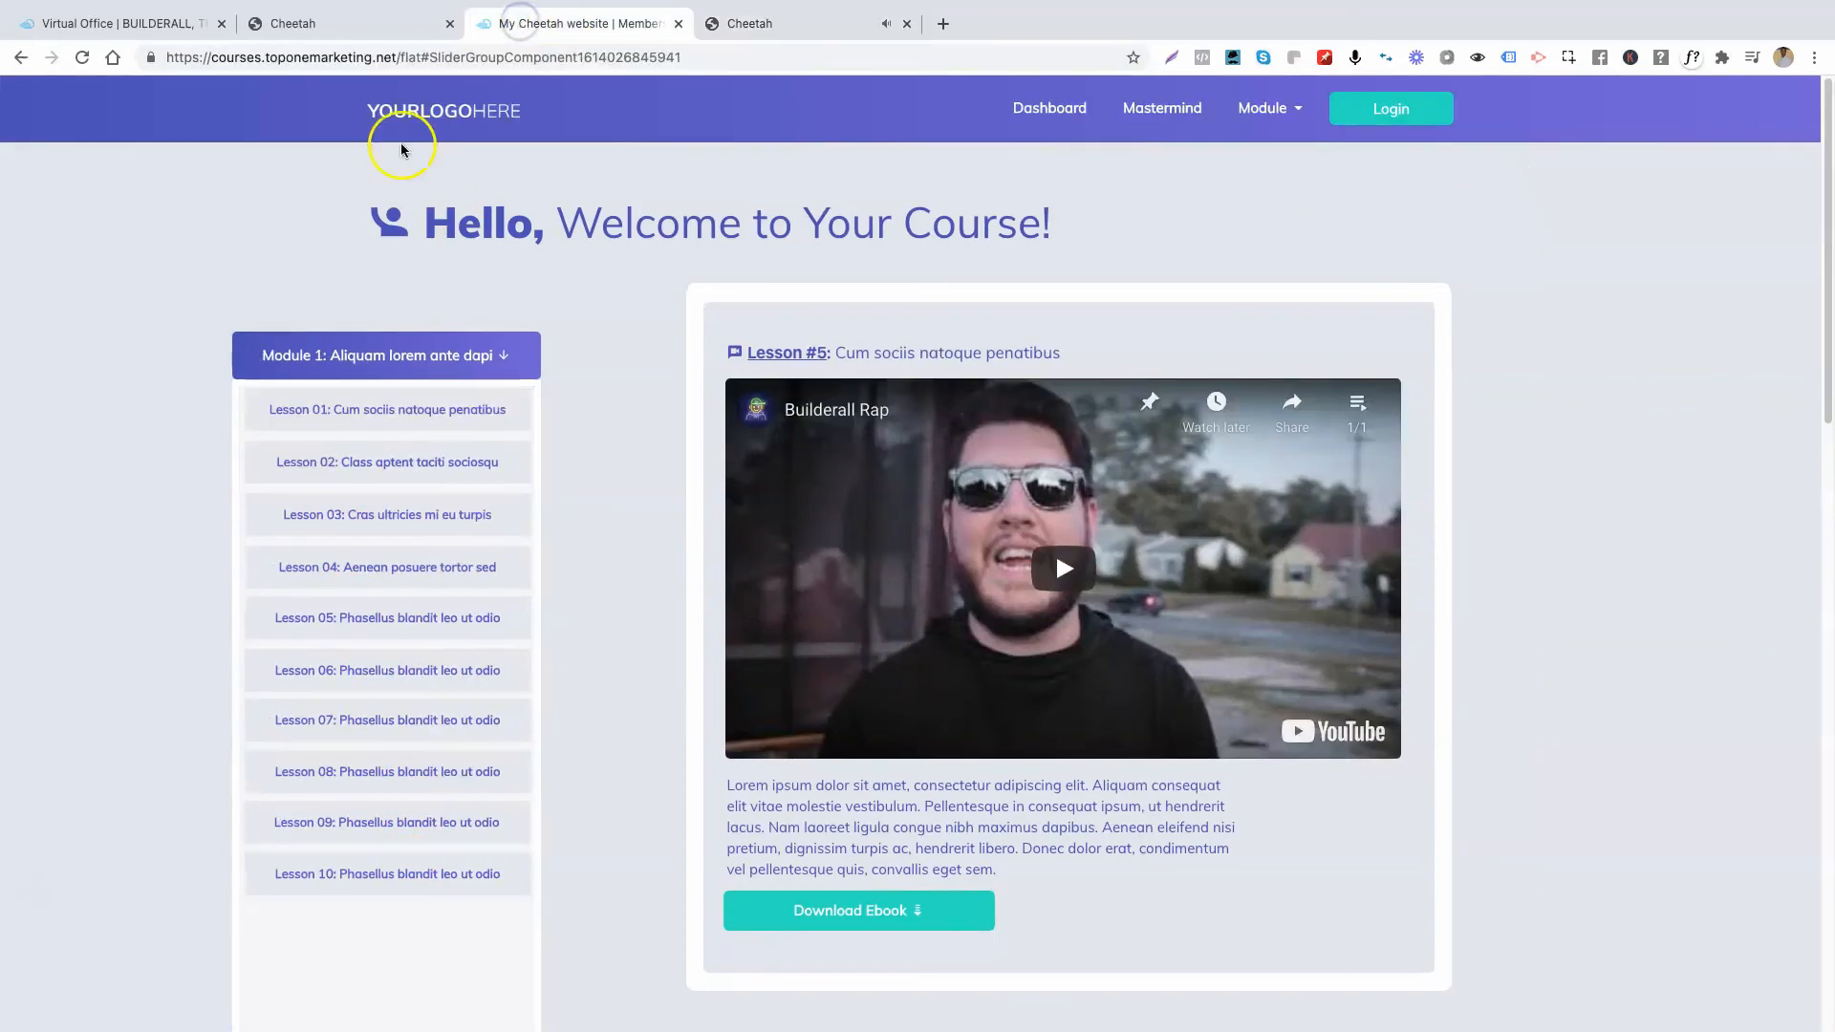
{"action": "left_click", "coordinate": [357, 409]}
{"action": "left_click", "coordinate": [361, 463]}
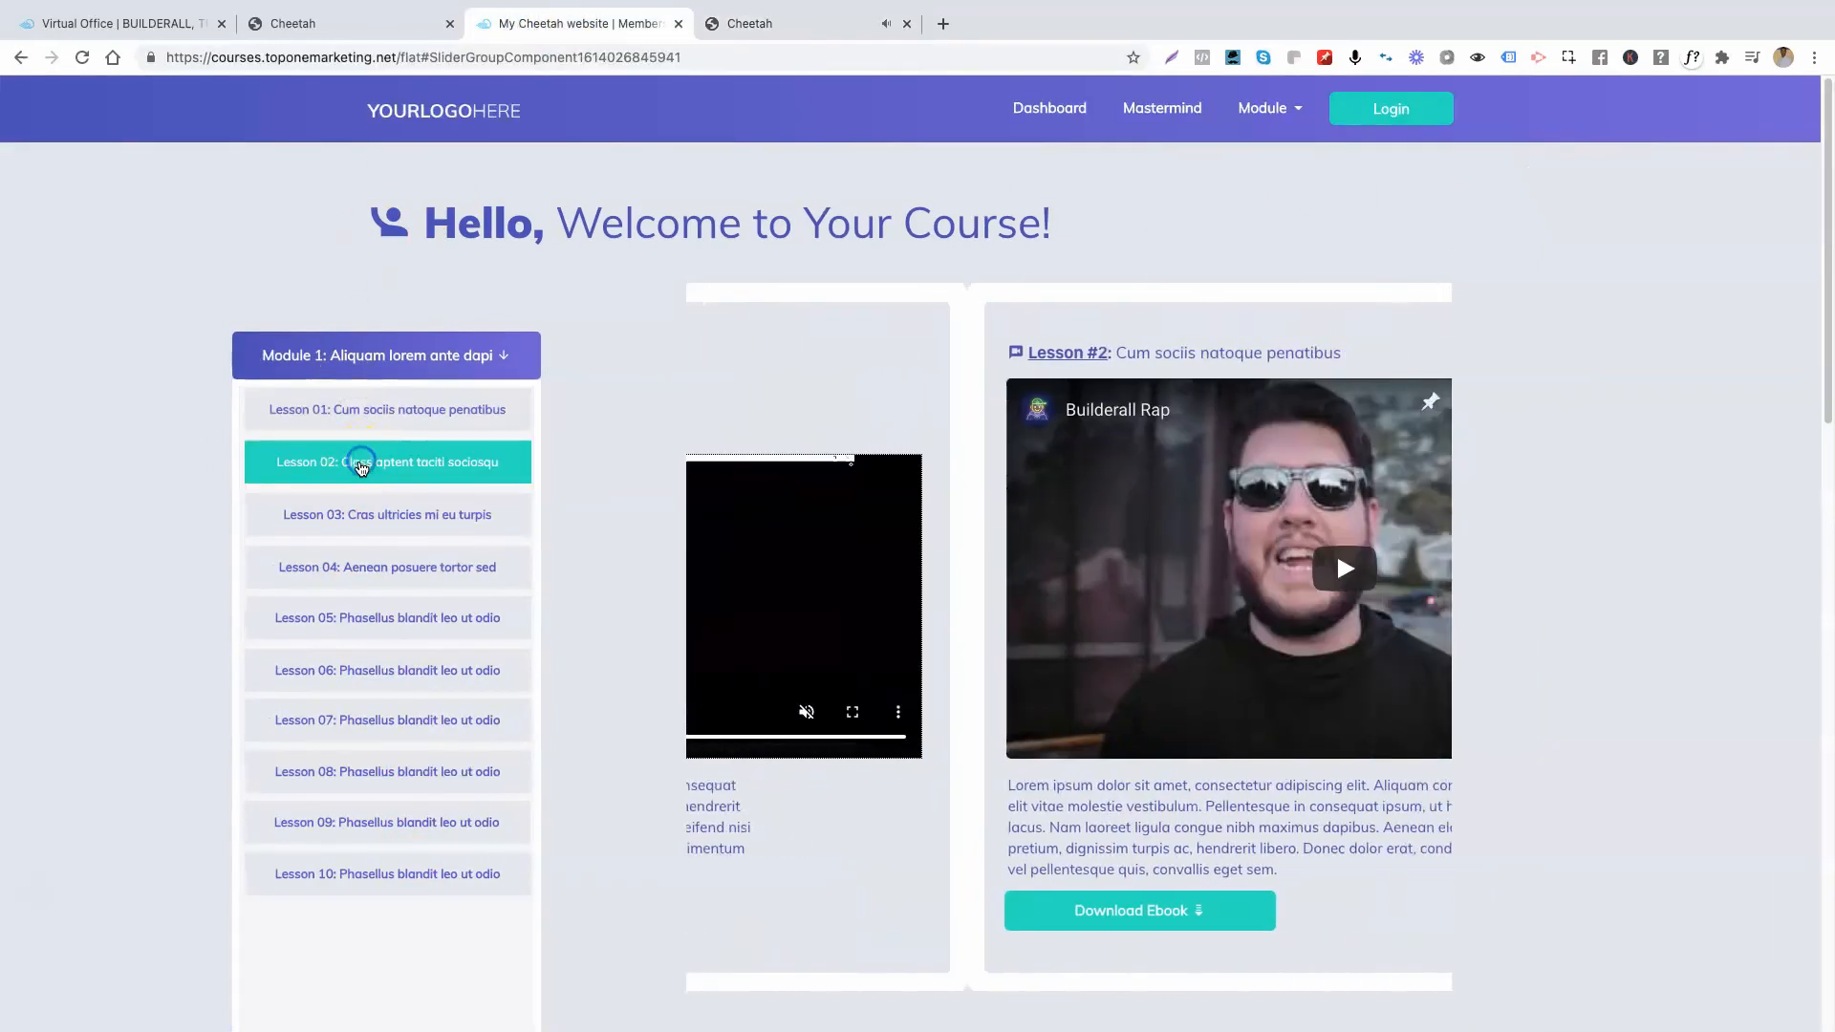
{"action": "left_click", "coordinate": [360, 514]}
{"action": "left_click", "coordinate": [355, 569]}
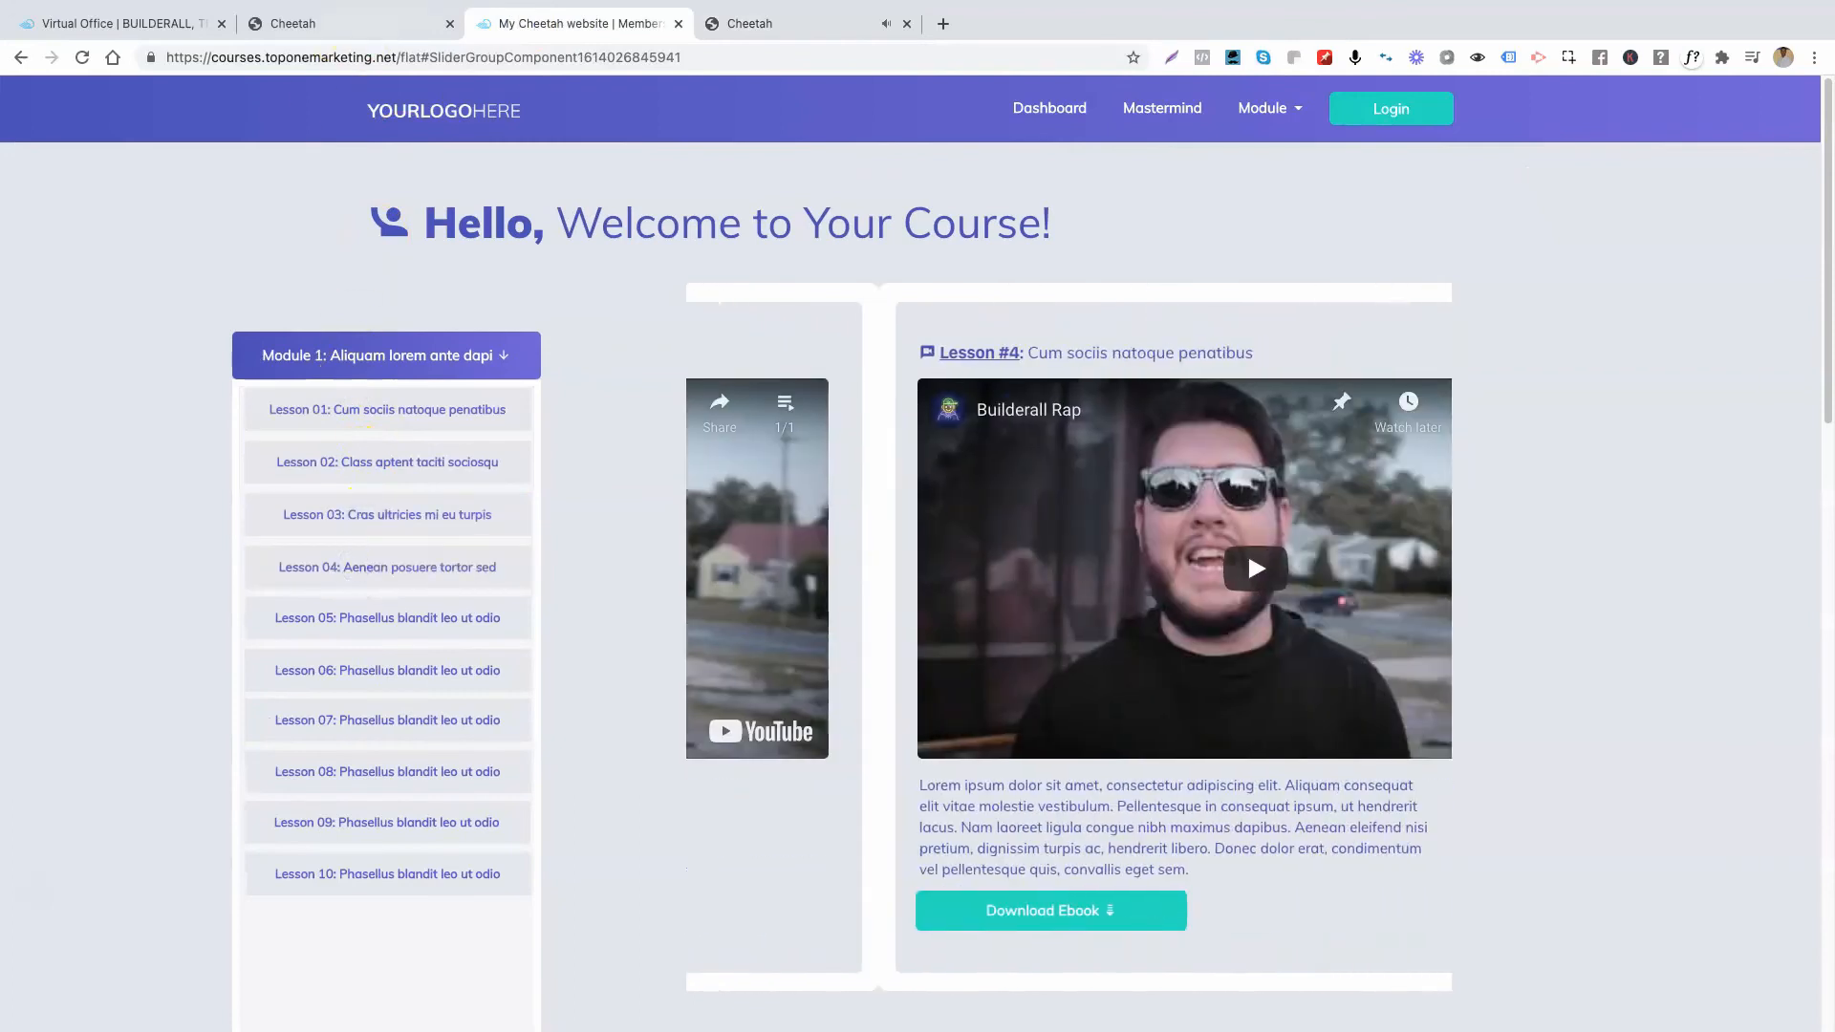
Return to the page editor and examine the general, color and border settings of the Lesson #2 slider page.
{"action": "left_click", "coordinate": [336, 73]}
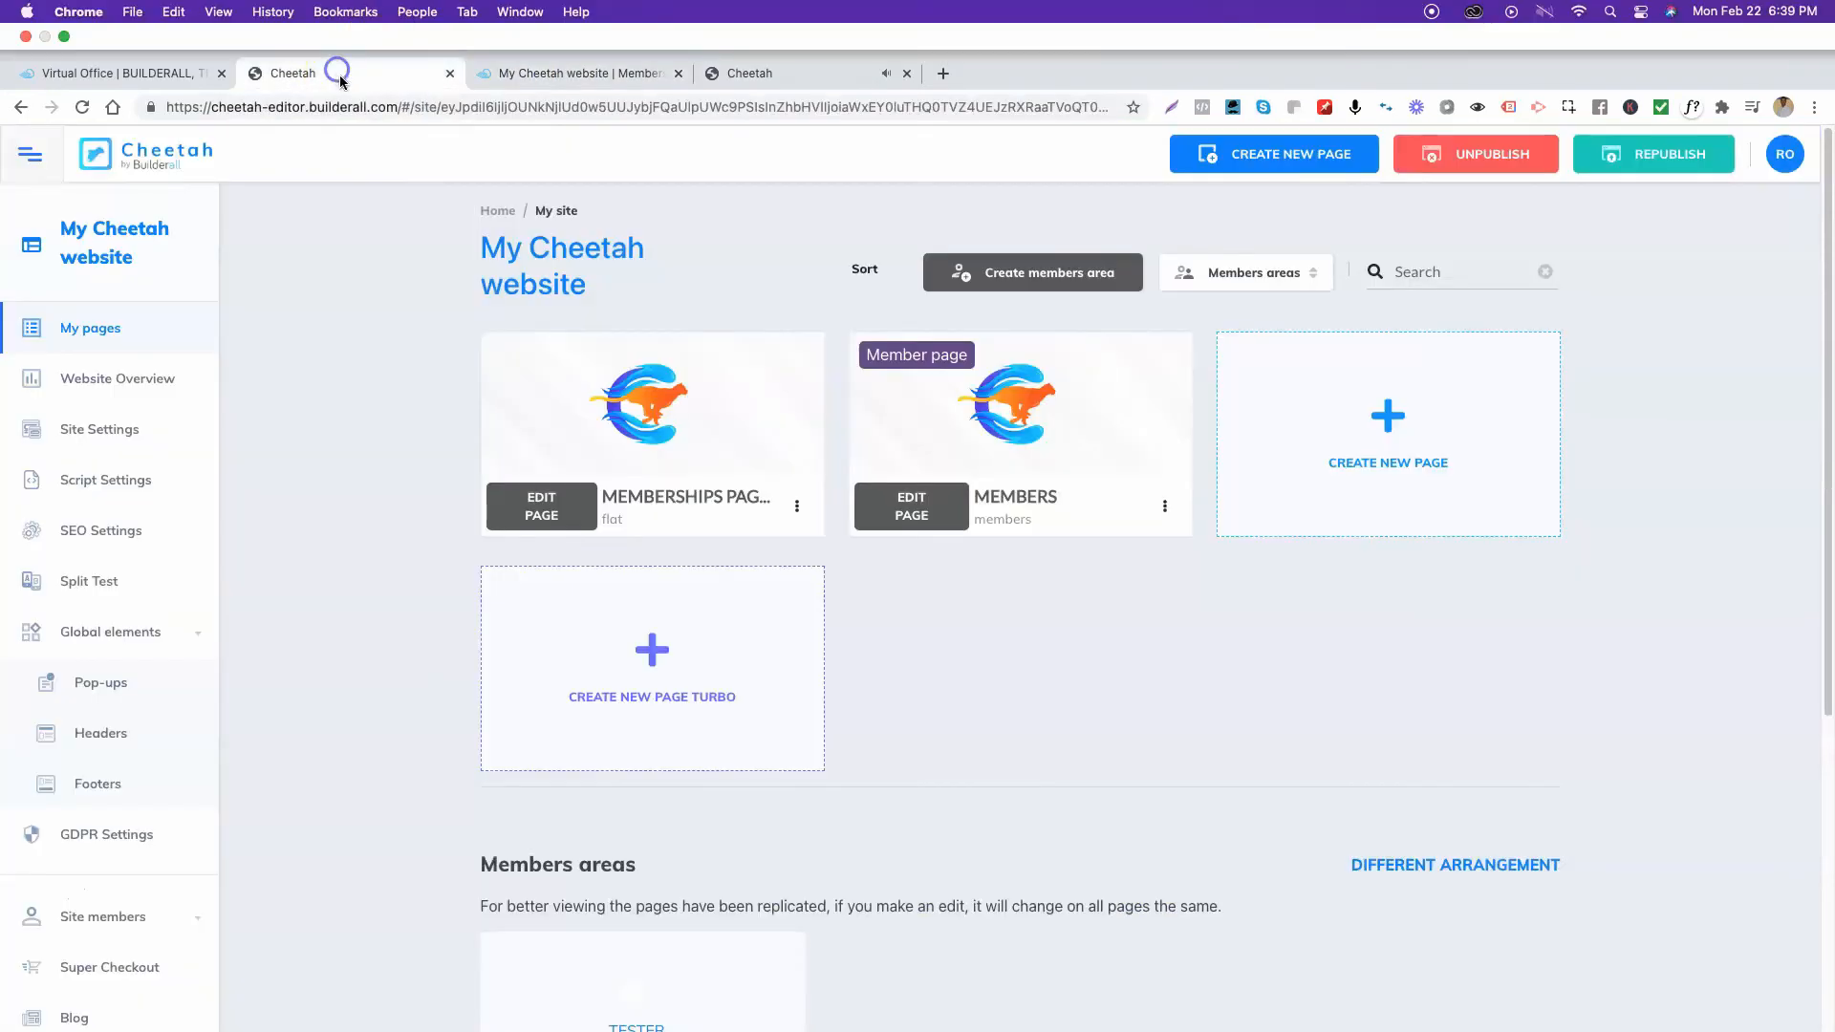
{"action": "left_click", "coordinate": [734, 25]}
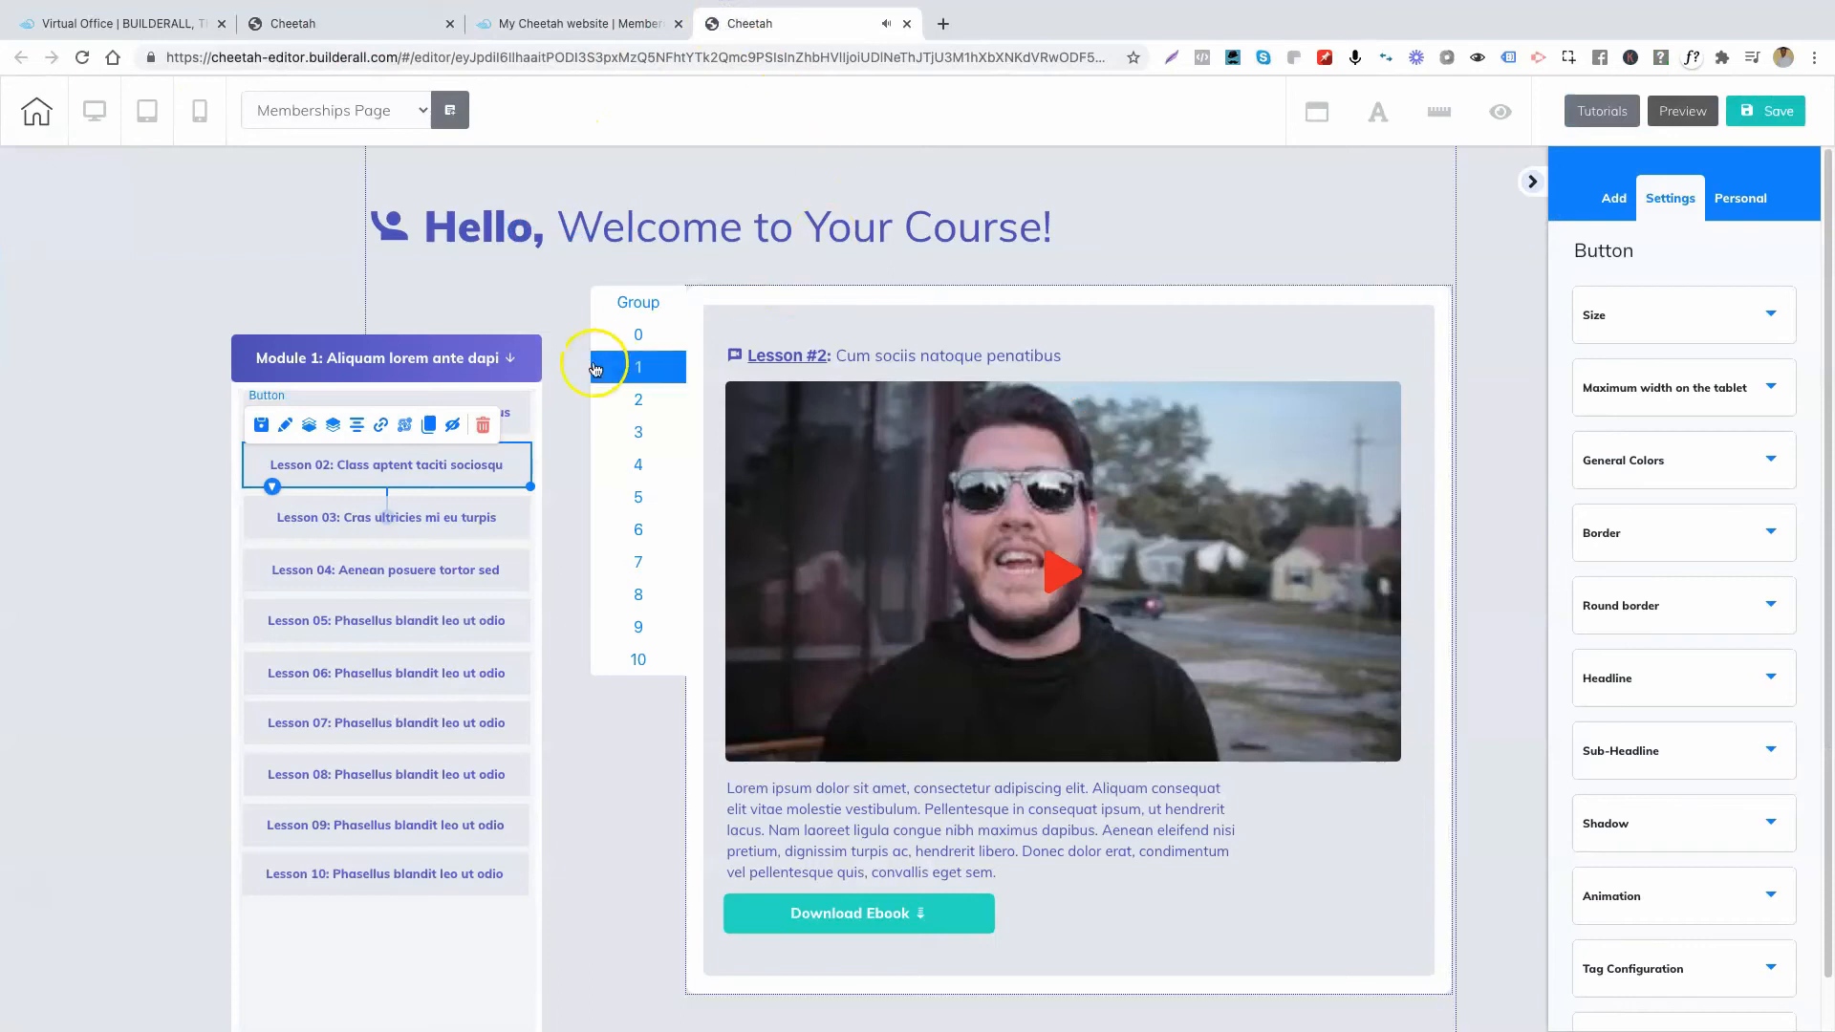
{"action": "left_click", "coordinate": [890, 302]}
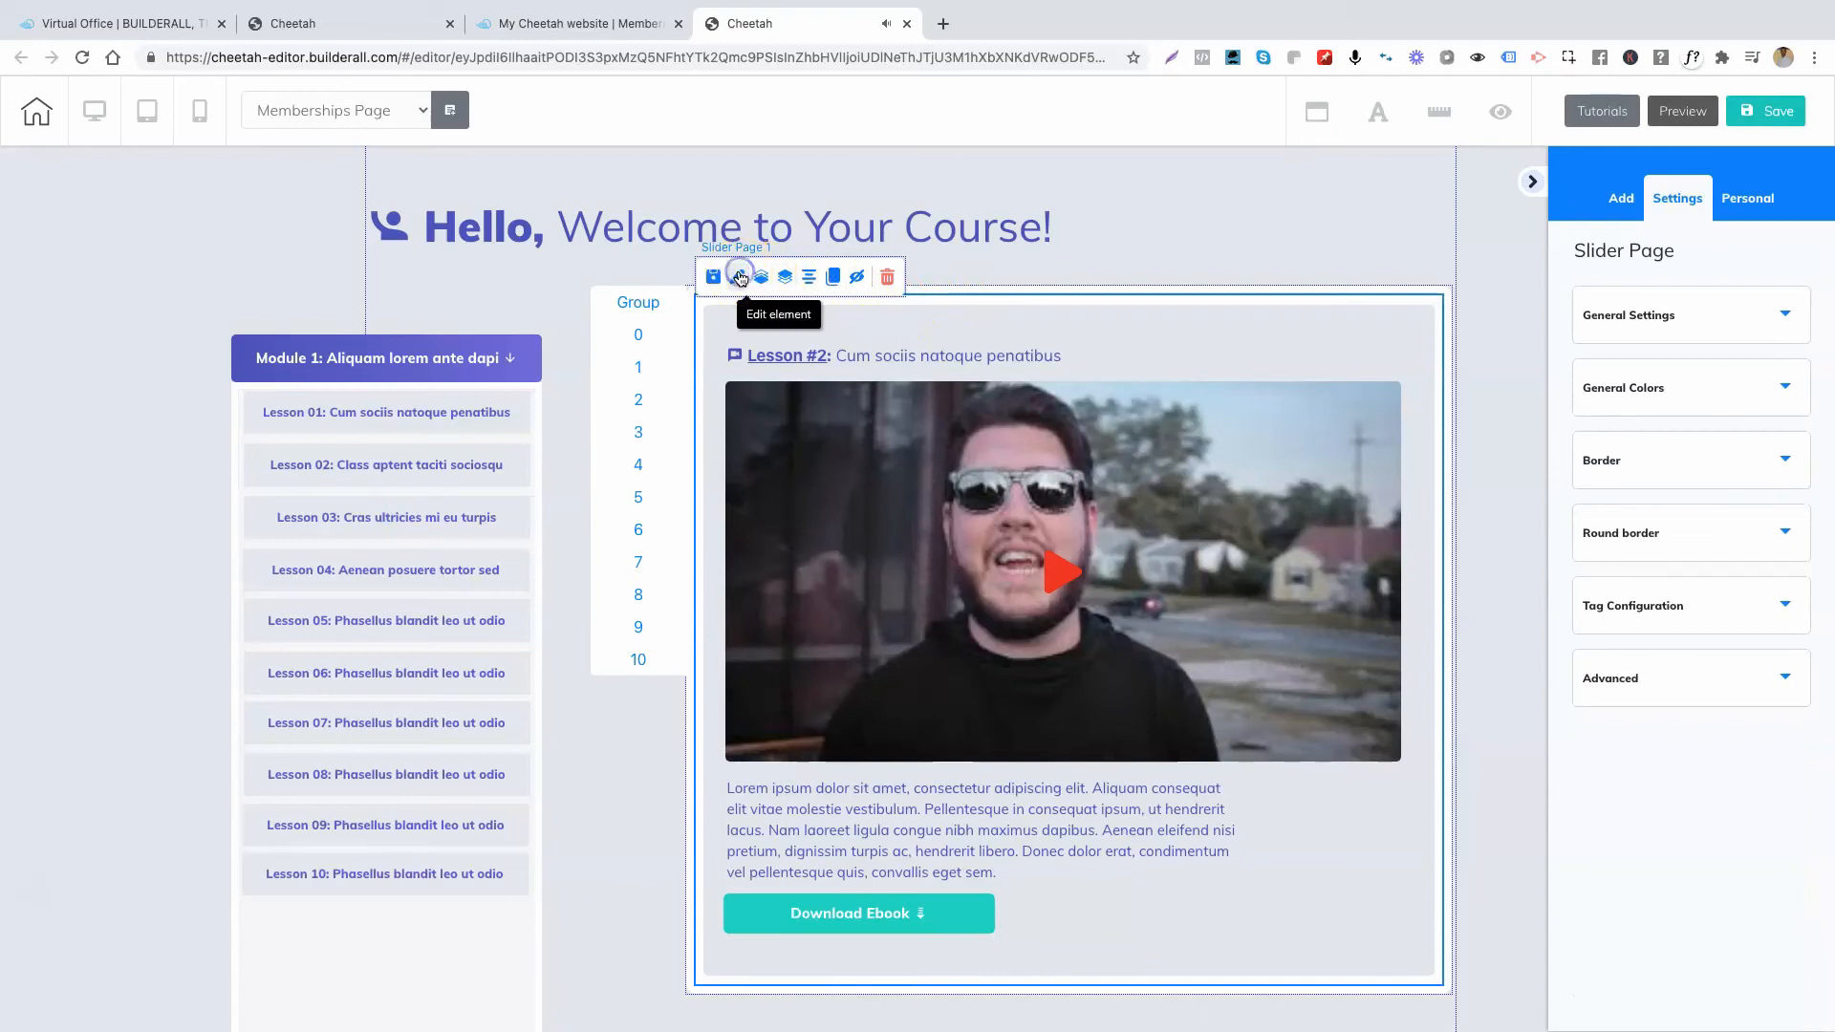
{"action": "left_click", "coordinate": [1656, 317]}
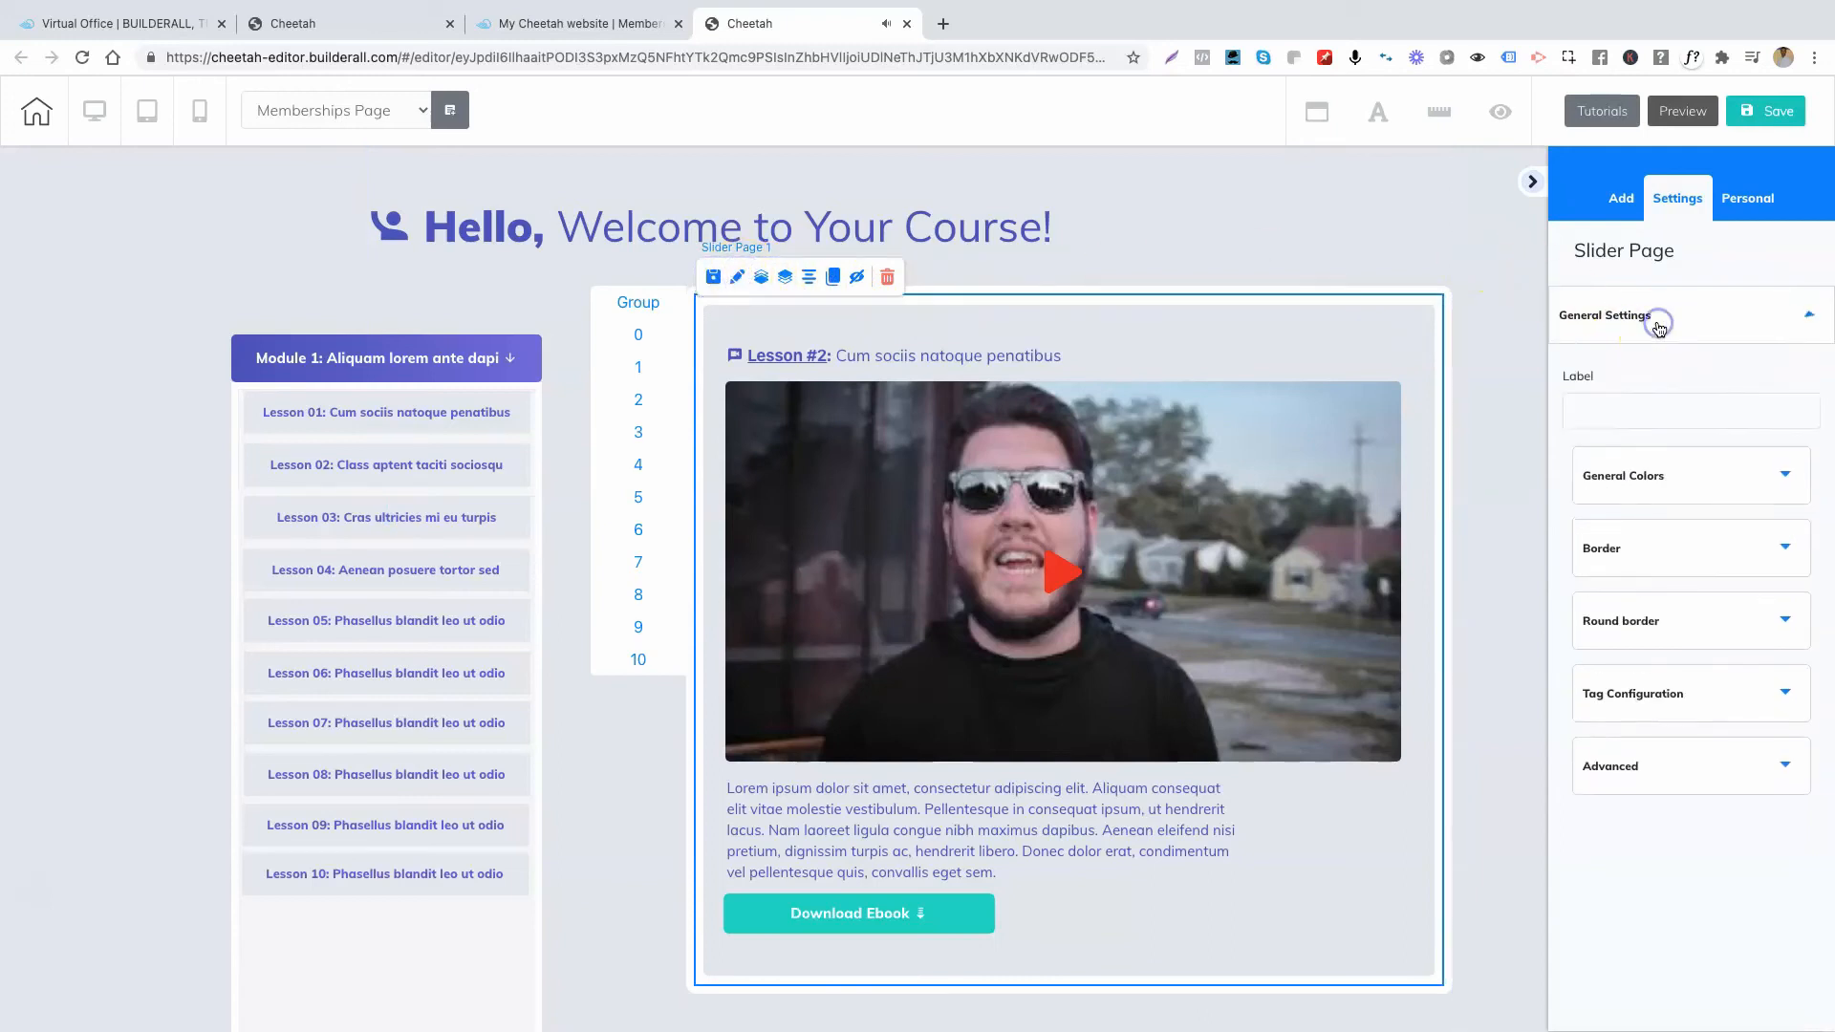
{"action": "left_click", "coordinate": [1643, 490]}
{"action": "scroll", "coordinate": [1690, 552], "scroll_direction": "down", "scroll_amount": 1}
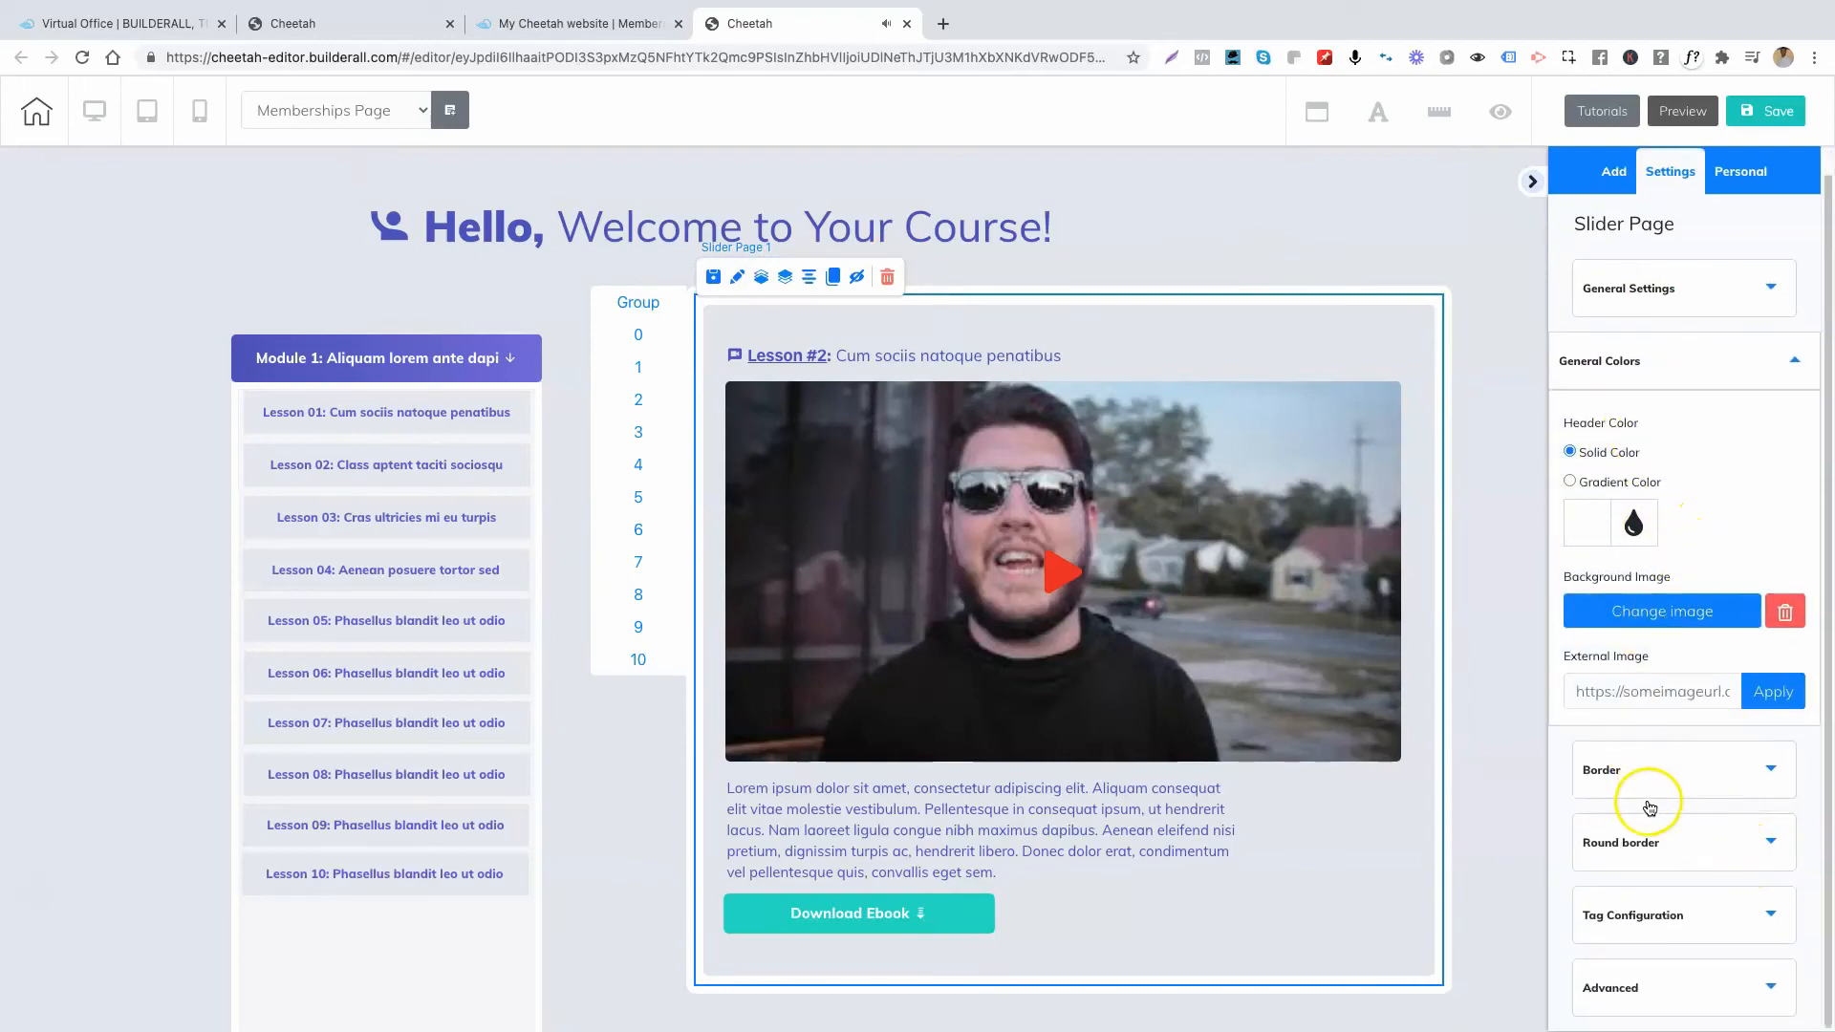
{"action": "left_click", "coordinate": [1632, 776]}
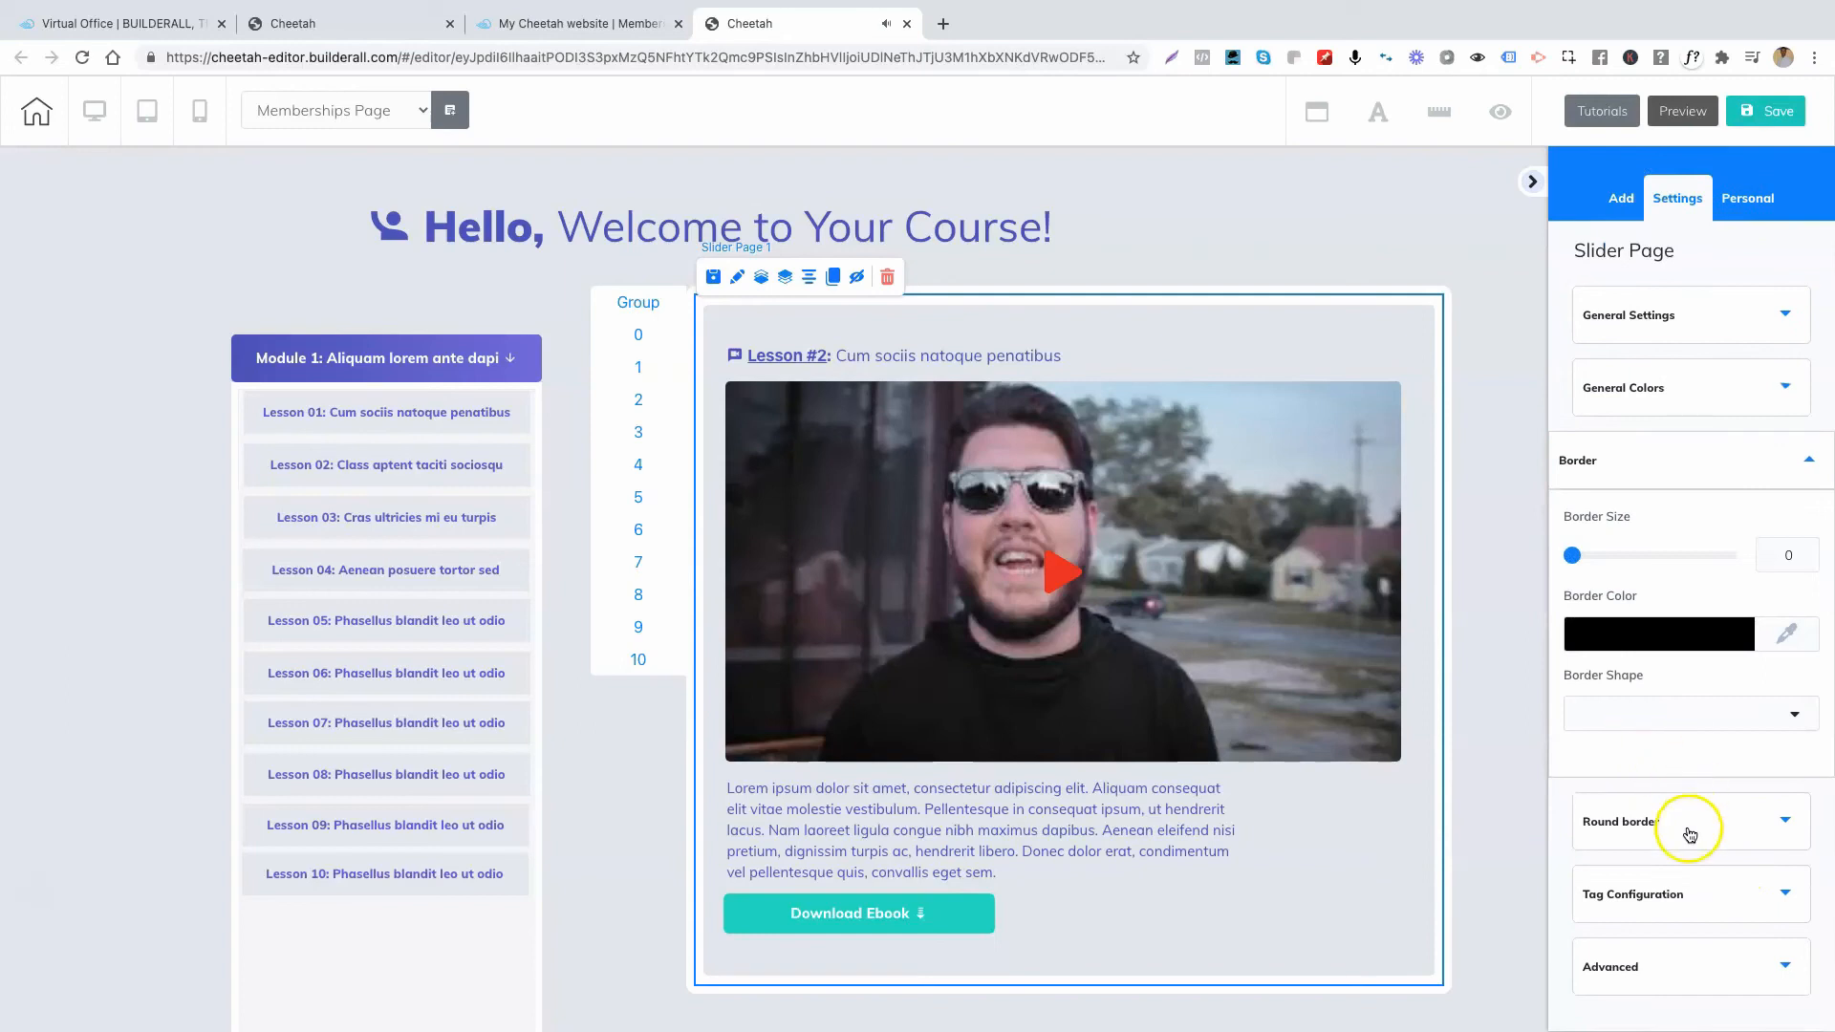
Review the transition effect options in the rotation banner's general settings, keeping the Slider effect.
{"action": "left_click", "coordinate": [983, 293]}
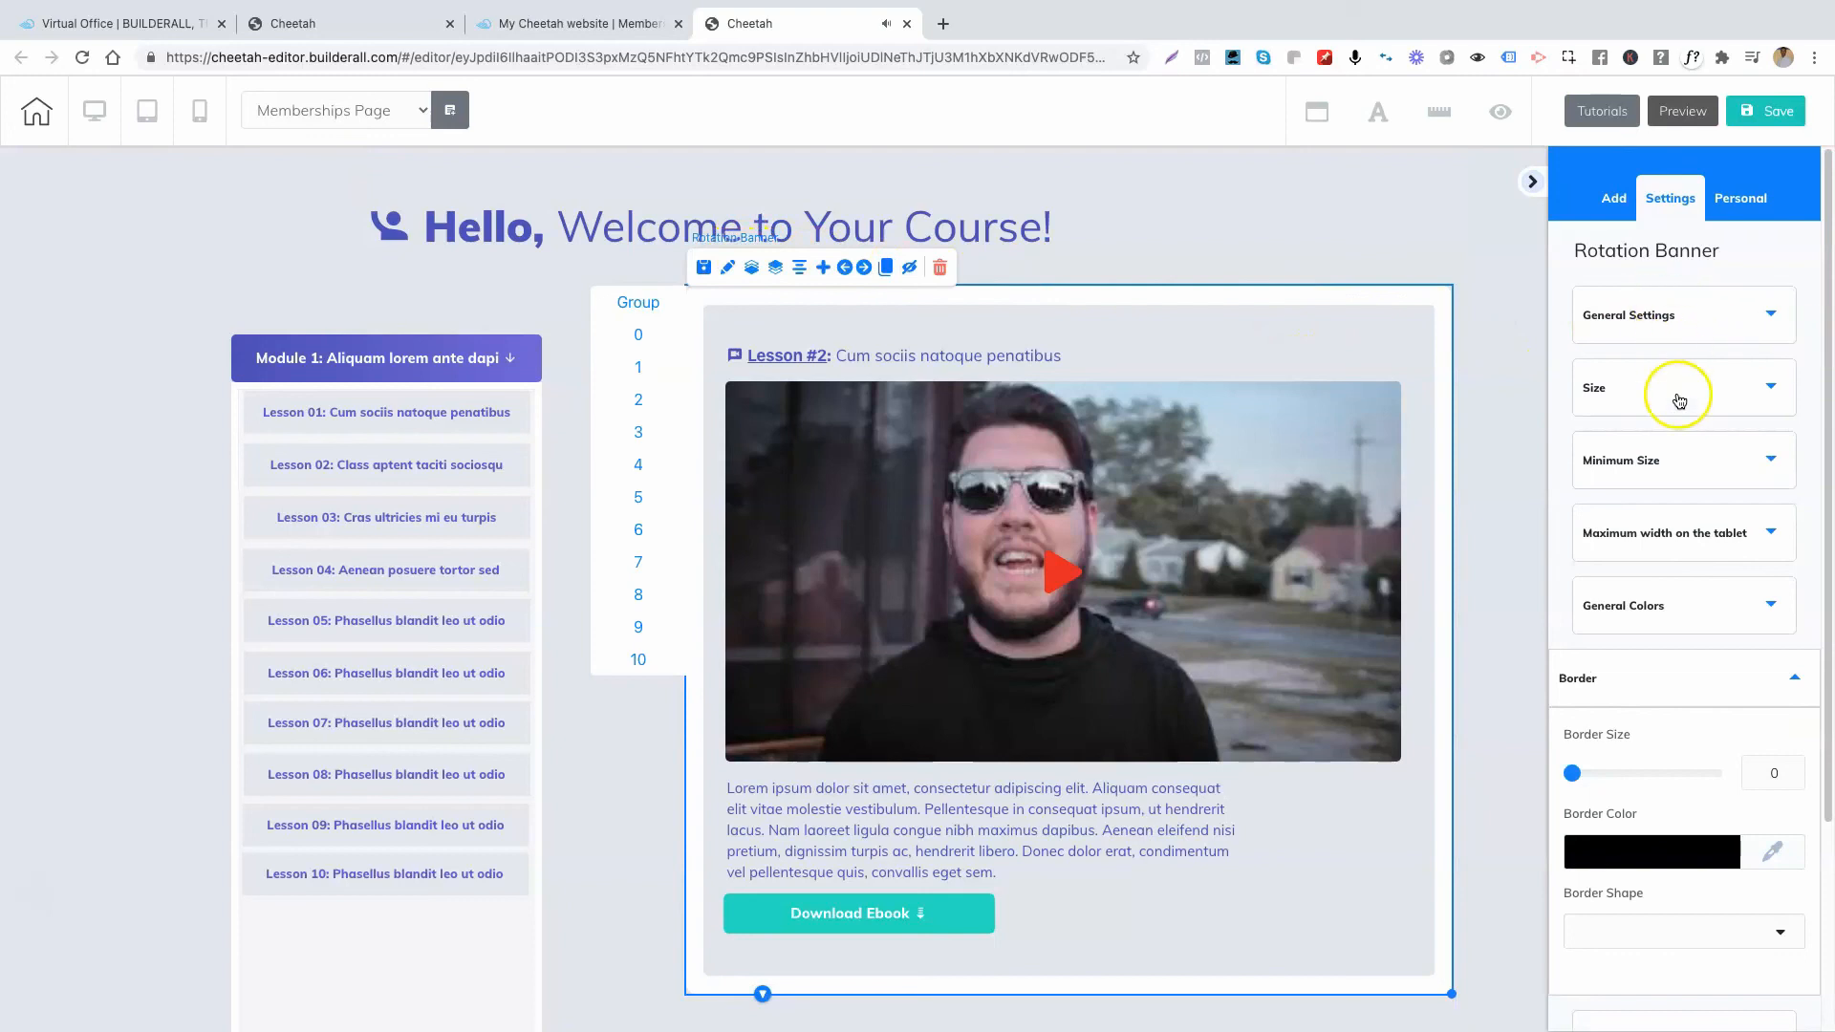
{"action": "left_click", "coordinate": [1645, 305]}
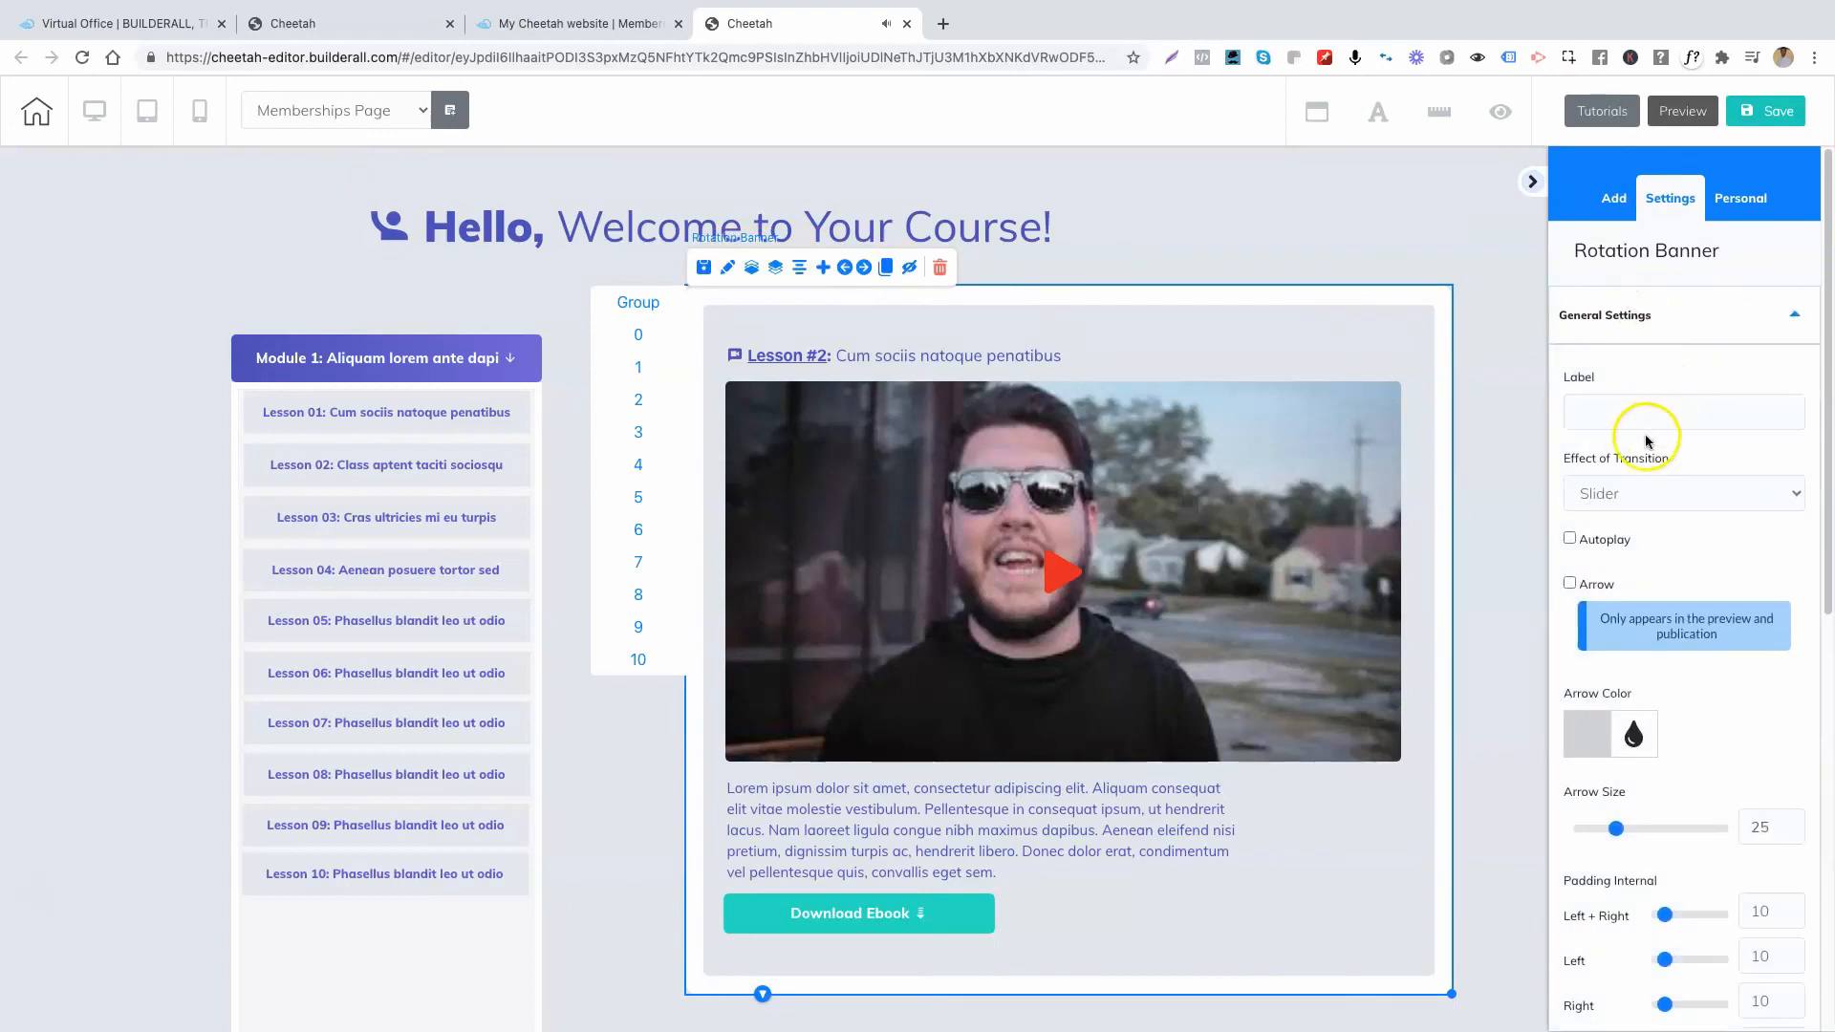
{"action": "left_click", "coordinate": [1637, 496]}
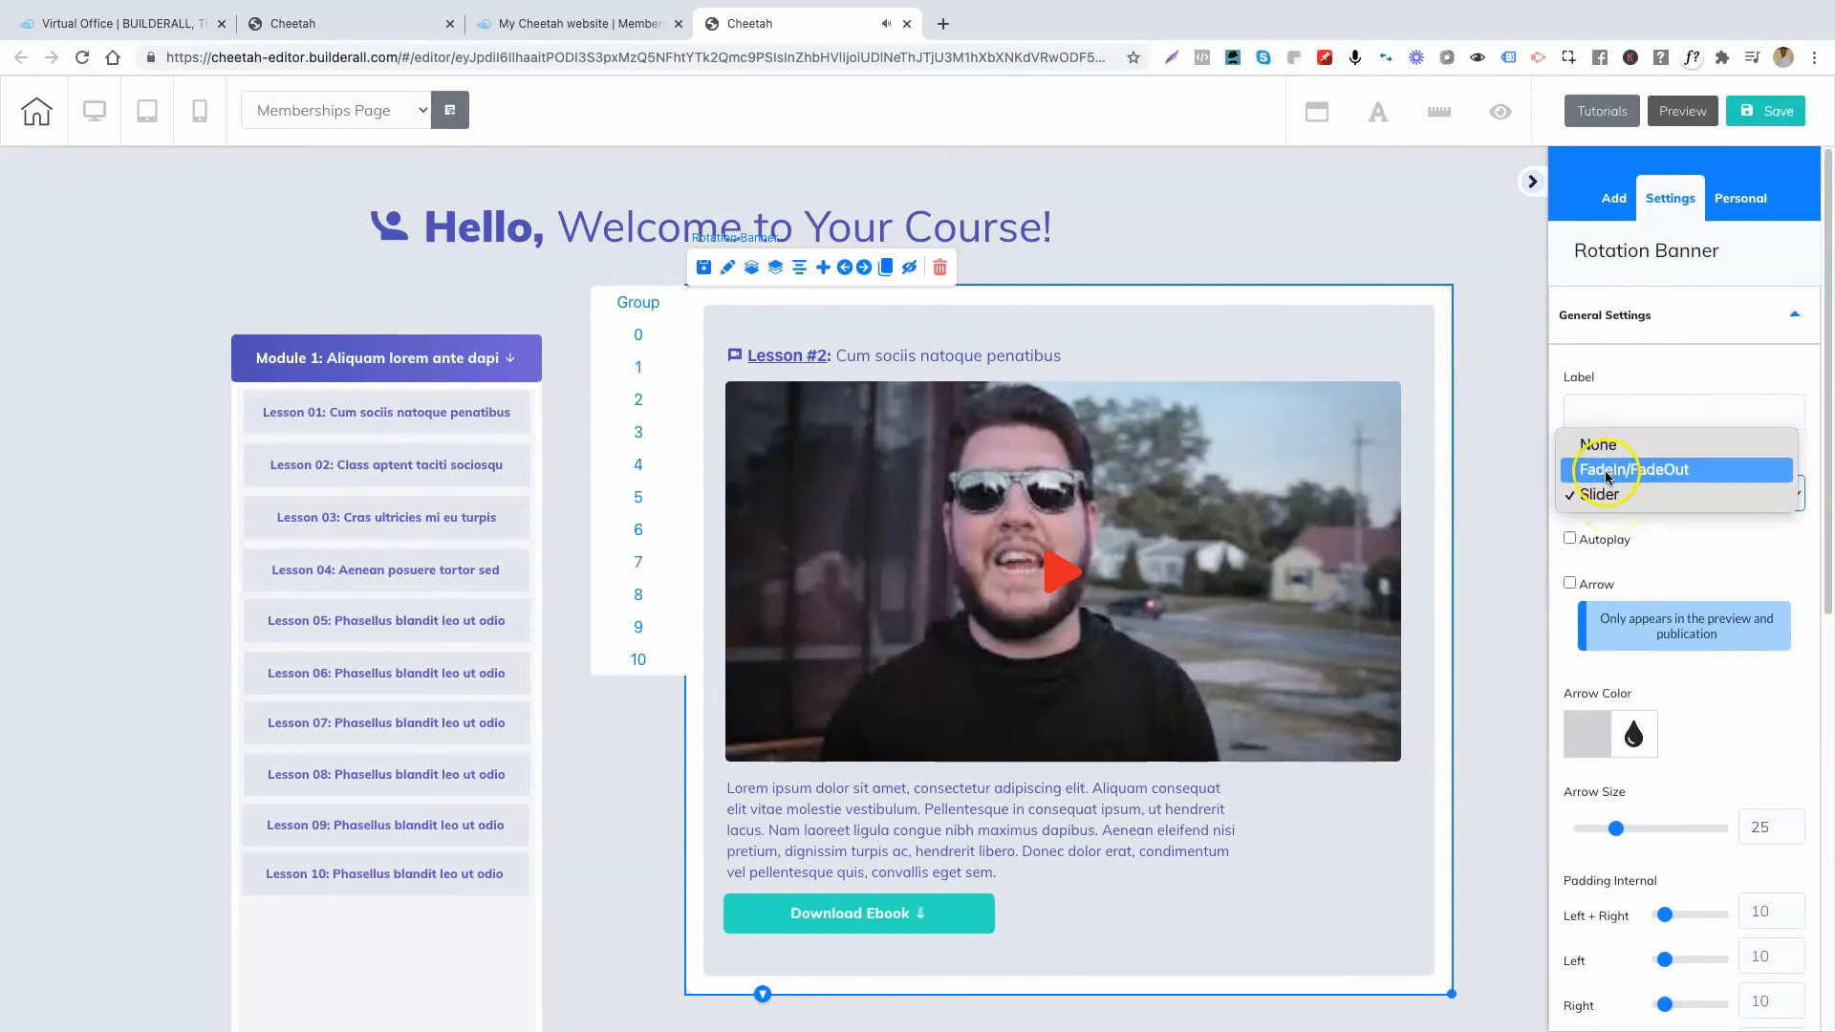
{"action": "left_click", "coordinate": [1706, 566]}
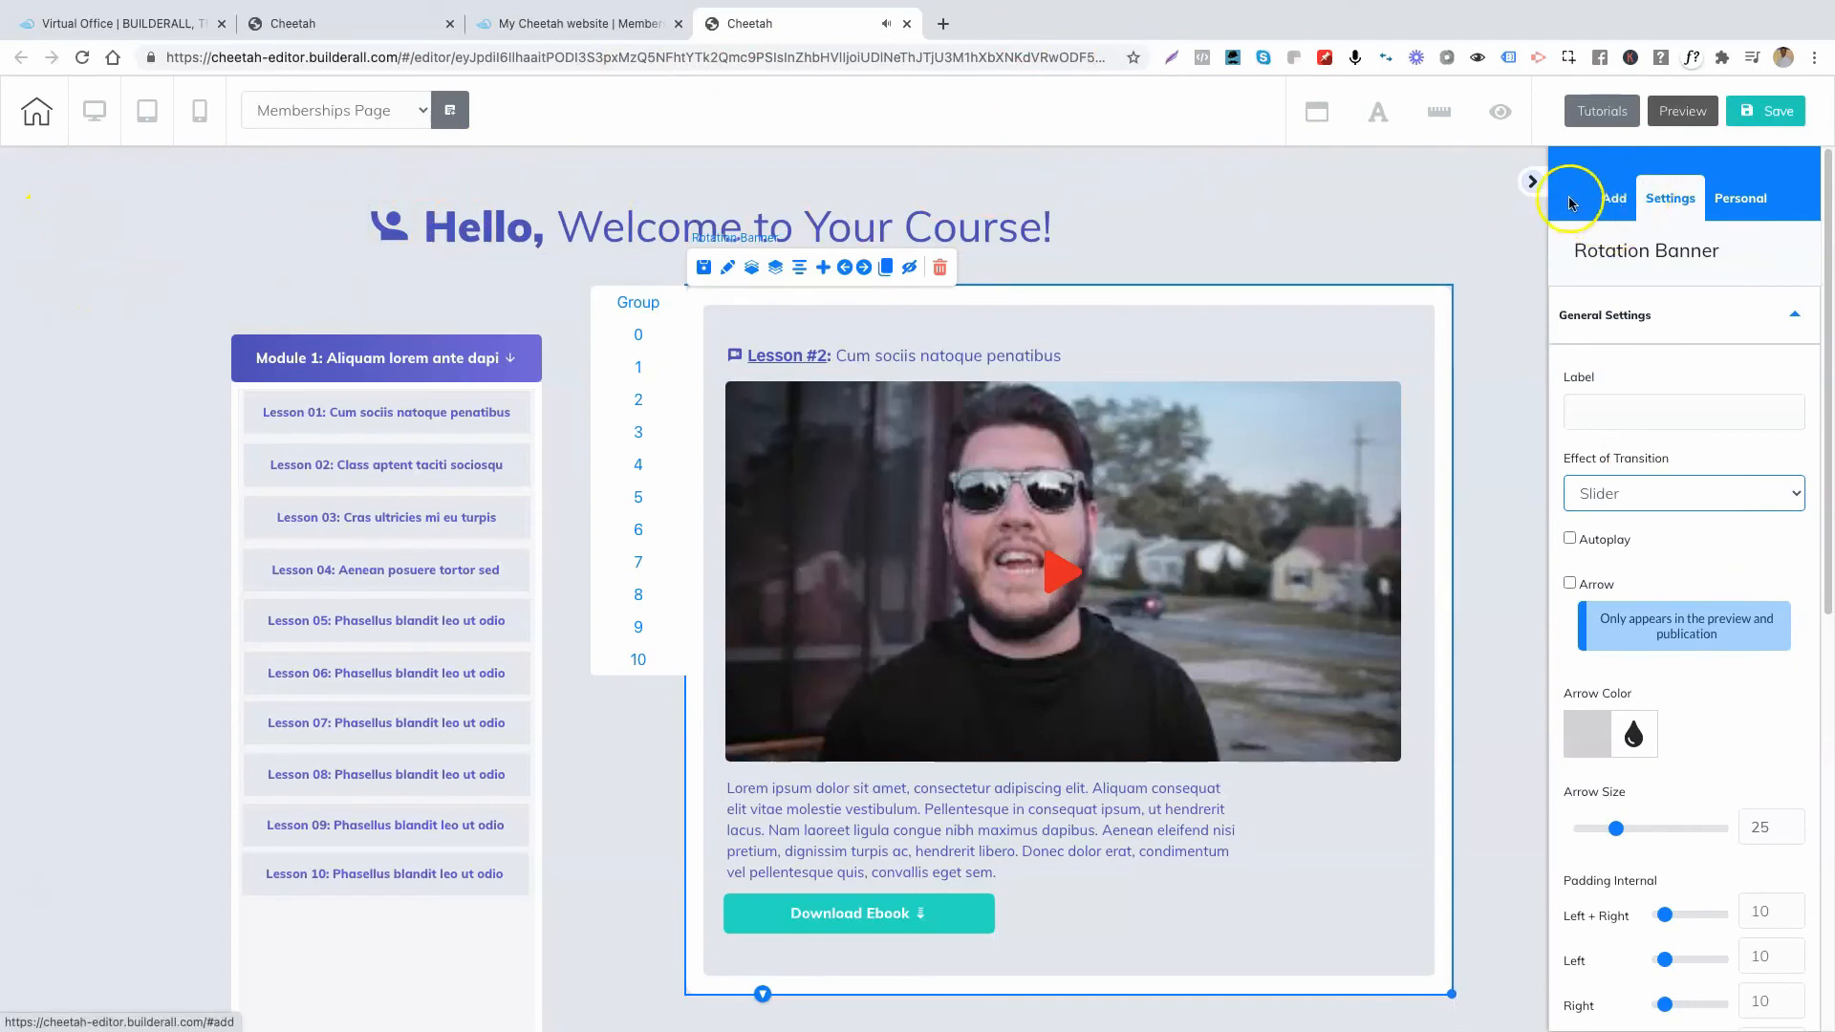
Collapse the settings sidebar and deselect the rotation banner to leave the course layout in full view.
{"action": "left_click", "coordinate": [1532, 183]}
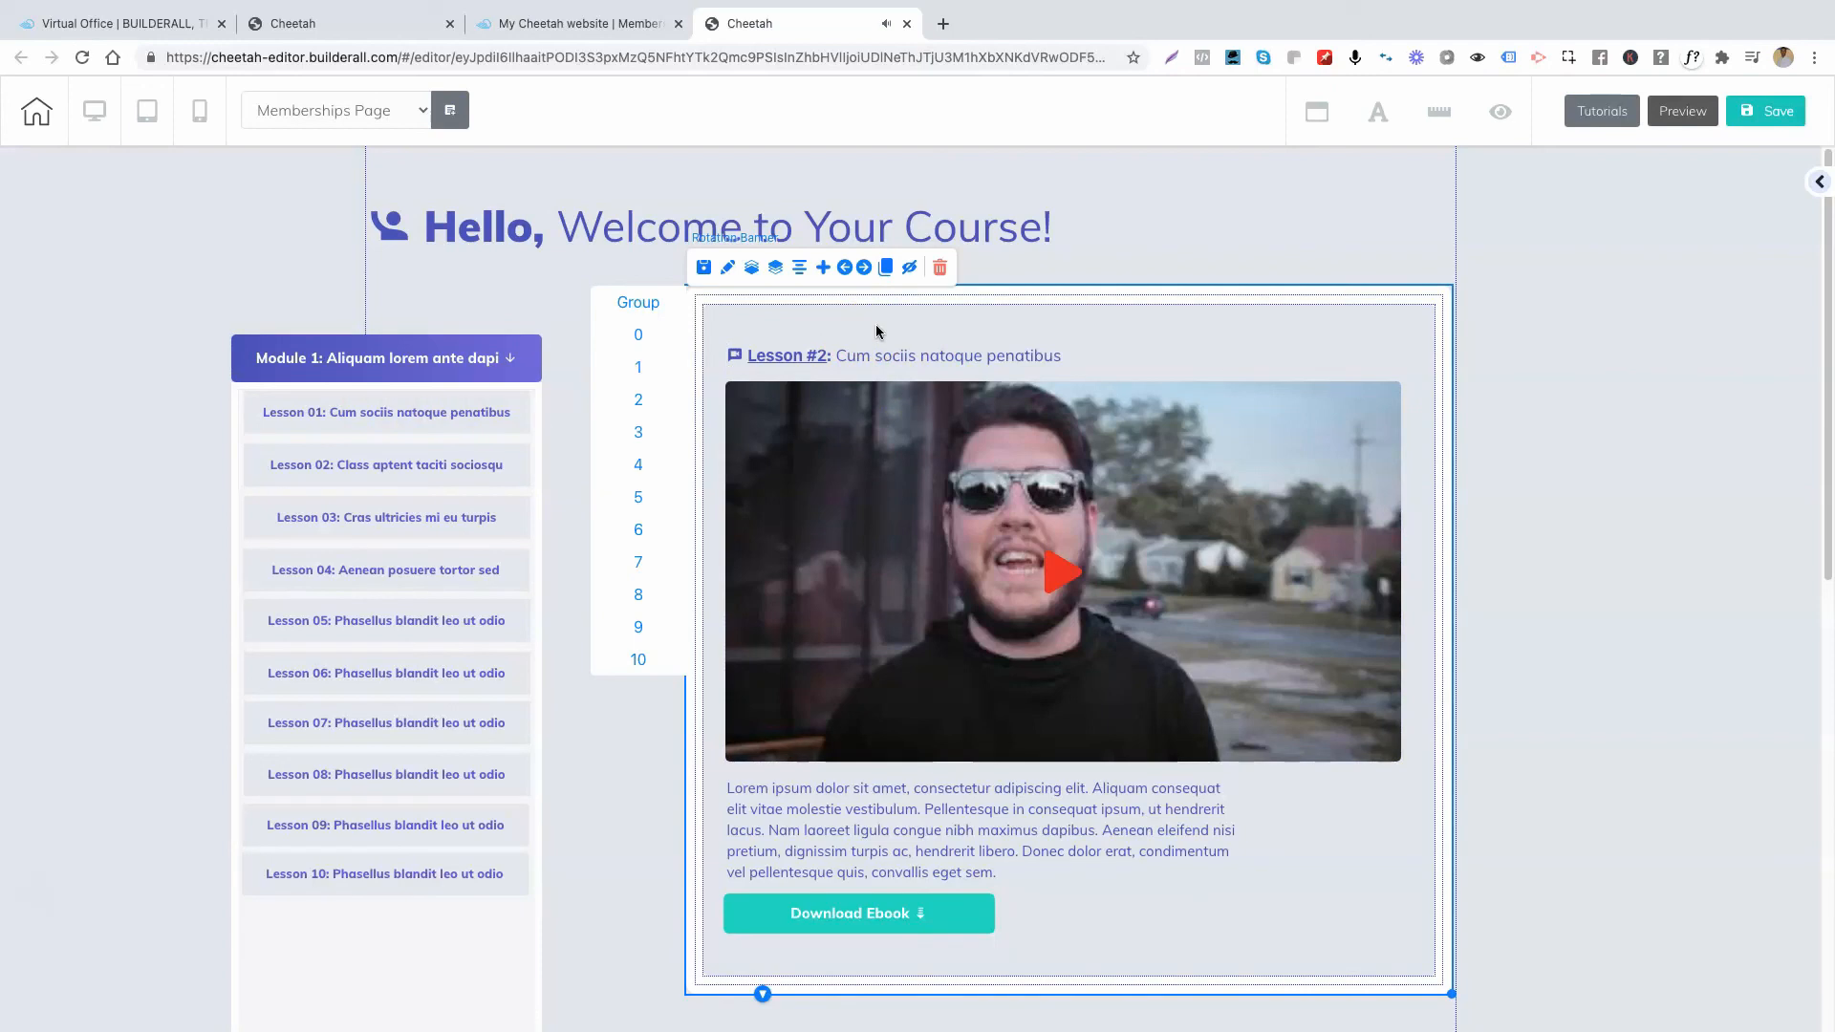
{"action": "left_click", "coordinate": [151, 348]}
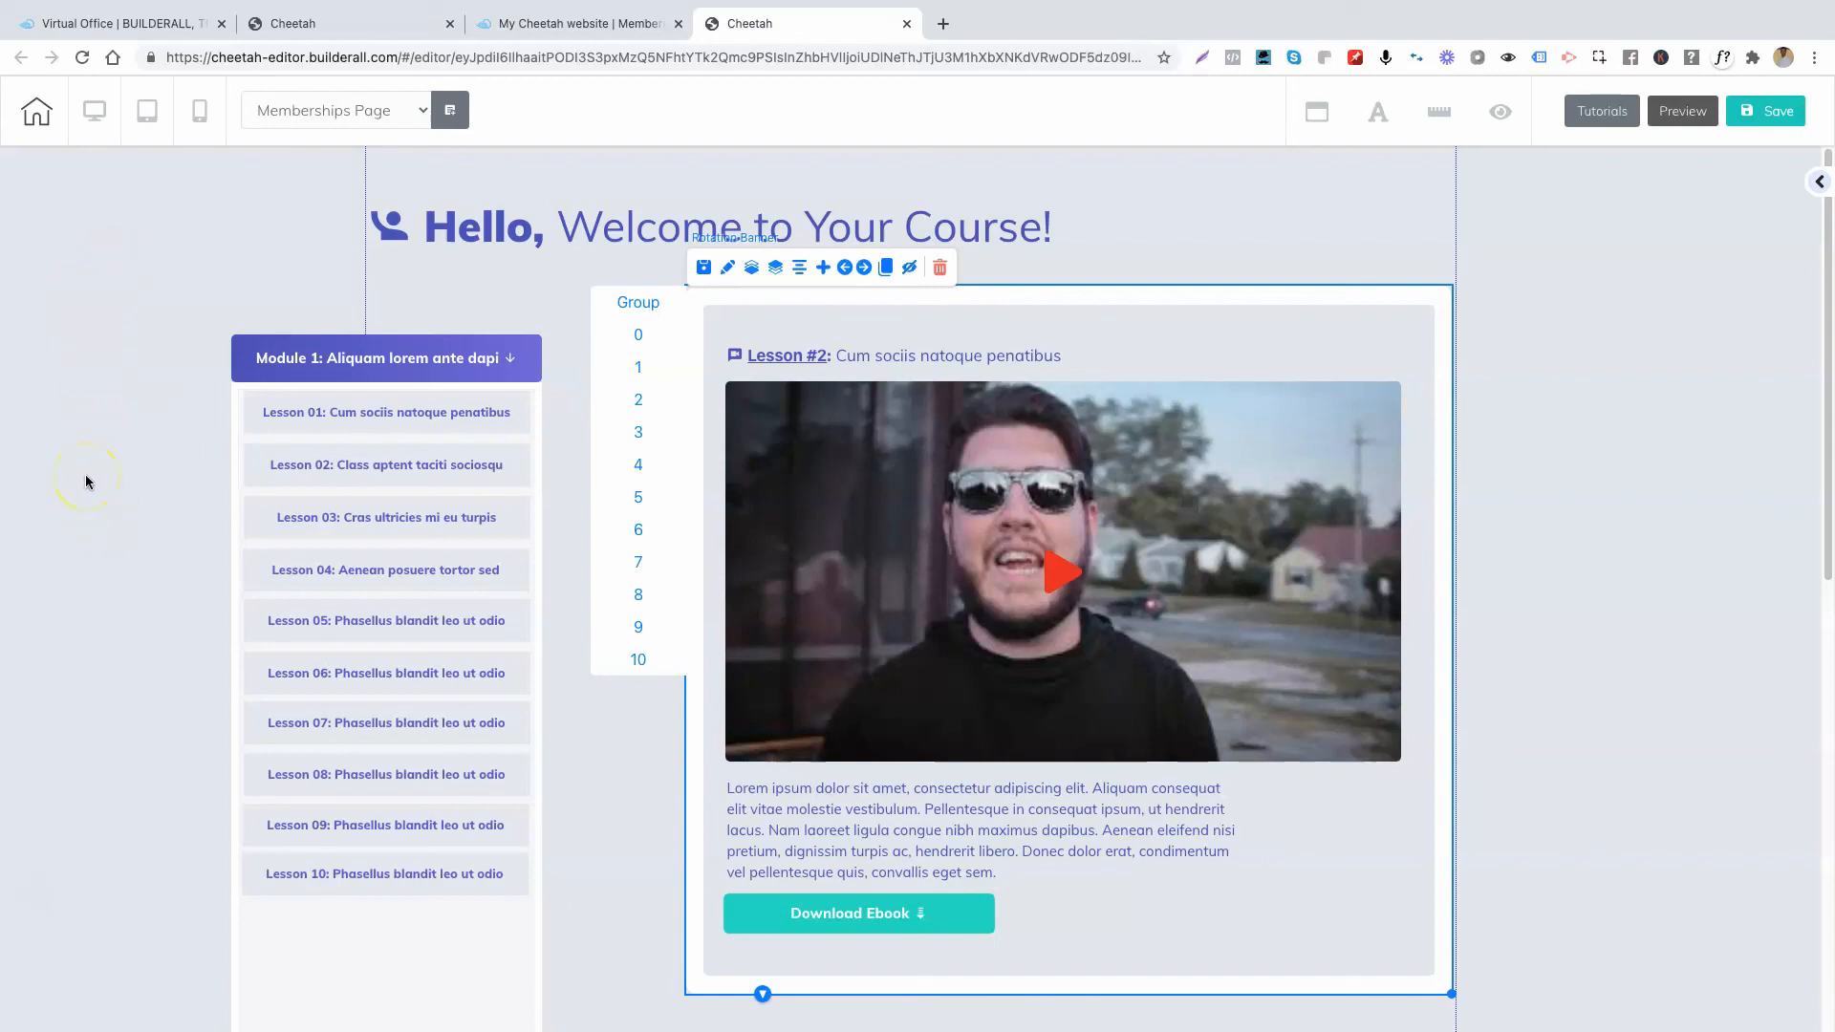
{"action": "left_click", "coordinate": [61, 720]}
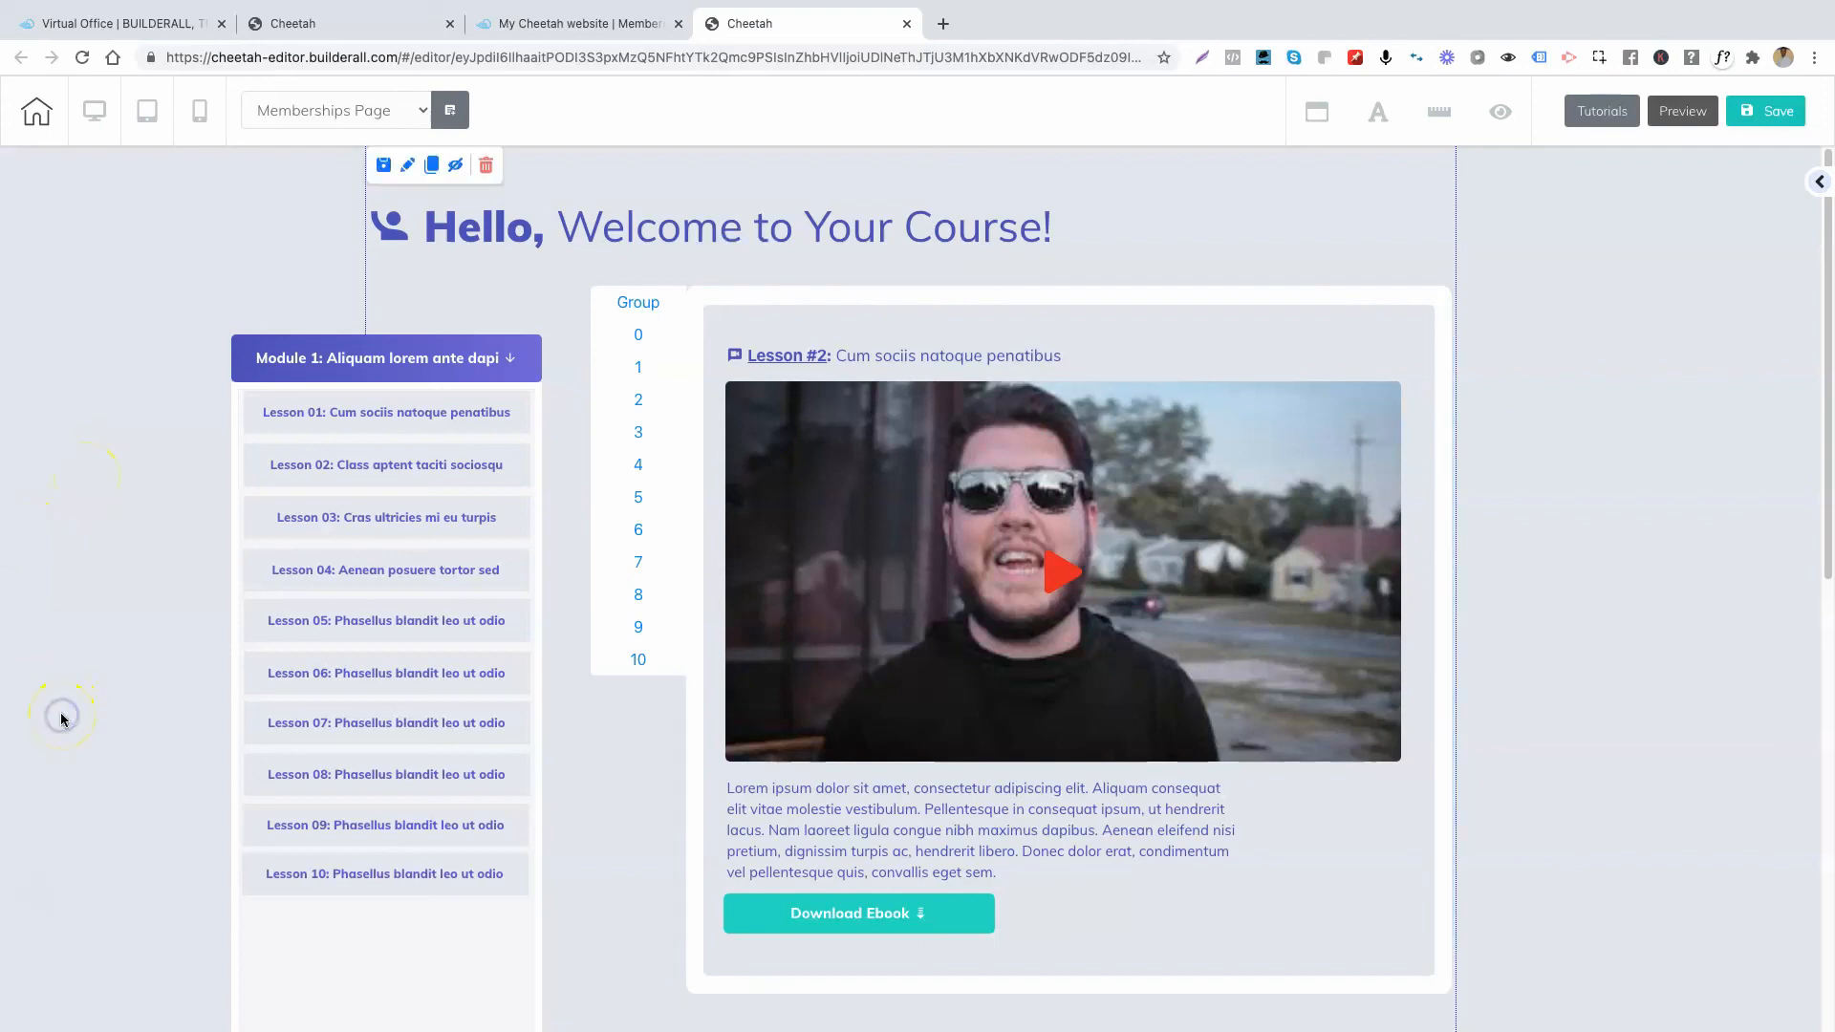